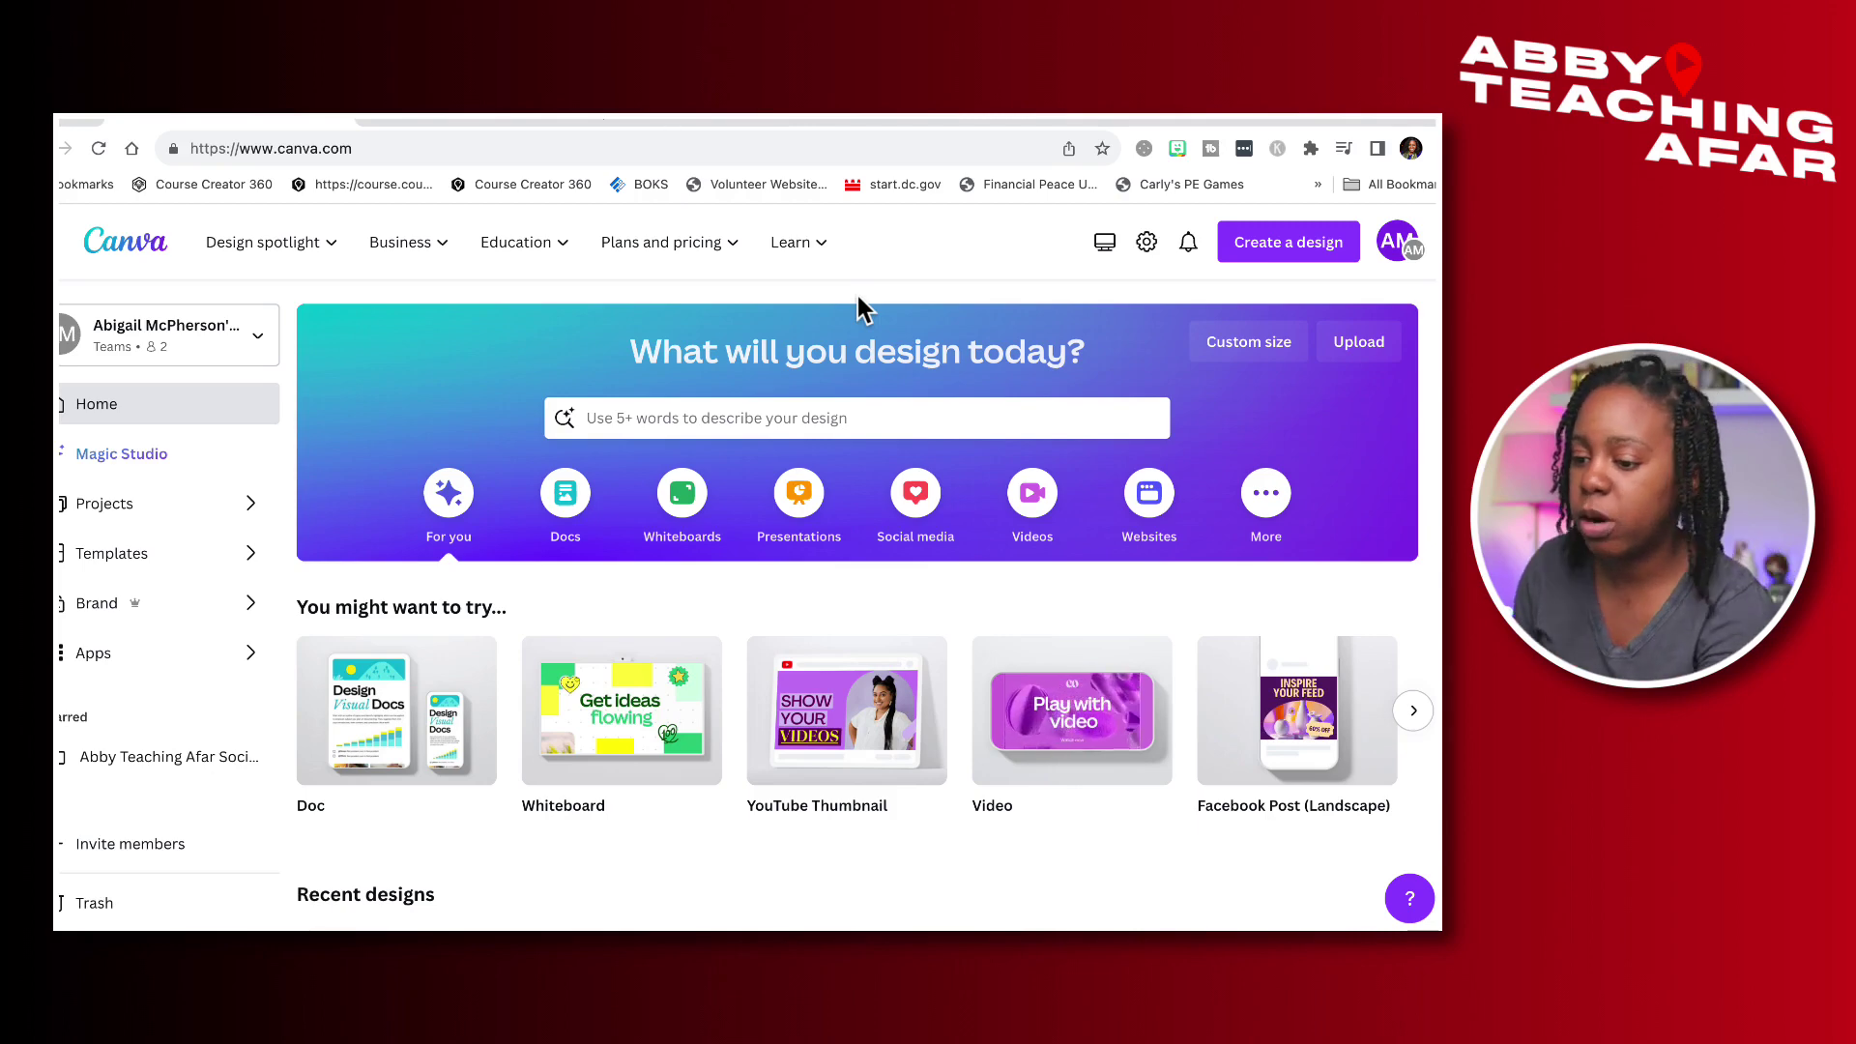
# Search Canva templates for 'checklist' and browse the results.
pyautogui.click(740, 421)
pyautogui.write('checkilst')
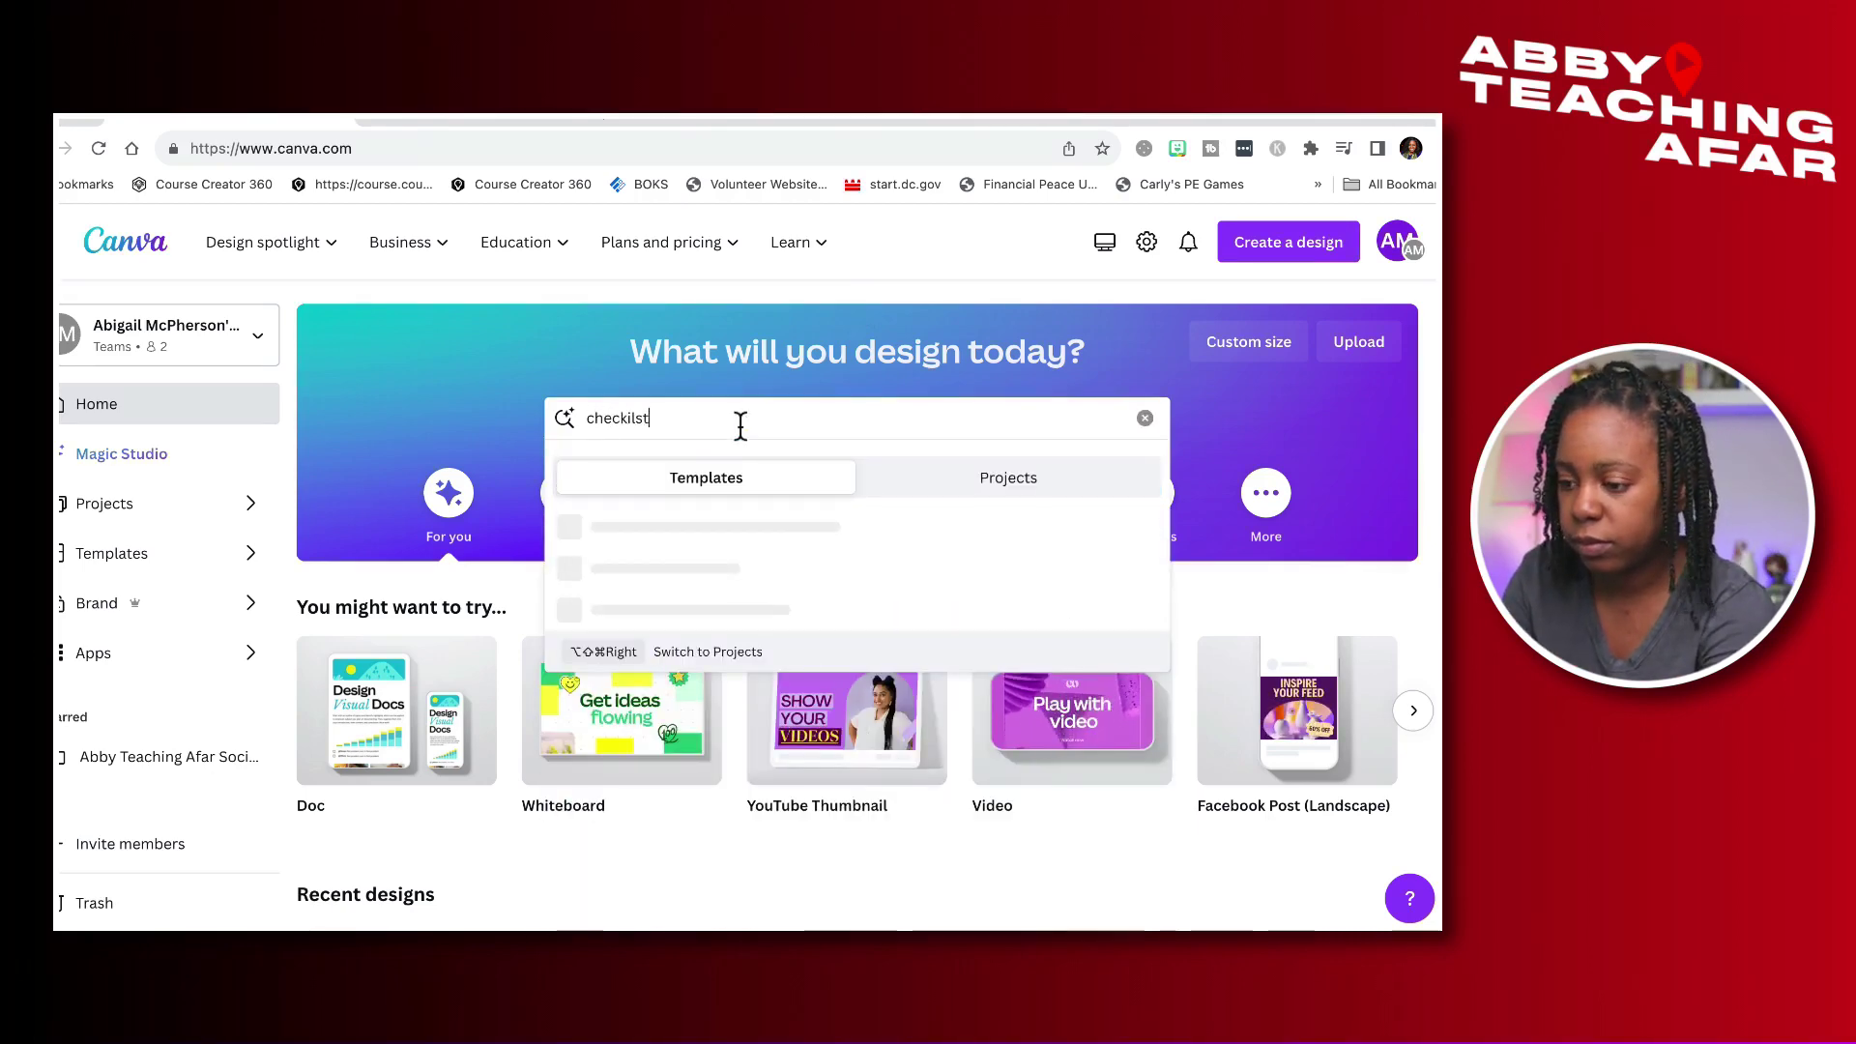
pyautogui.press('Return')
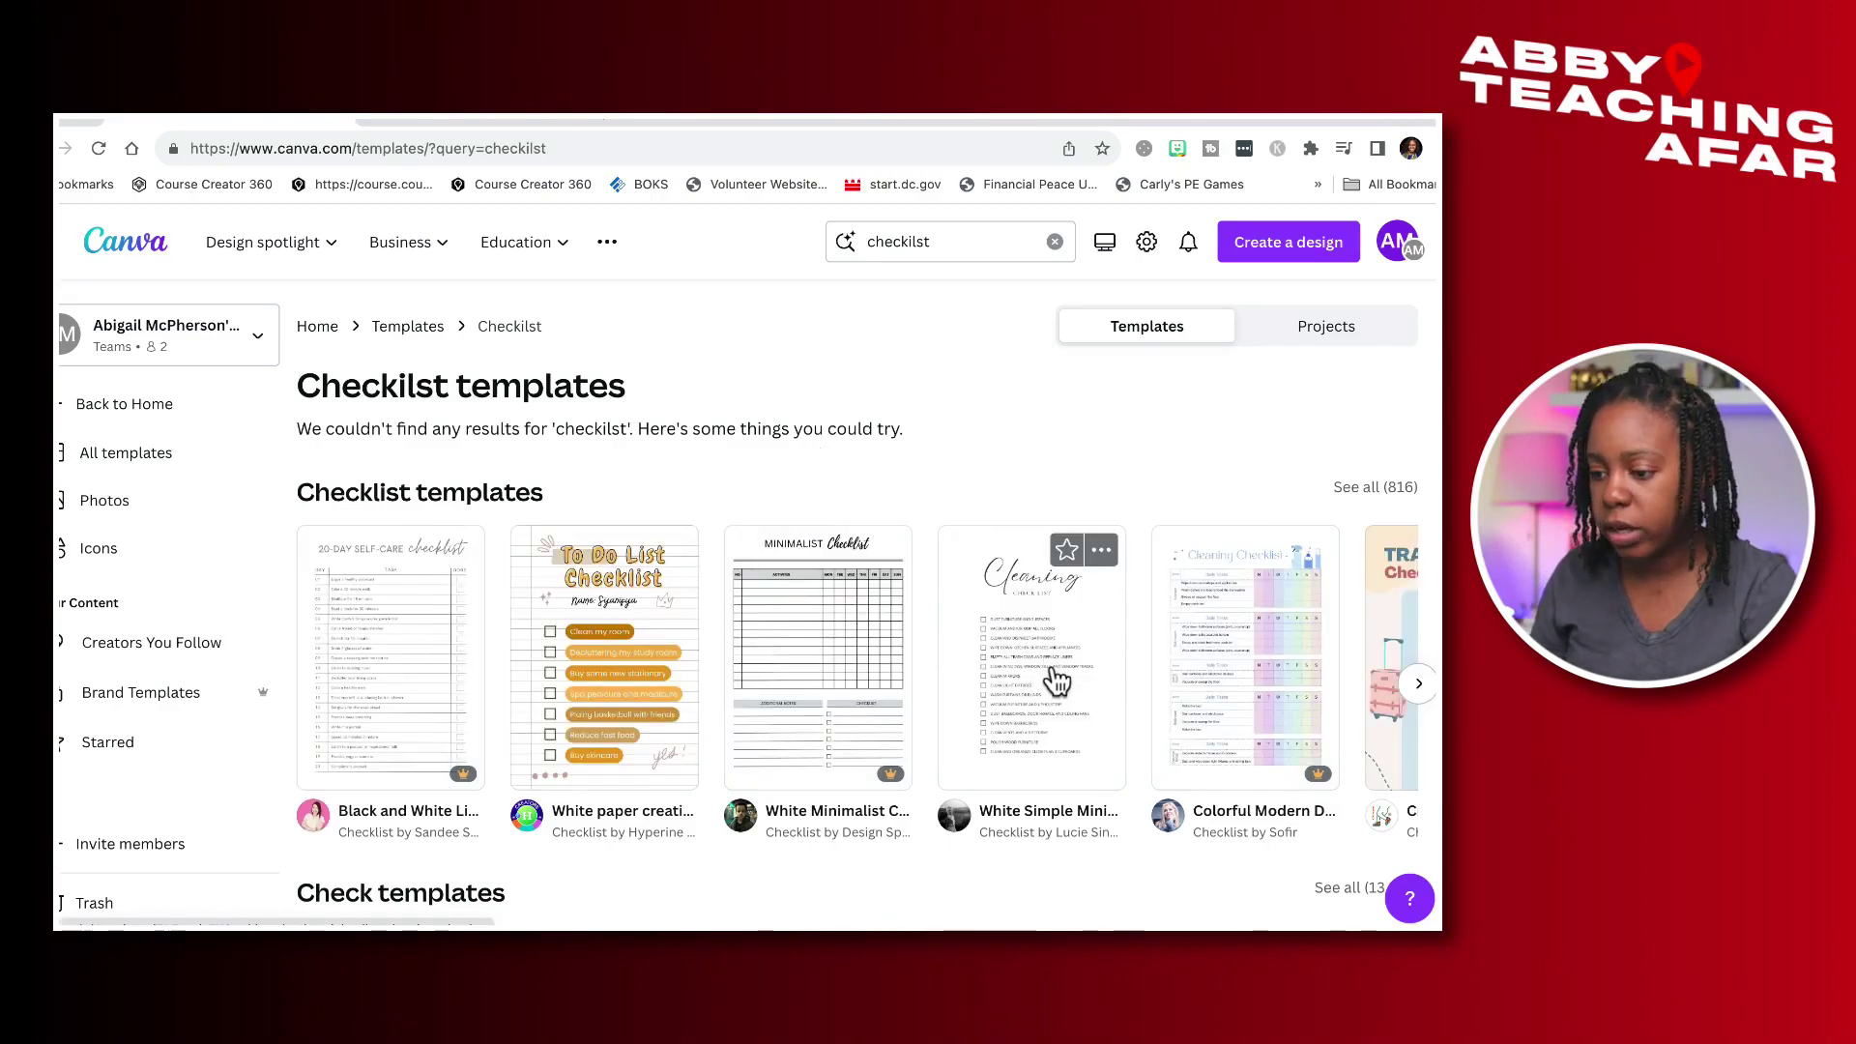
pyautogui.scroll(-6, 1056, 681)
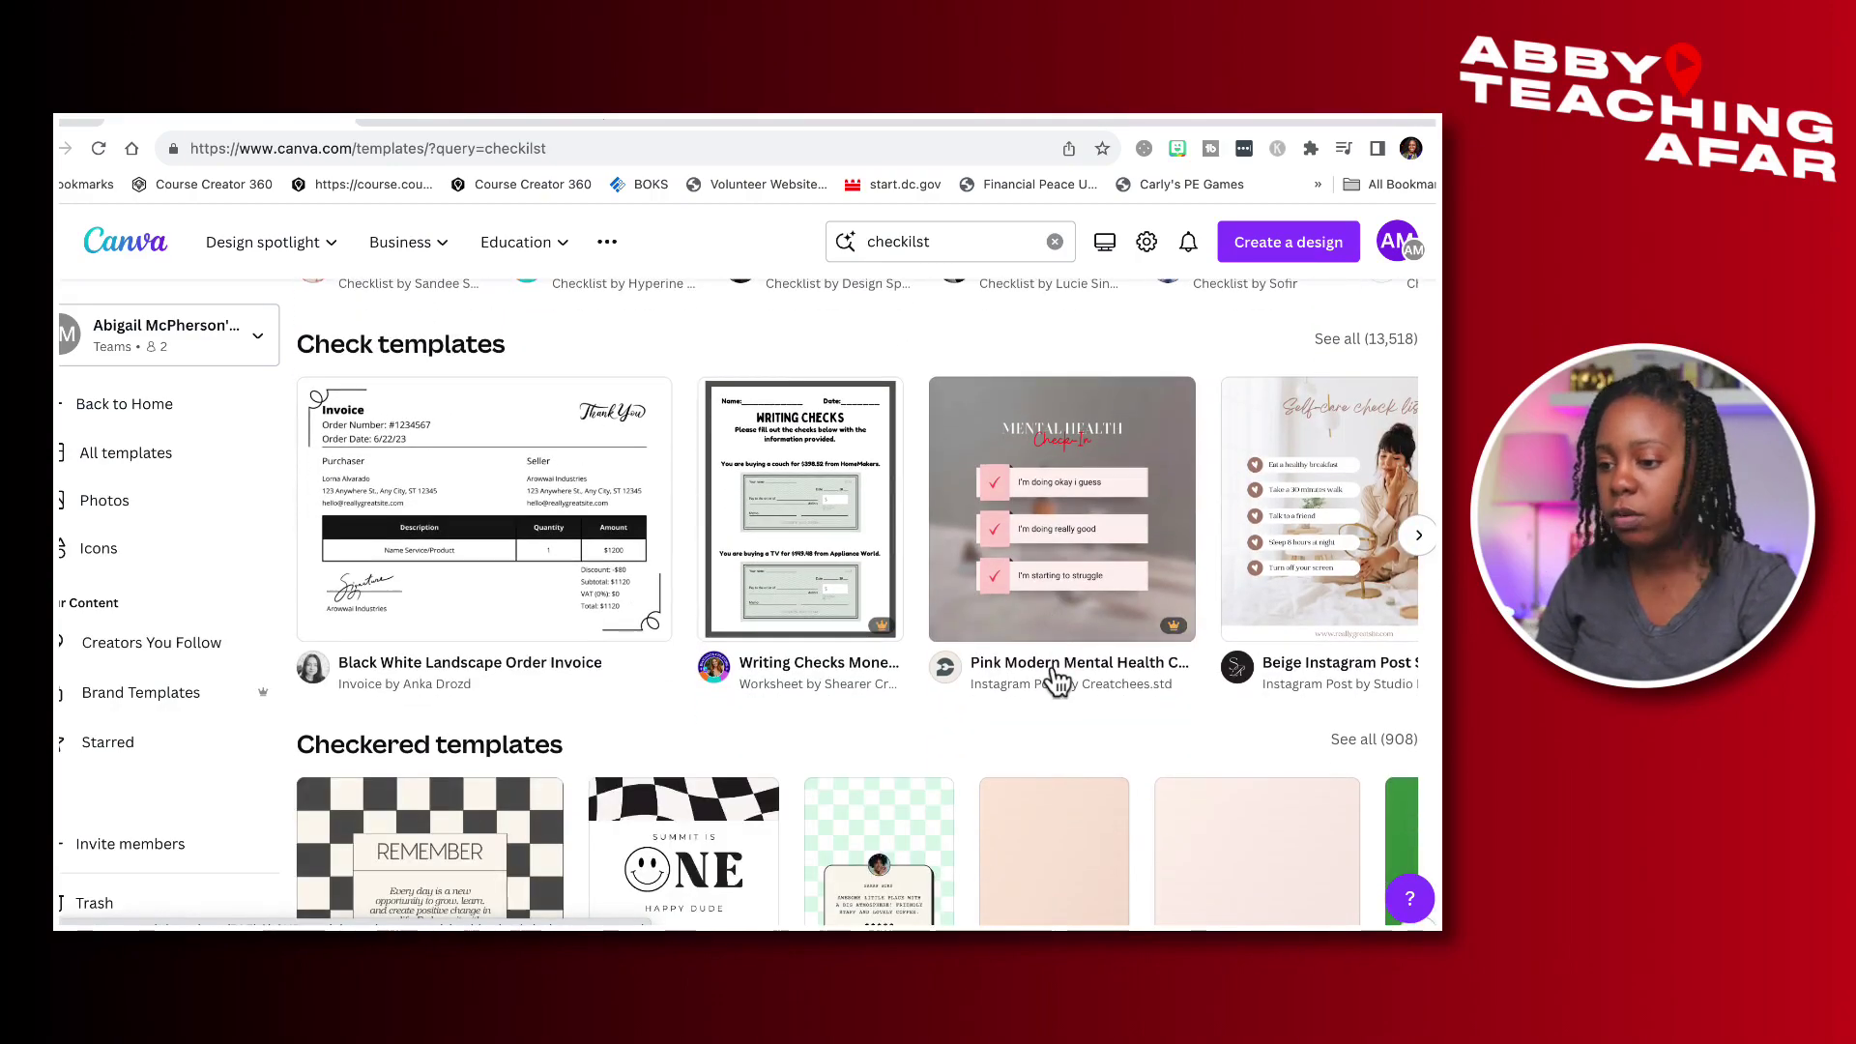
pyautogui.scroll(-6, 1057, 682)
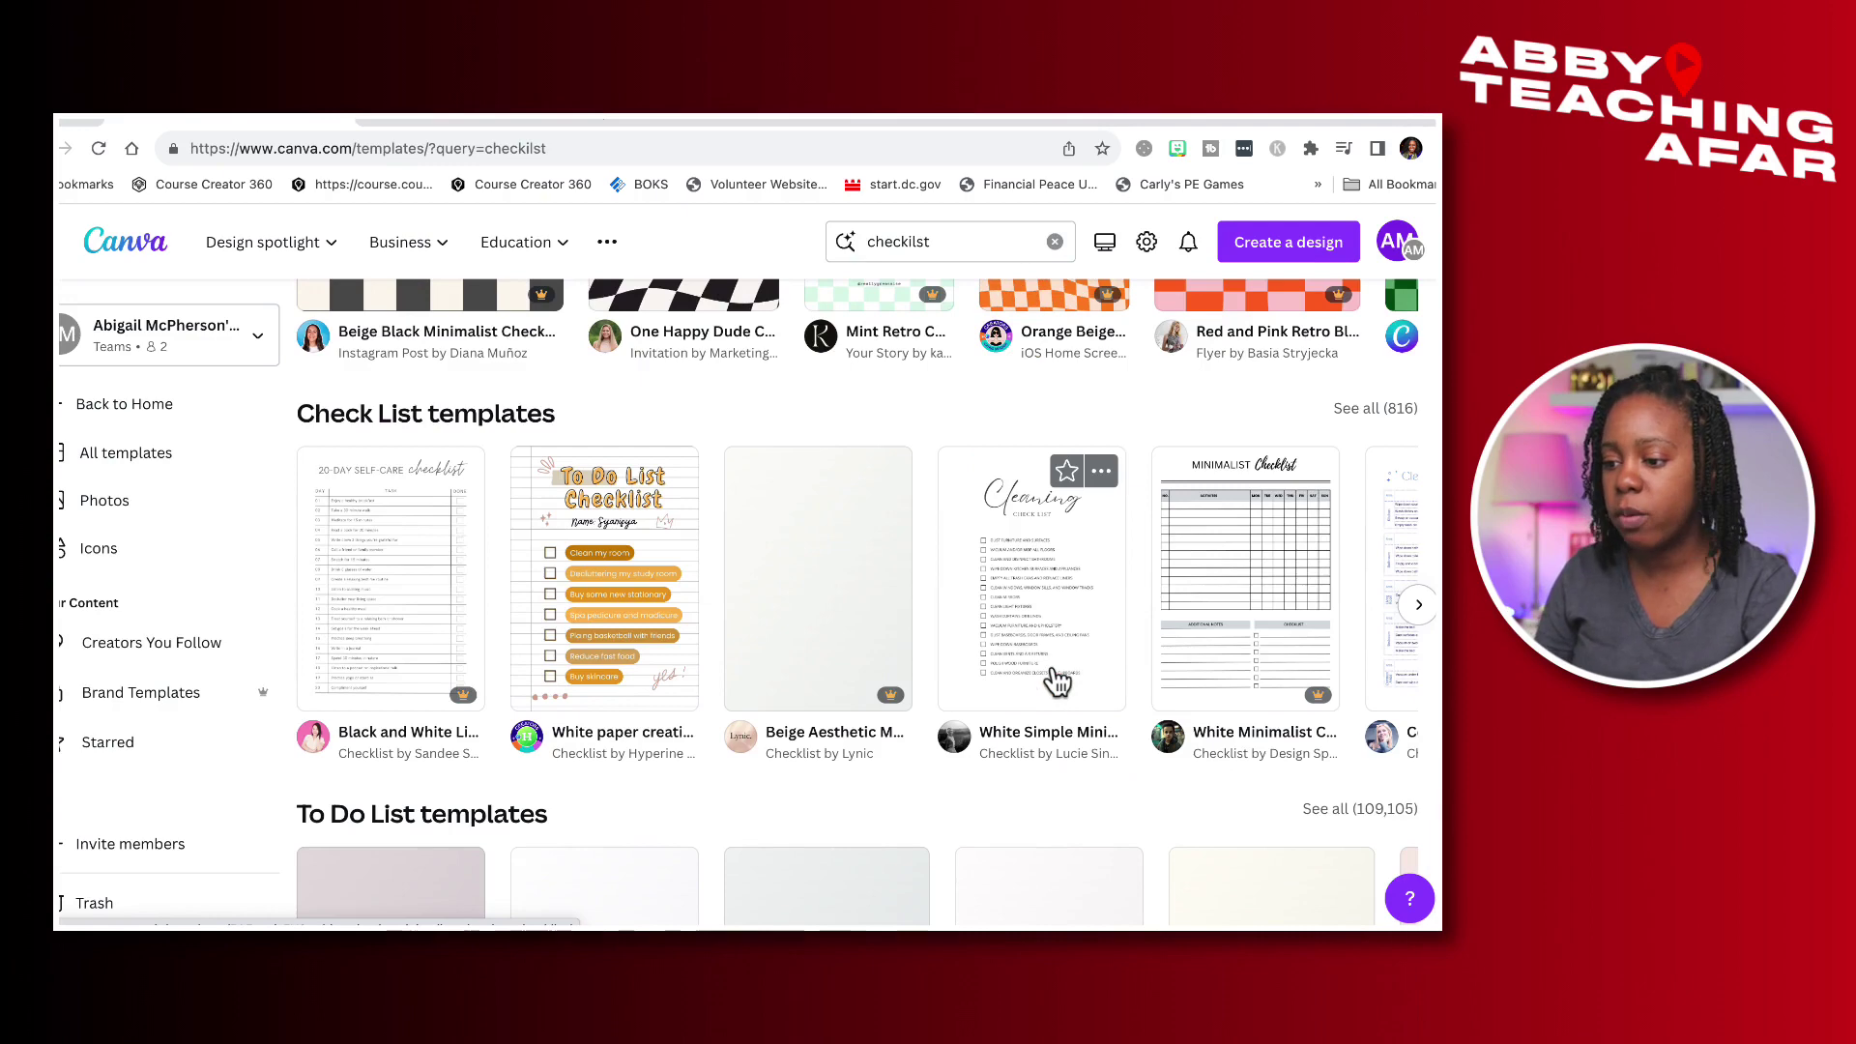
pyautogui.scroll(-3, 1056, 681)
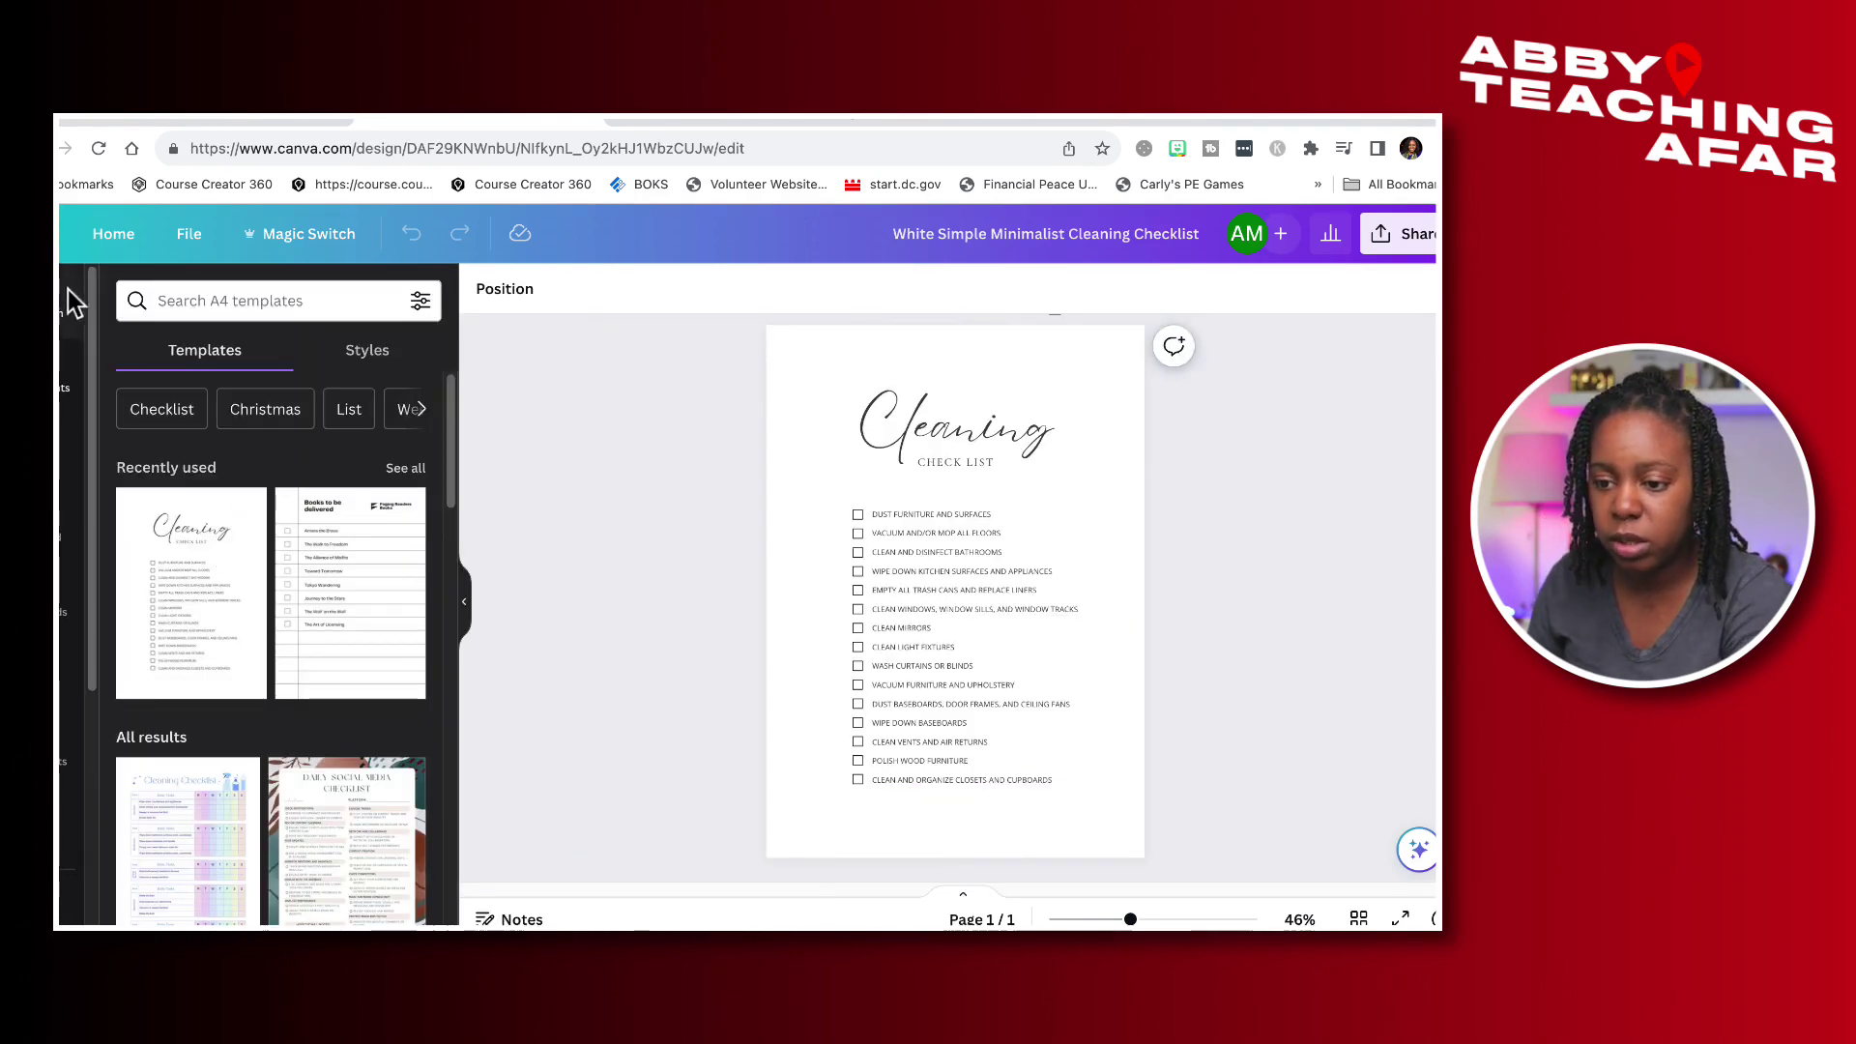
# Apply page 1 of the Beige Minimalist Professional Cleaning Checklist template to the design.
pyautogui.scroll(-5, 348, 618)
pyautogui.scroll(-5, 327, 670)
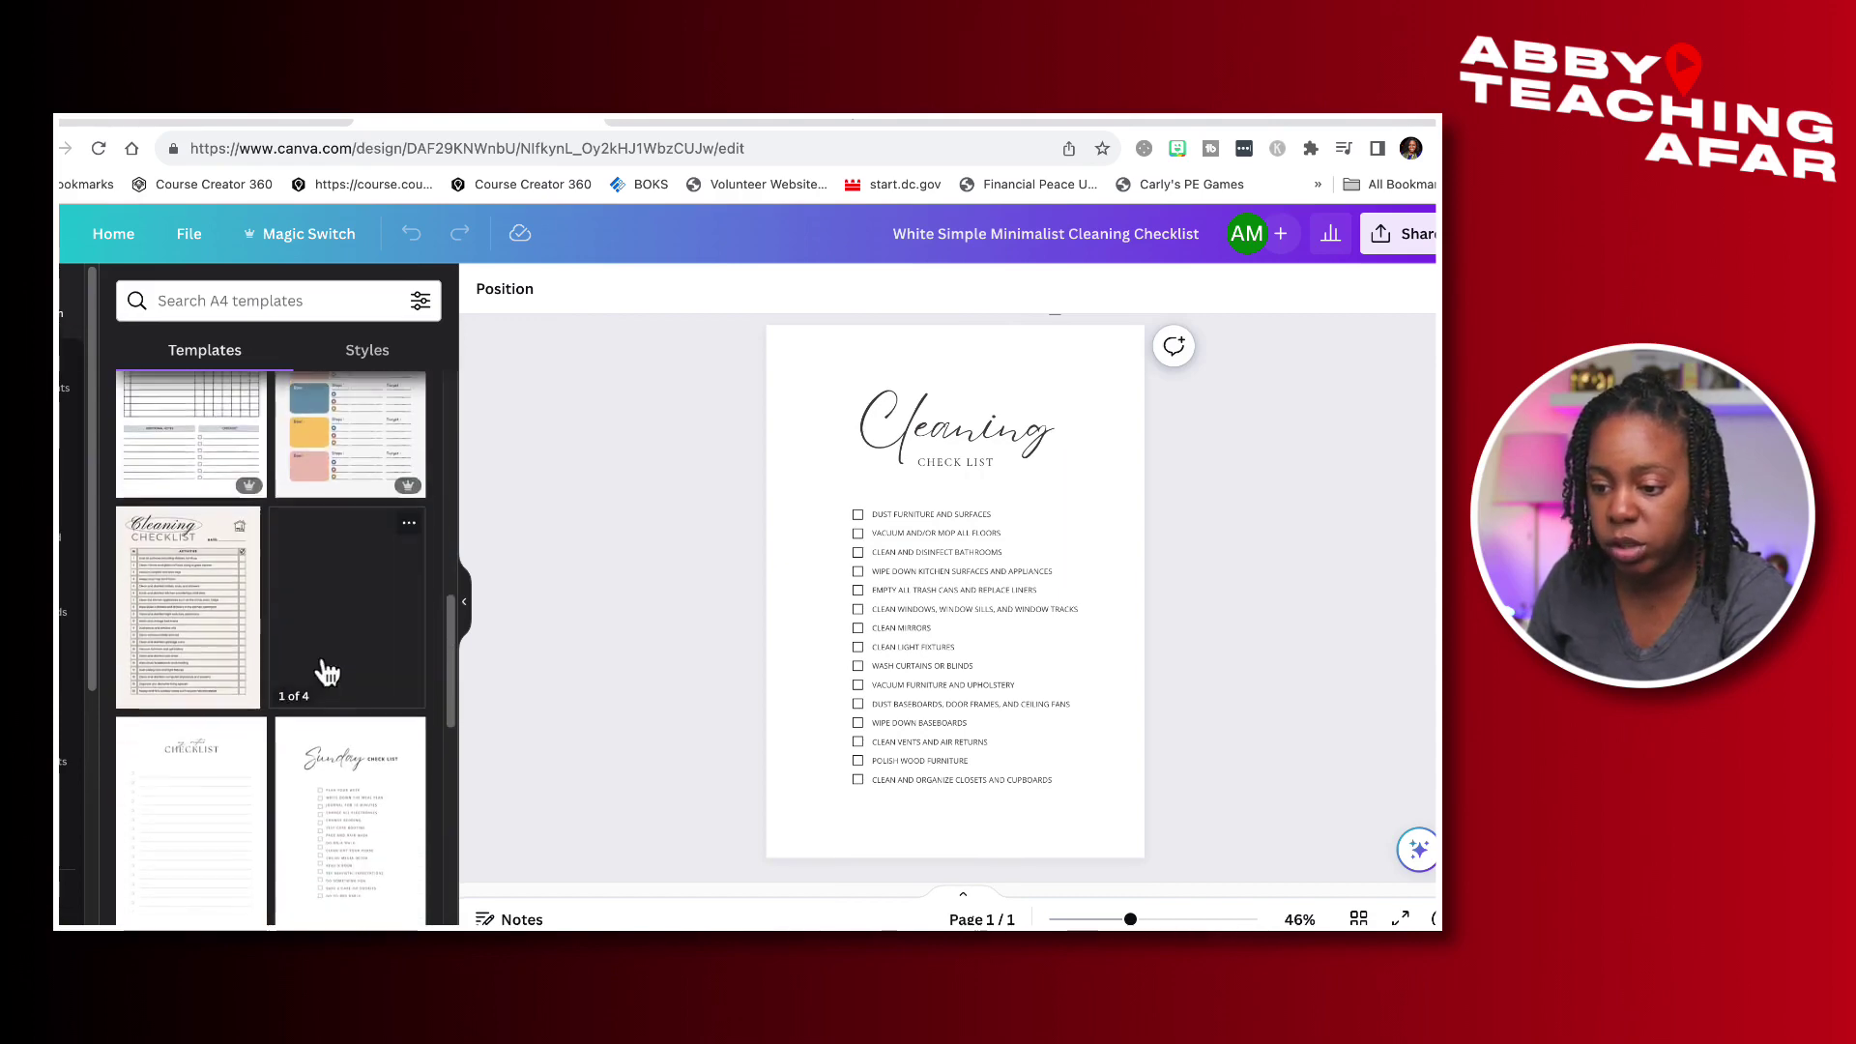
pyautogui.scroll(-1, 455, 676)
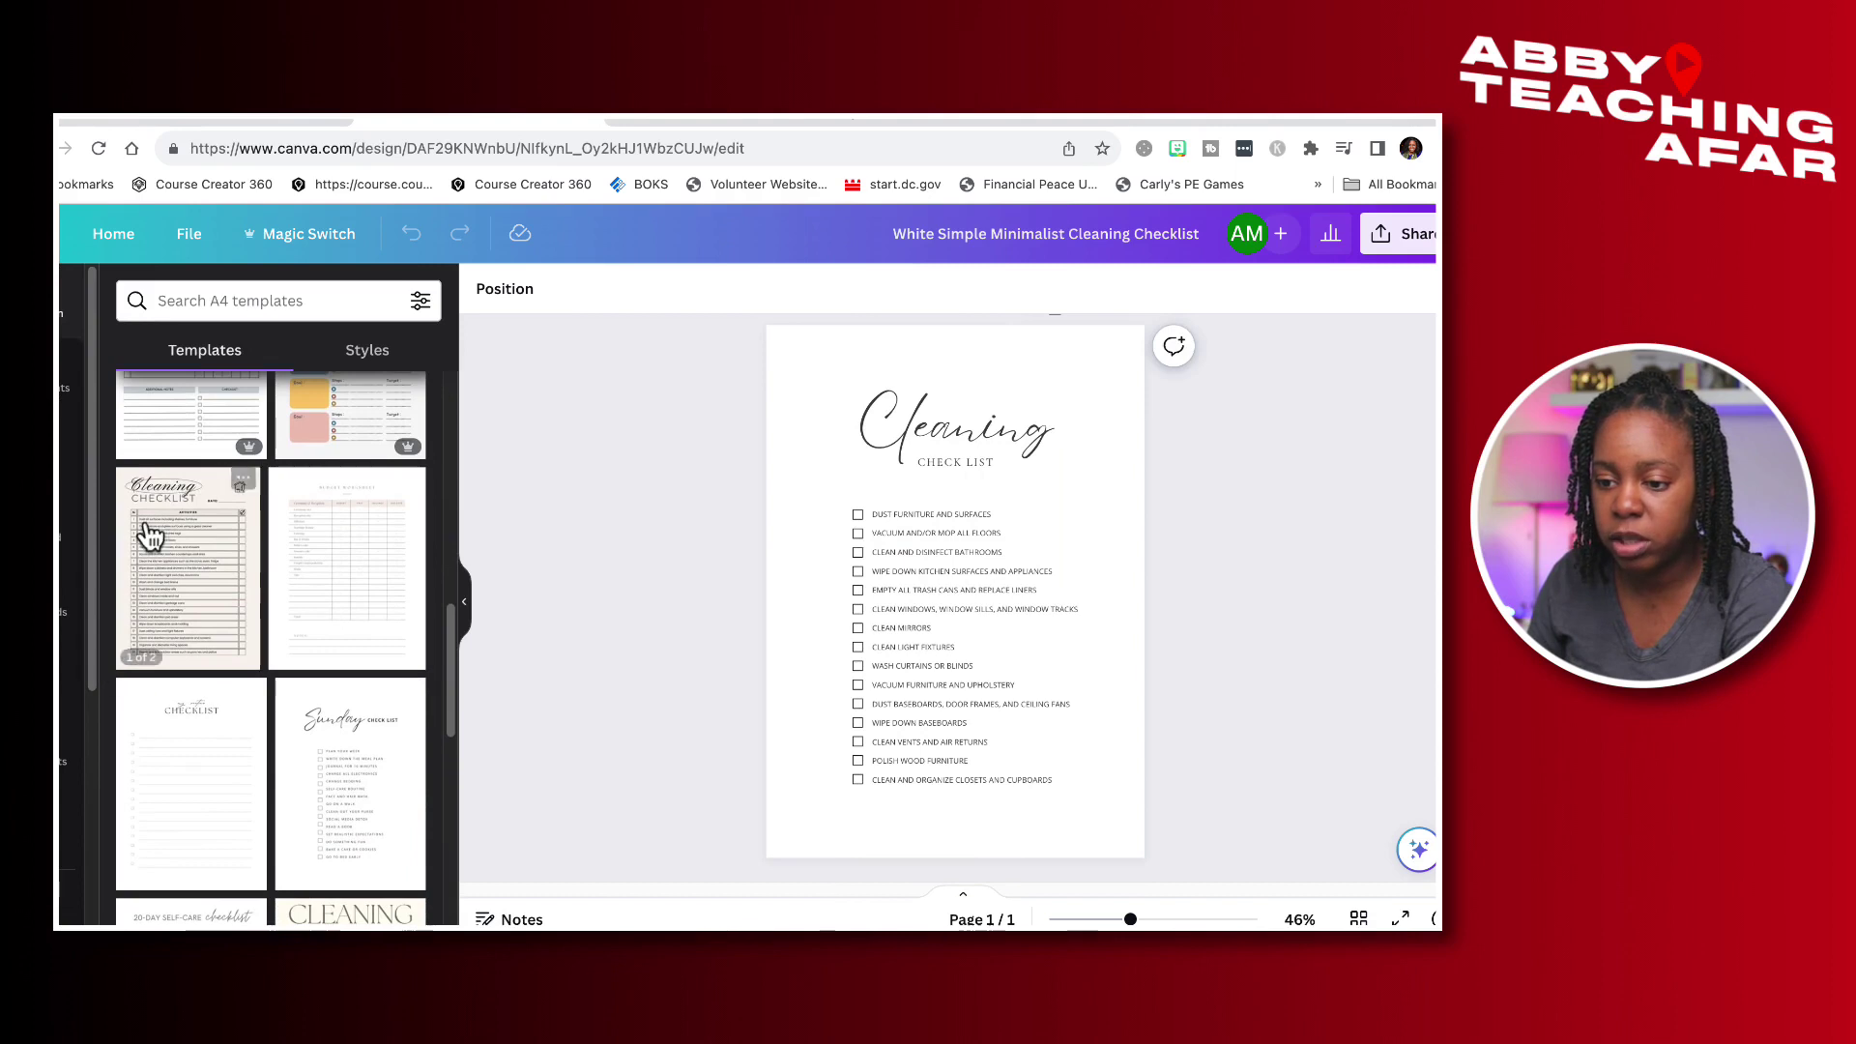
pyautogui.click(205, 565)
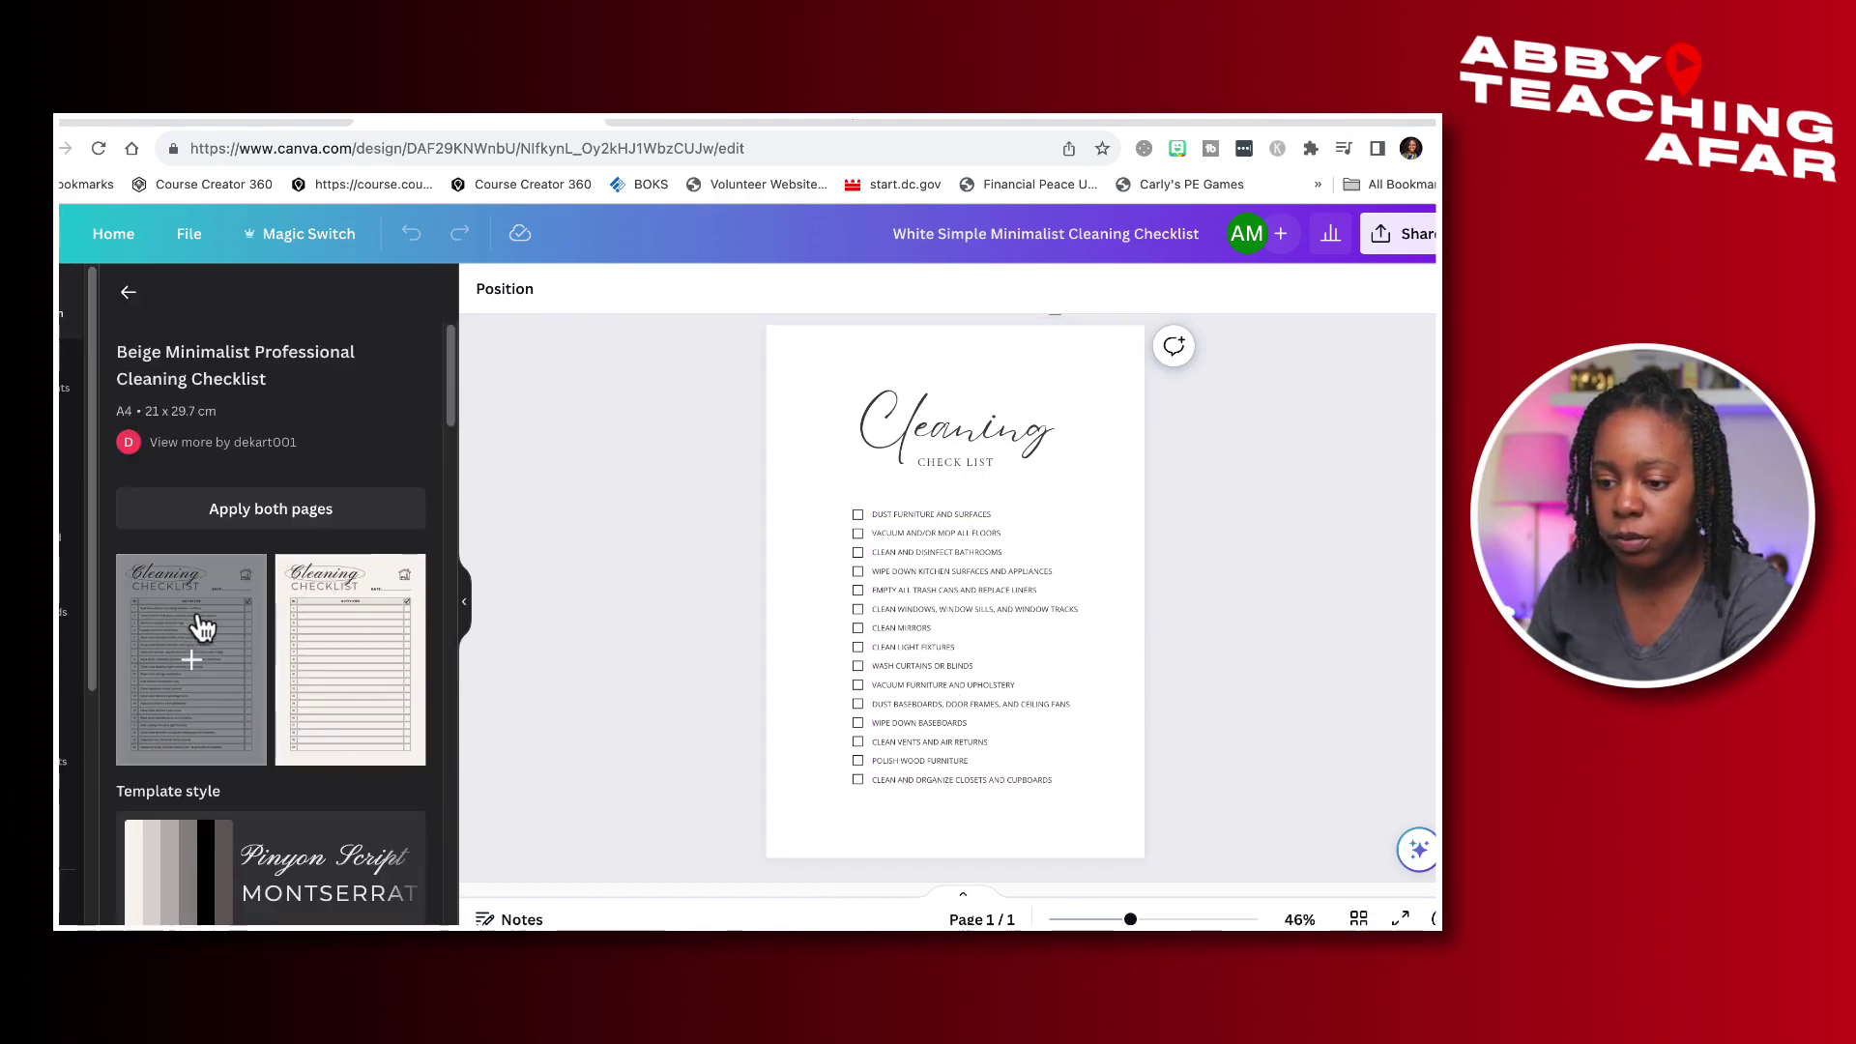
pyautogui.scroll(-2, 387, 619)
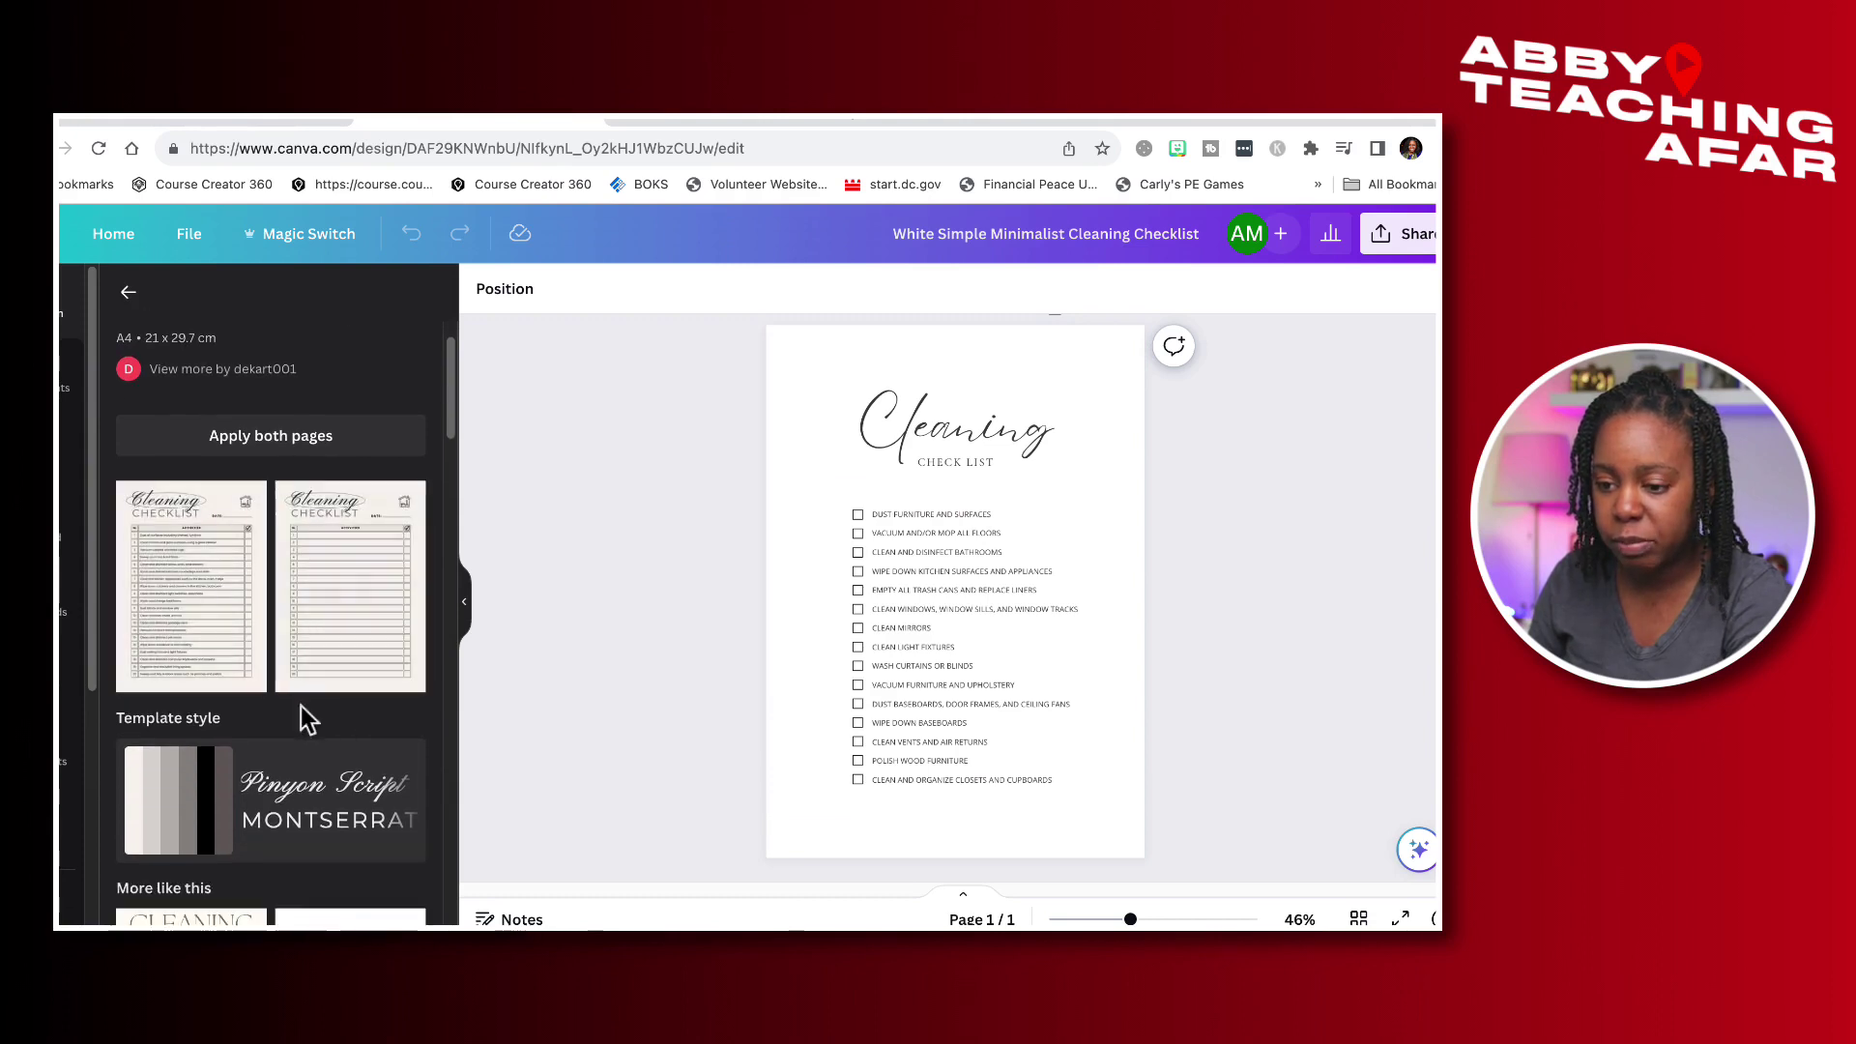
pyautogui.click(186, 578)
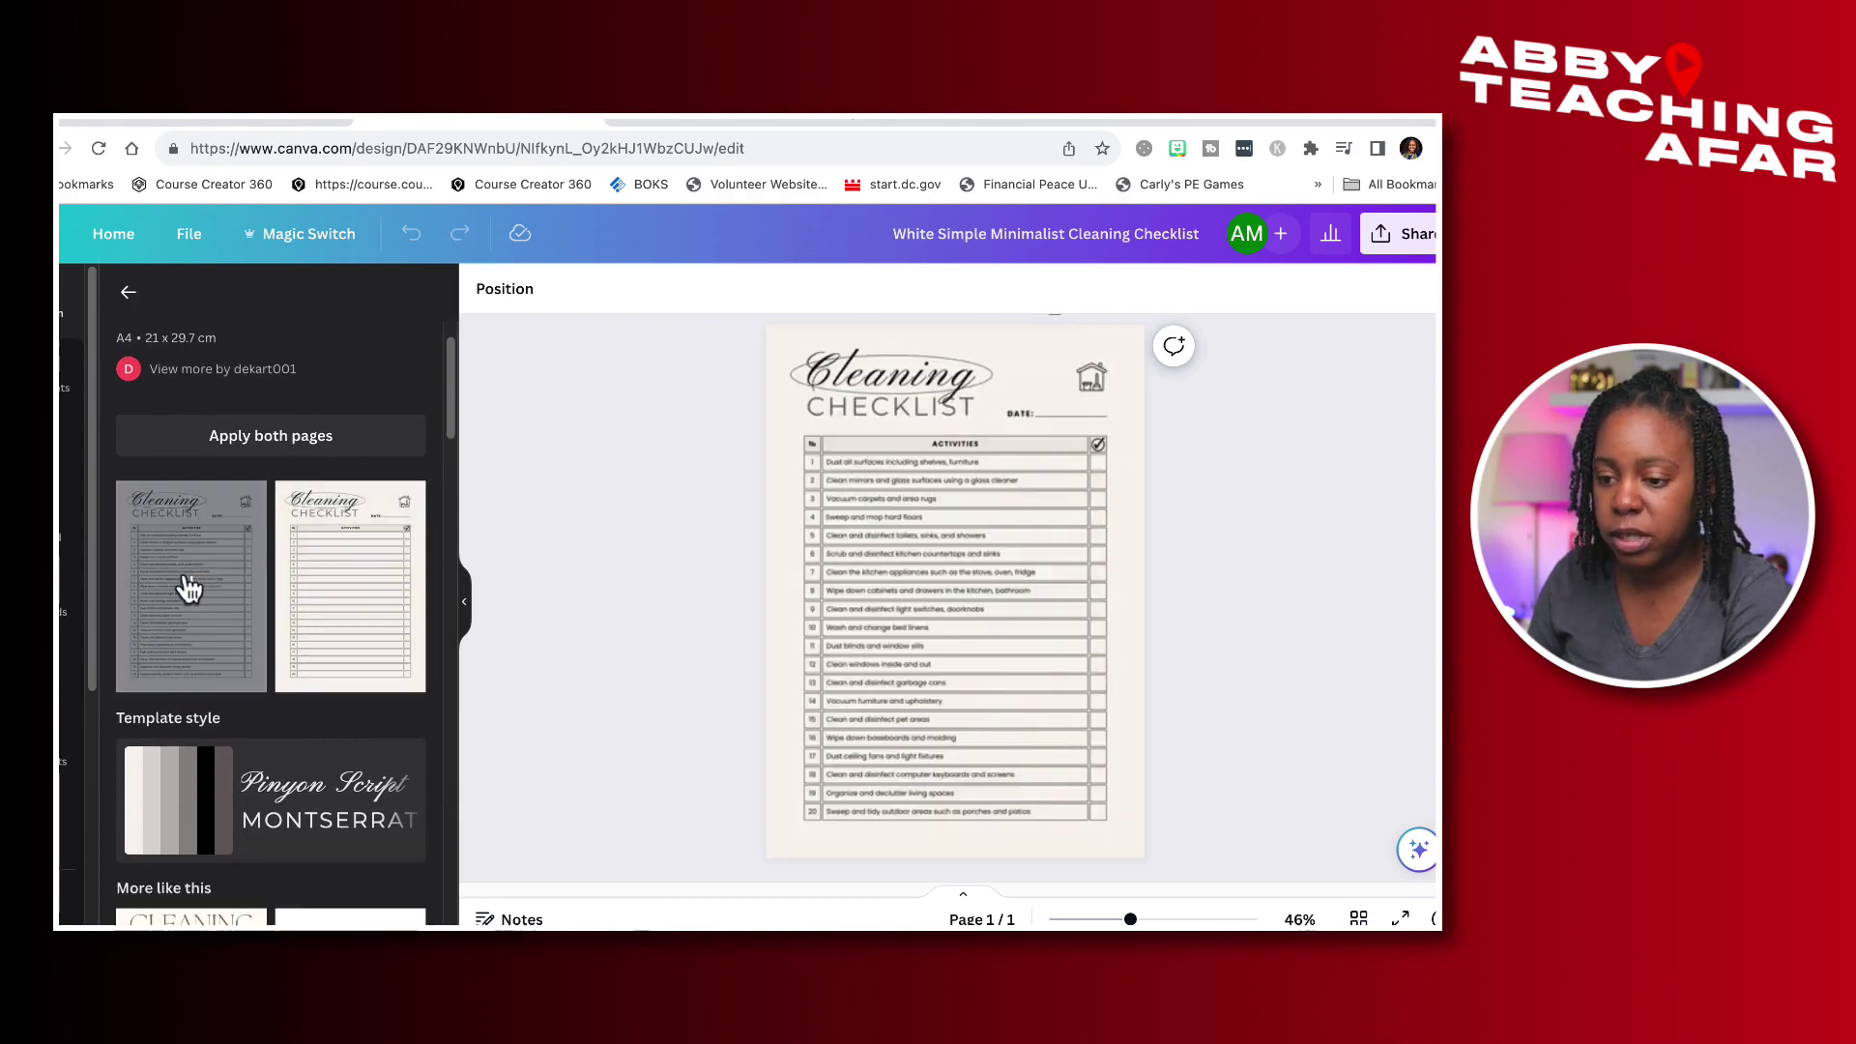
pyautogui.scroll(-1, 1107, 632)
pyautogui.click(1102, 642)
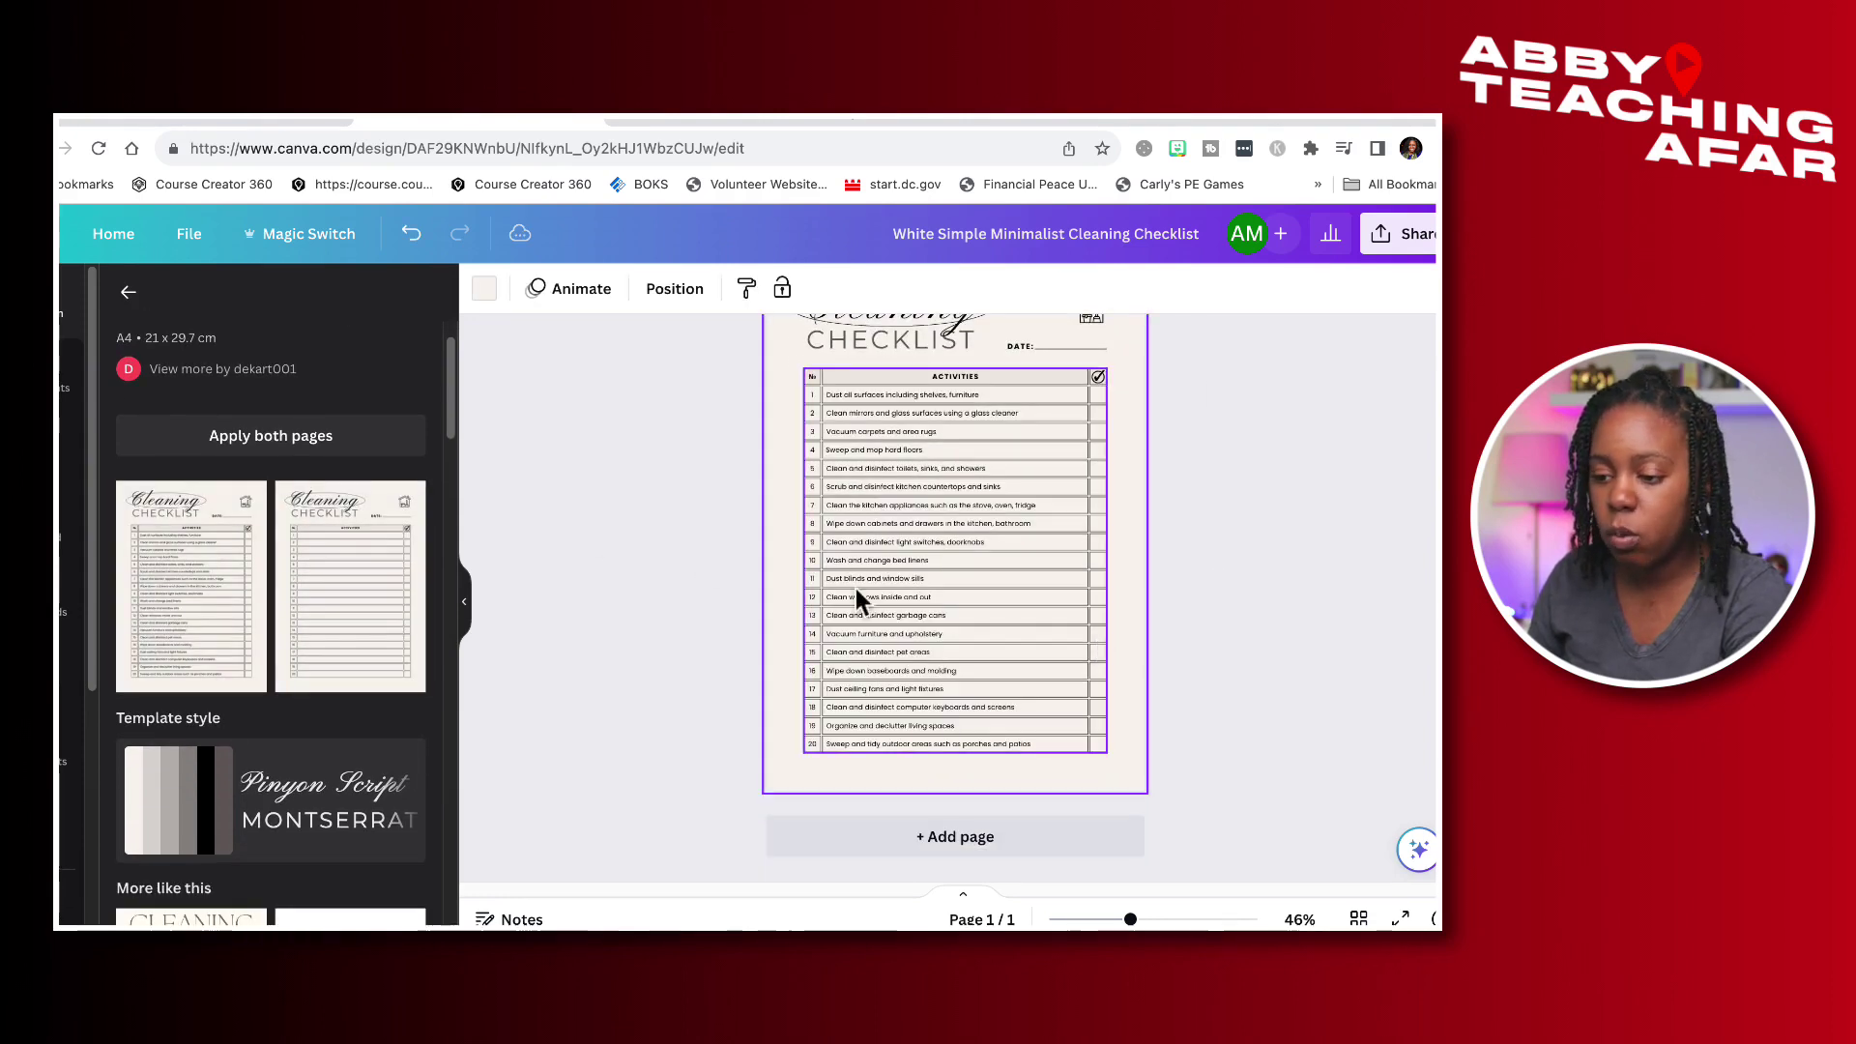
pyautogui.scroll(2, 1004, 613)
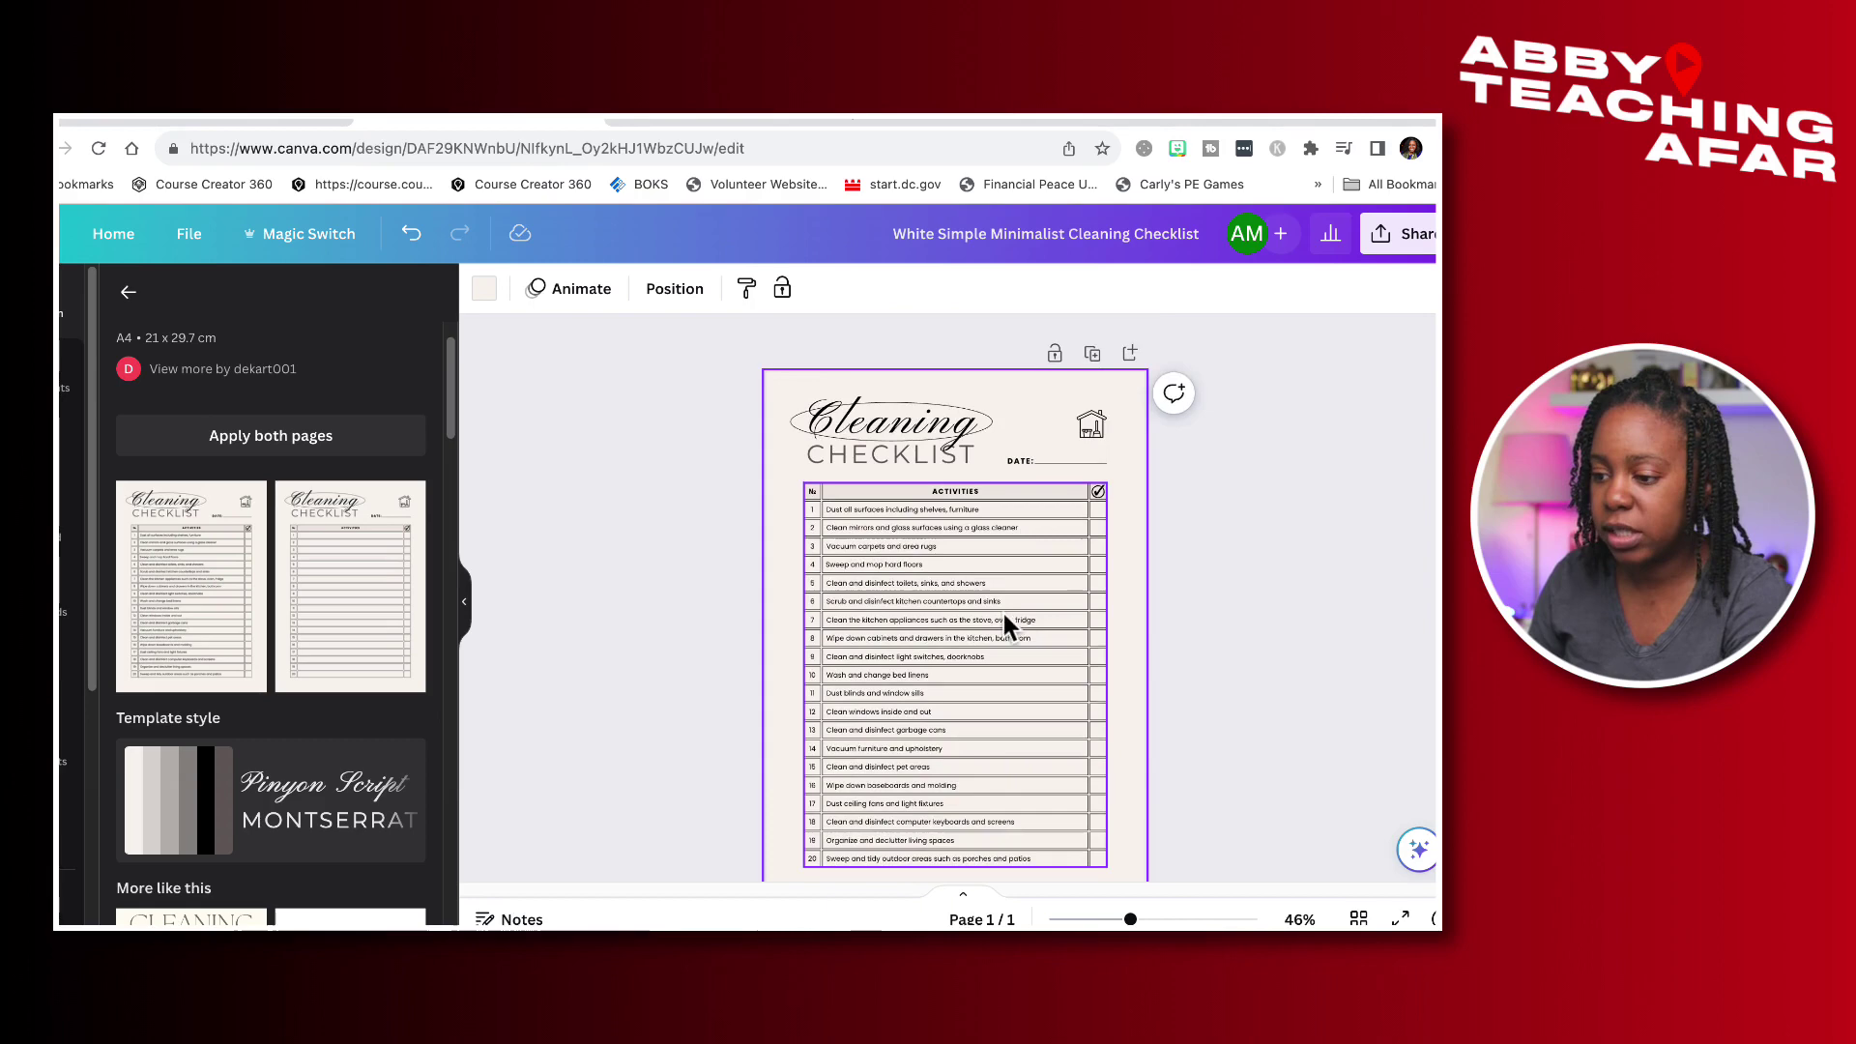
pyautogui.click(1130, 353)
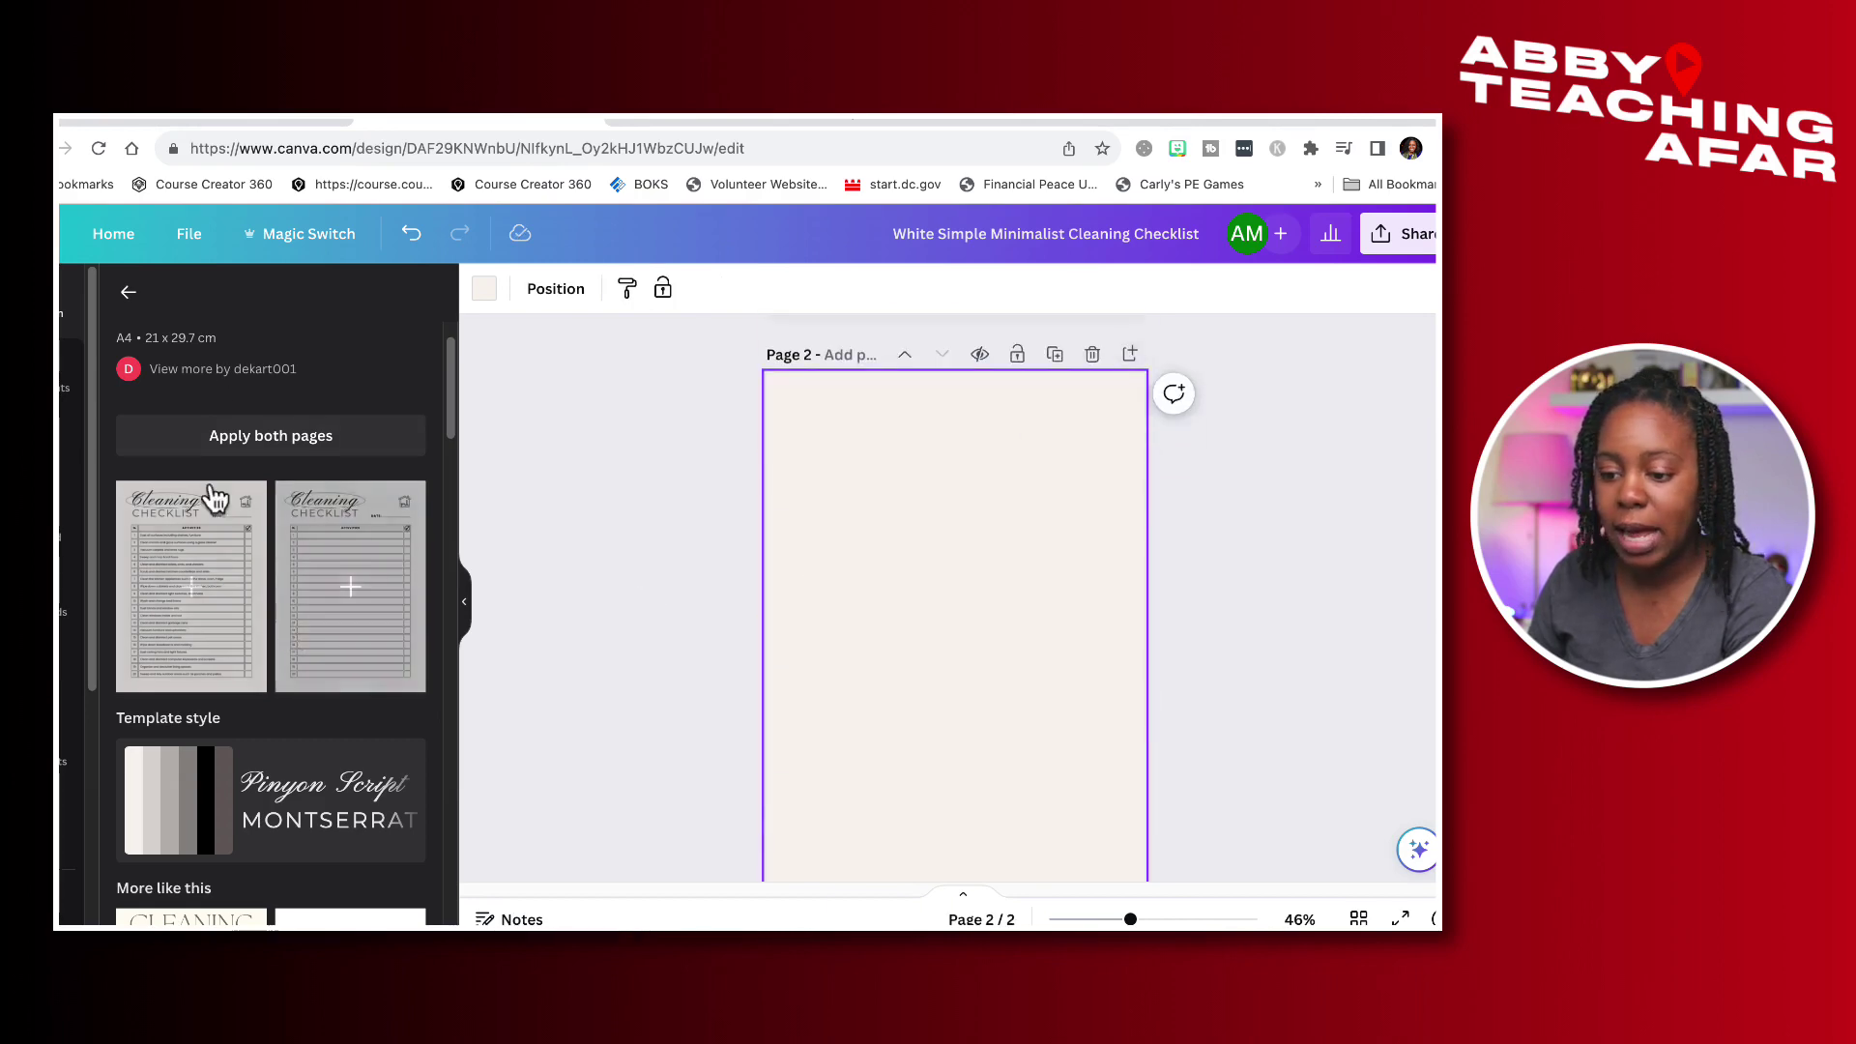
pyautogui.click(128, 290)
pyautogui.scroll(-2, 375, 638)
pyautogui.scroll(-1, 319, 609)
pyautogui.click(348, 567)
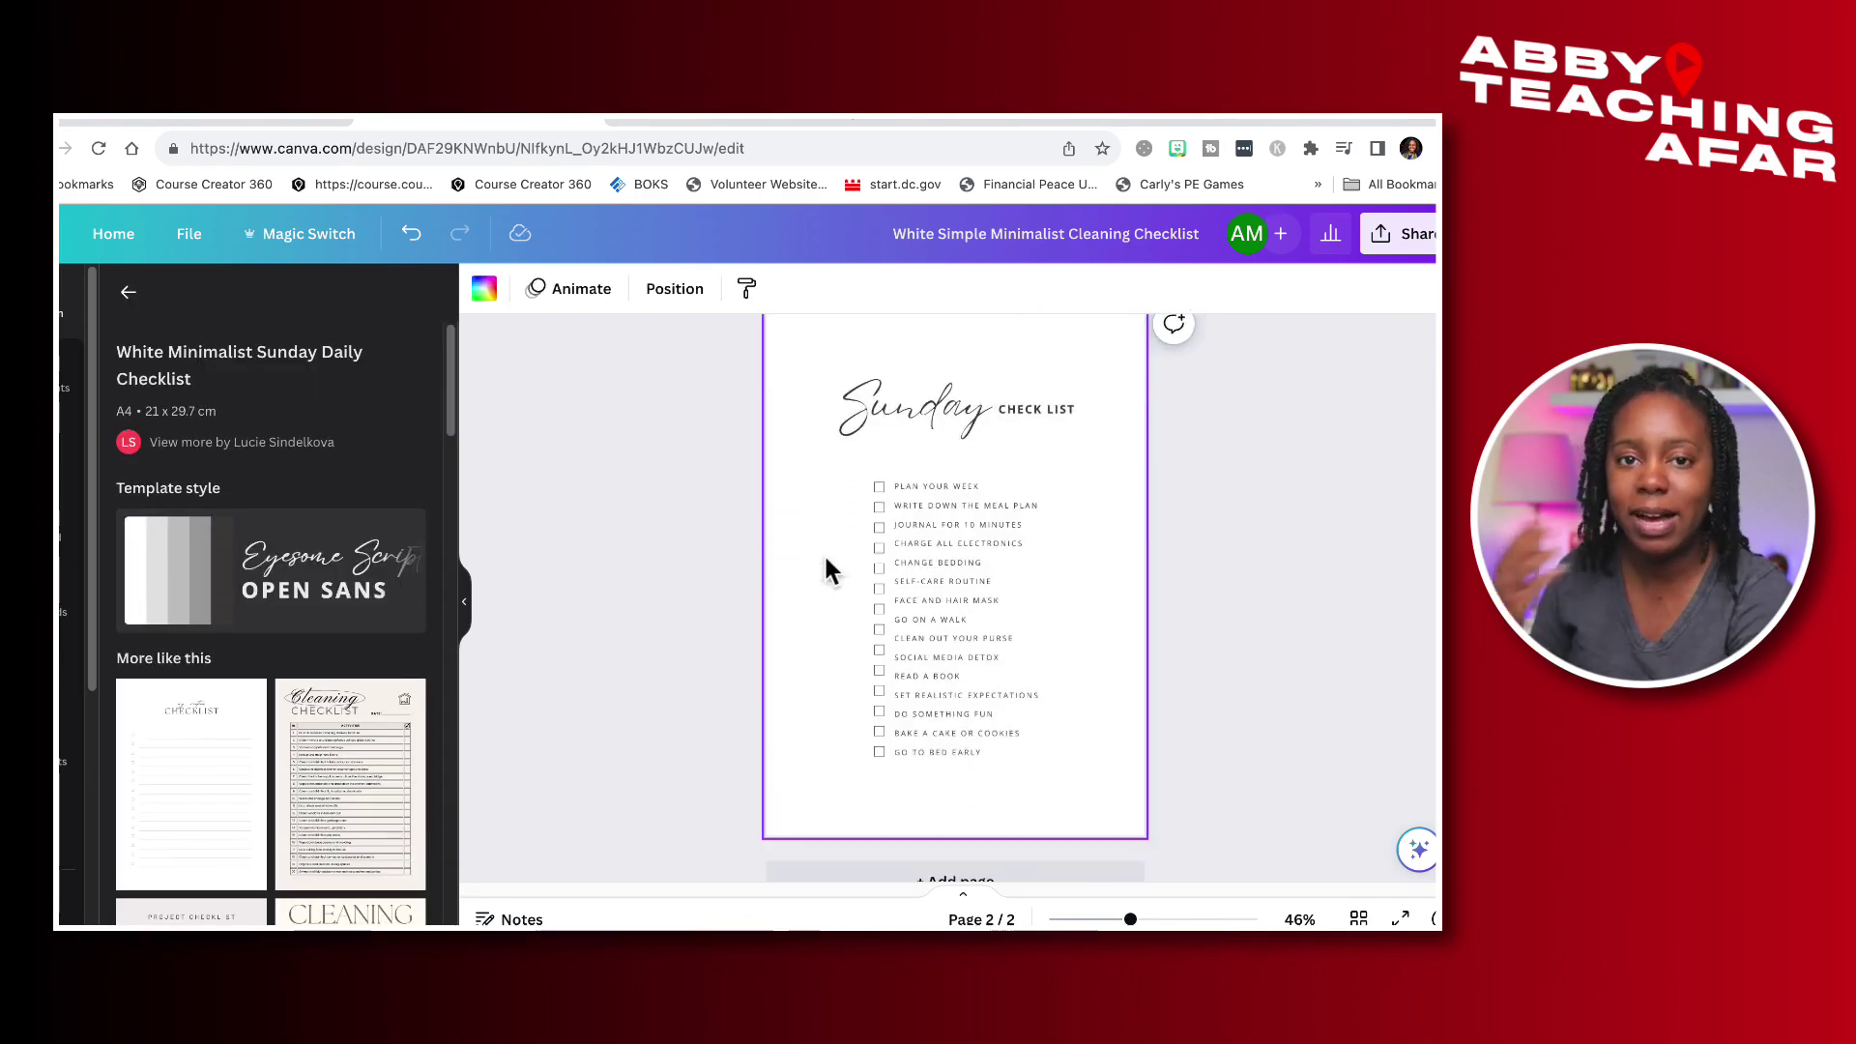
pyautogui.scroll(10, 826, 570)
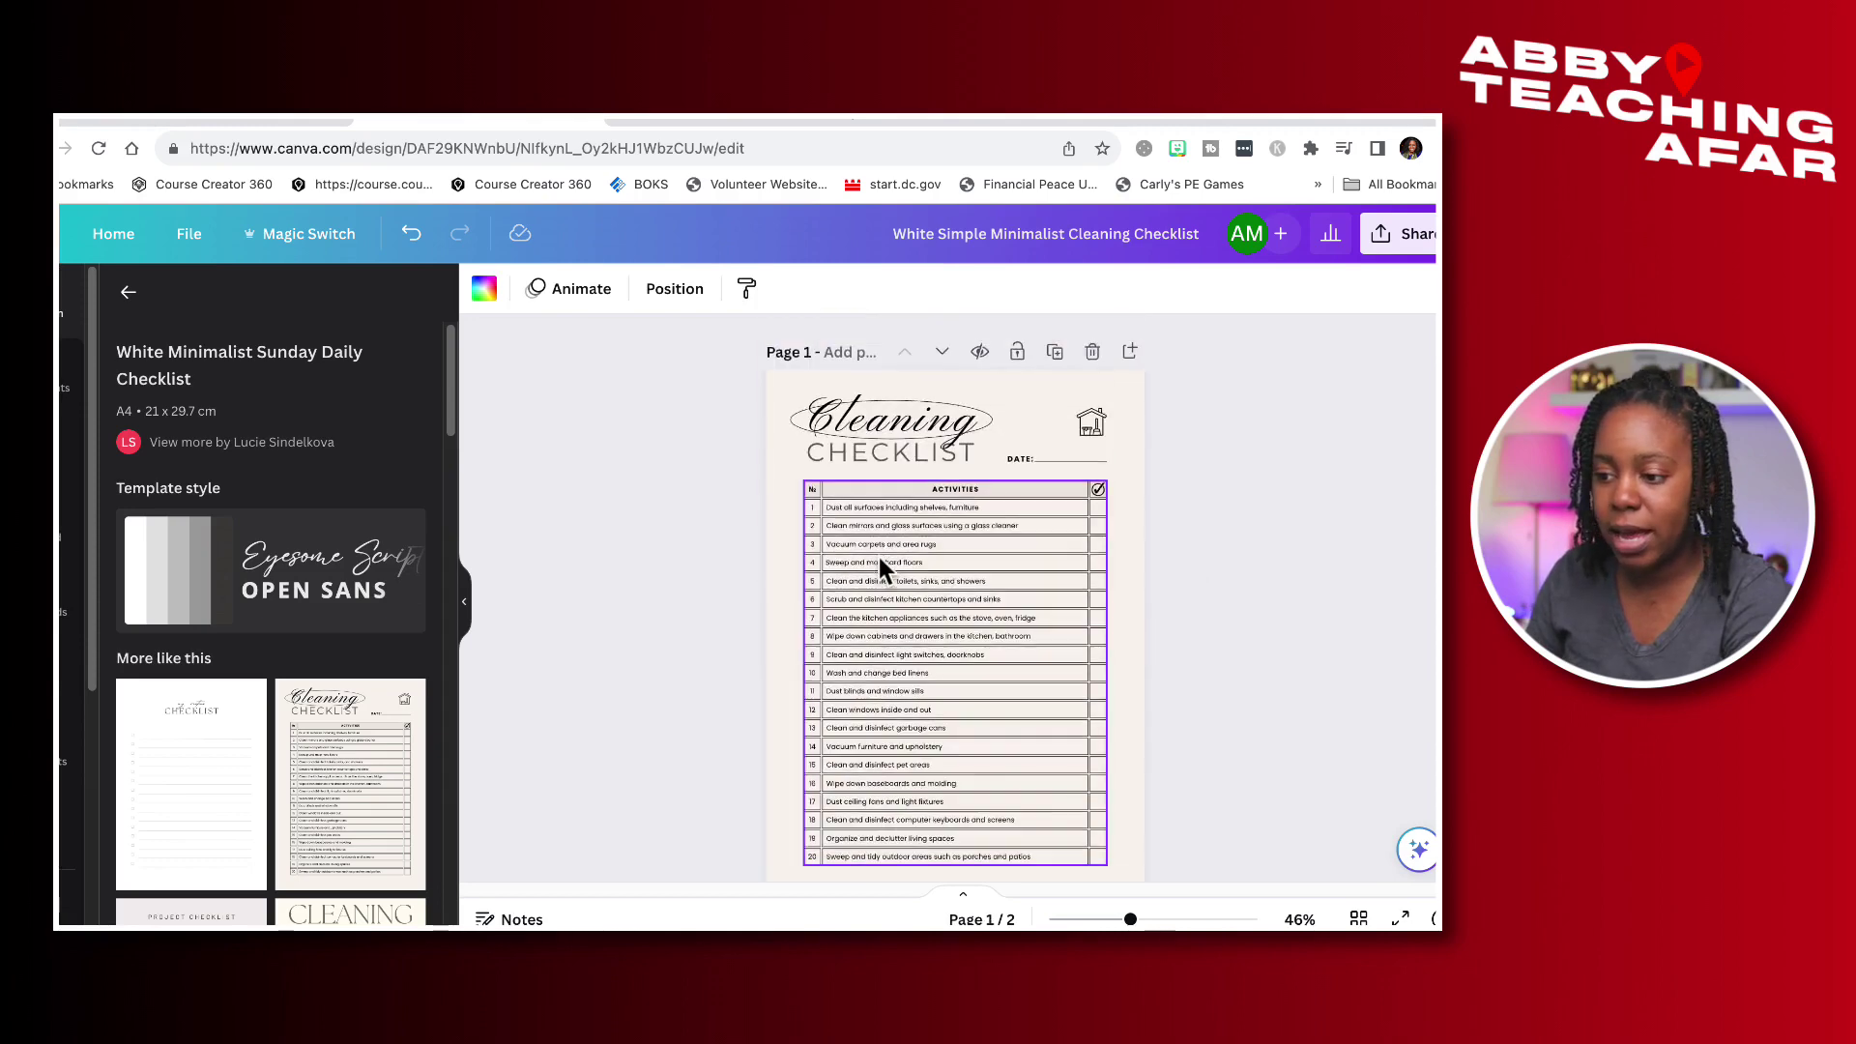
pyautogui.scroll(-5, 903, 571)
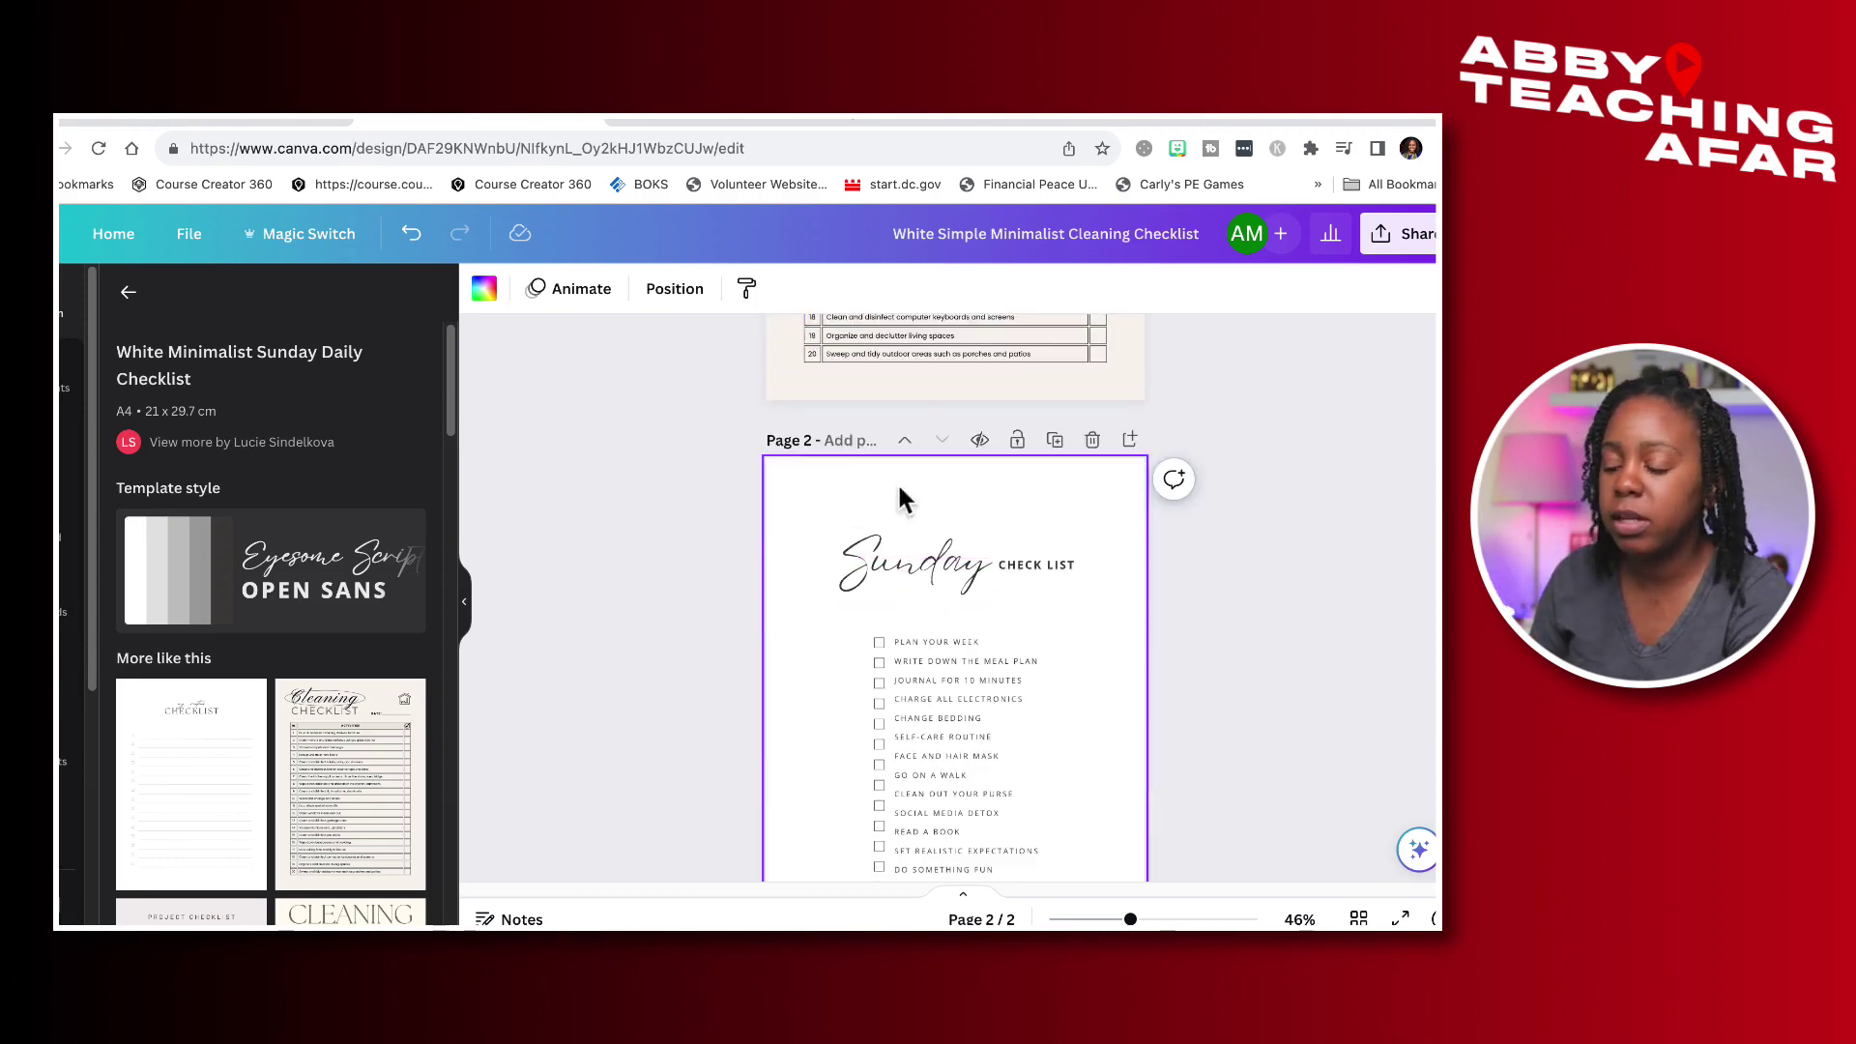
pyautogui.hotkey('ctrl', 'z')
pyautogui.click(1093, 698)
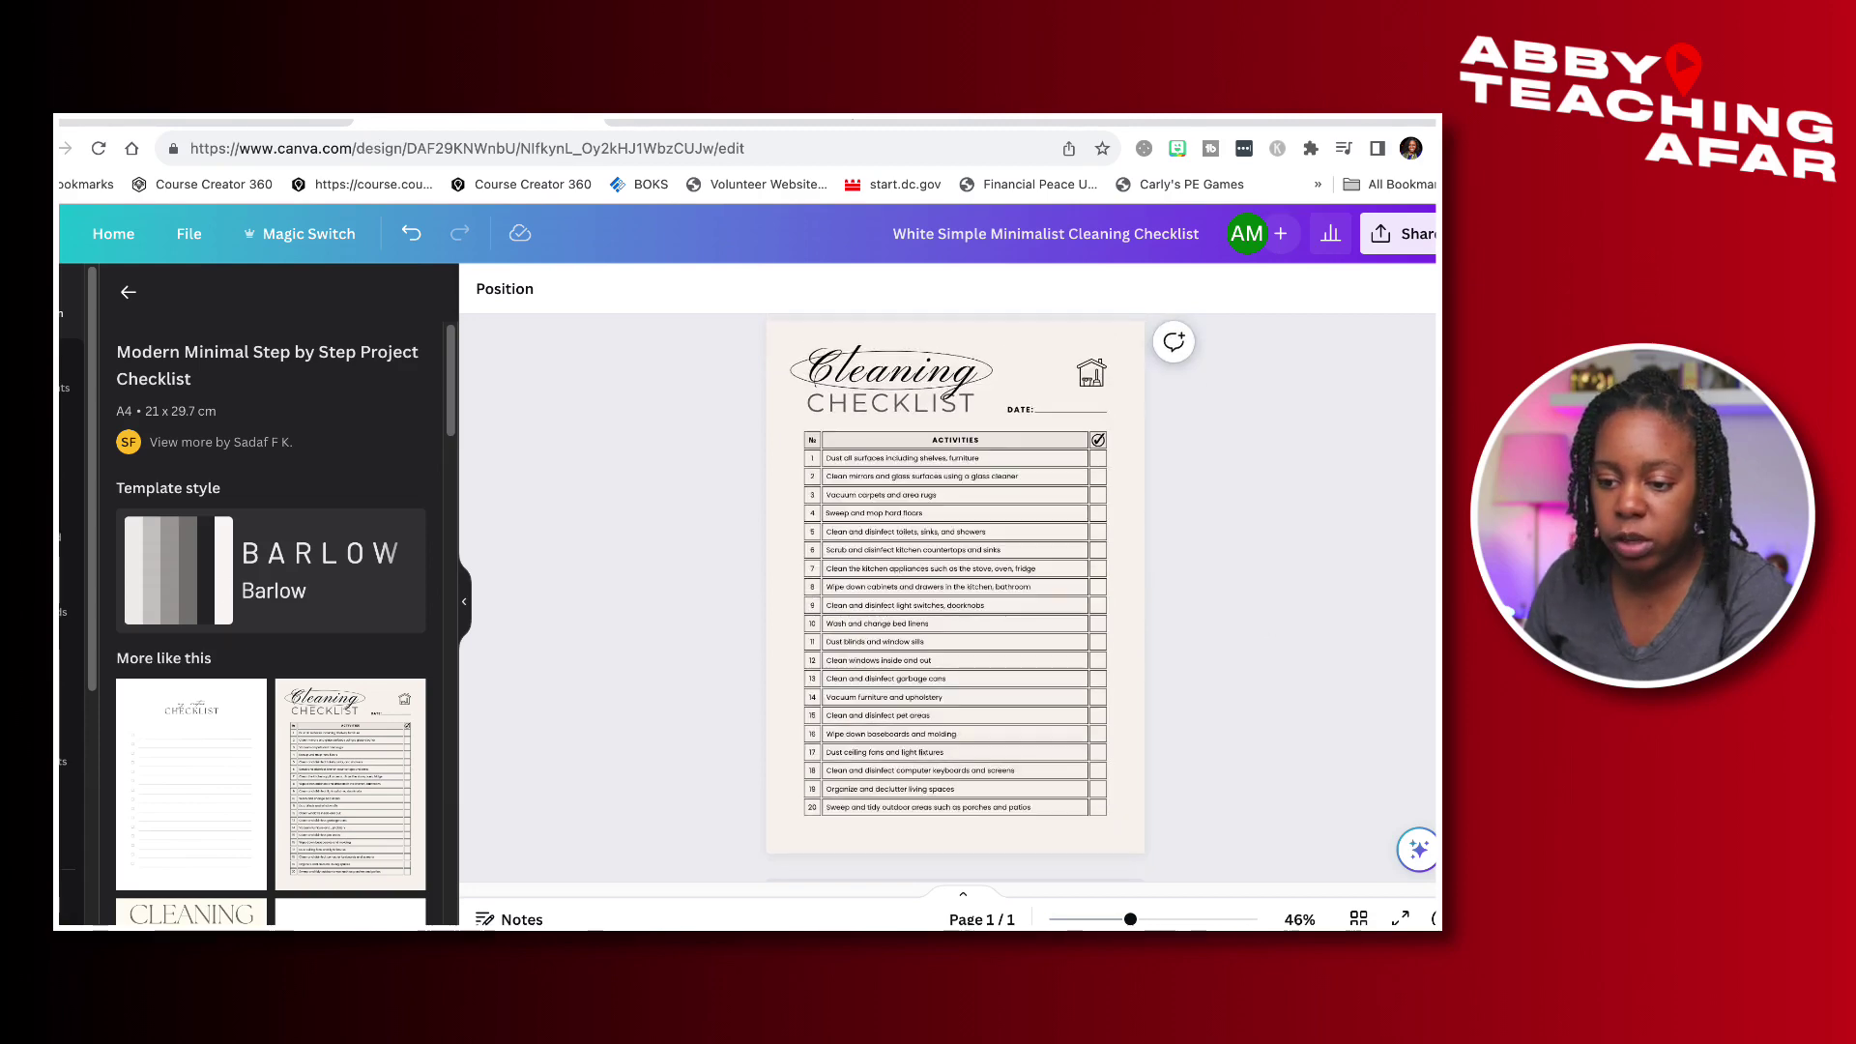
# Shuffle the Brand Kit palette until the checklist is white with a yellow header row.
pyautogui.click(64, 522)
pyautogui.scroll(-6, 290, 686)
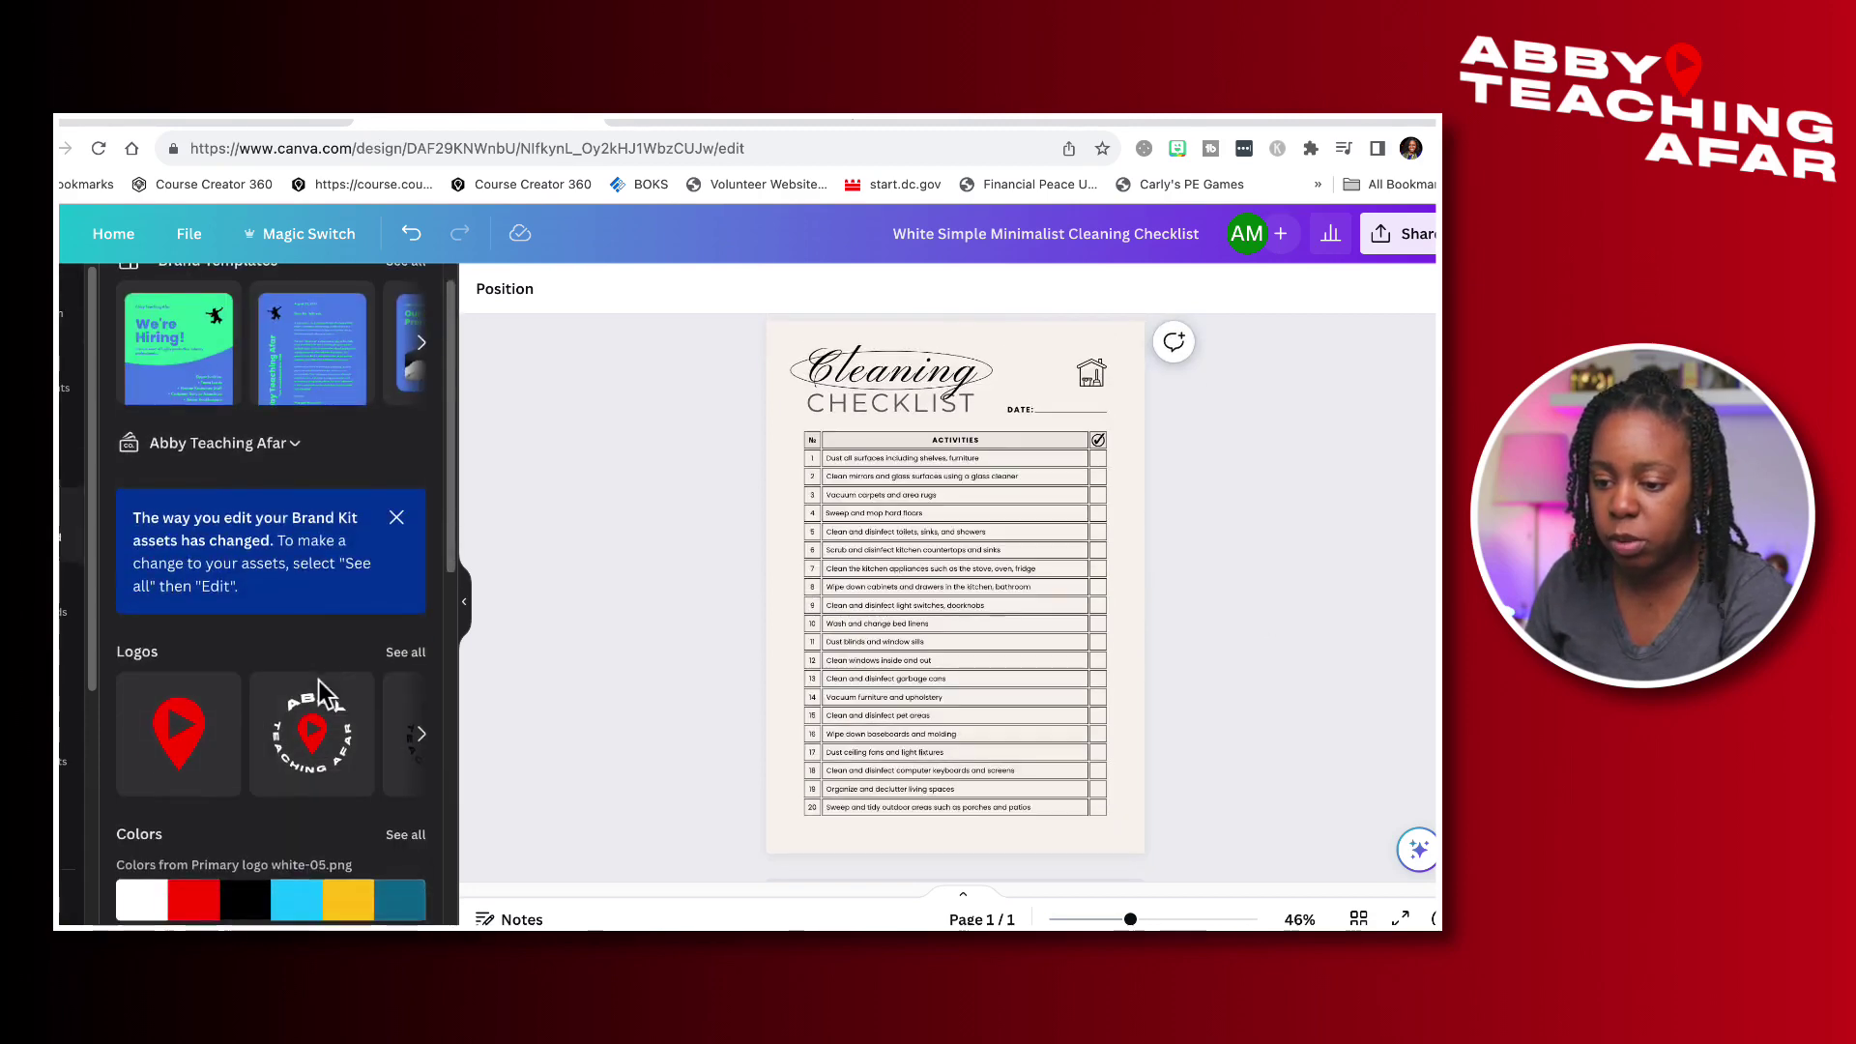
pyautogui.scroll(6, 348, 657)
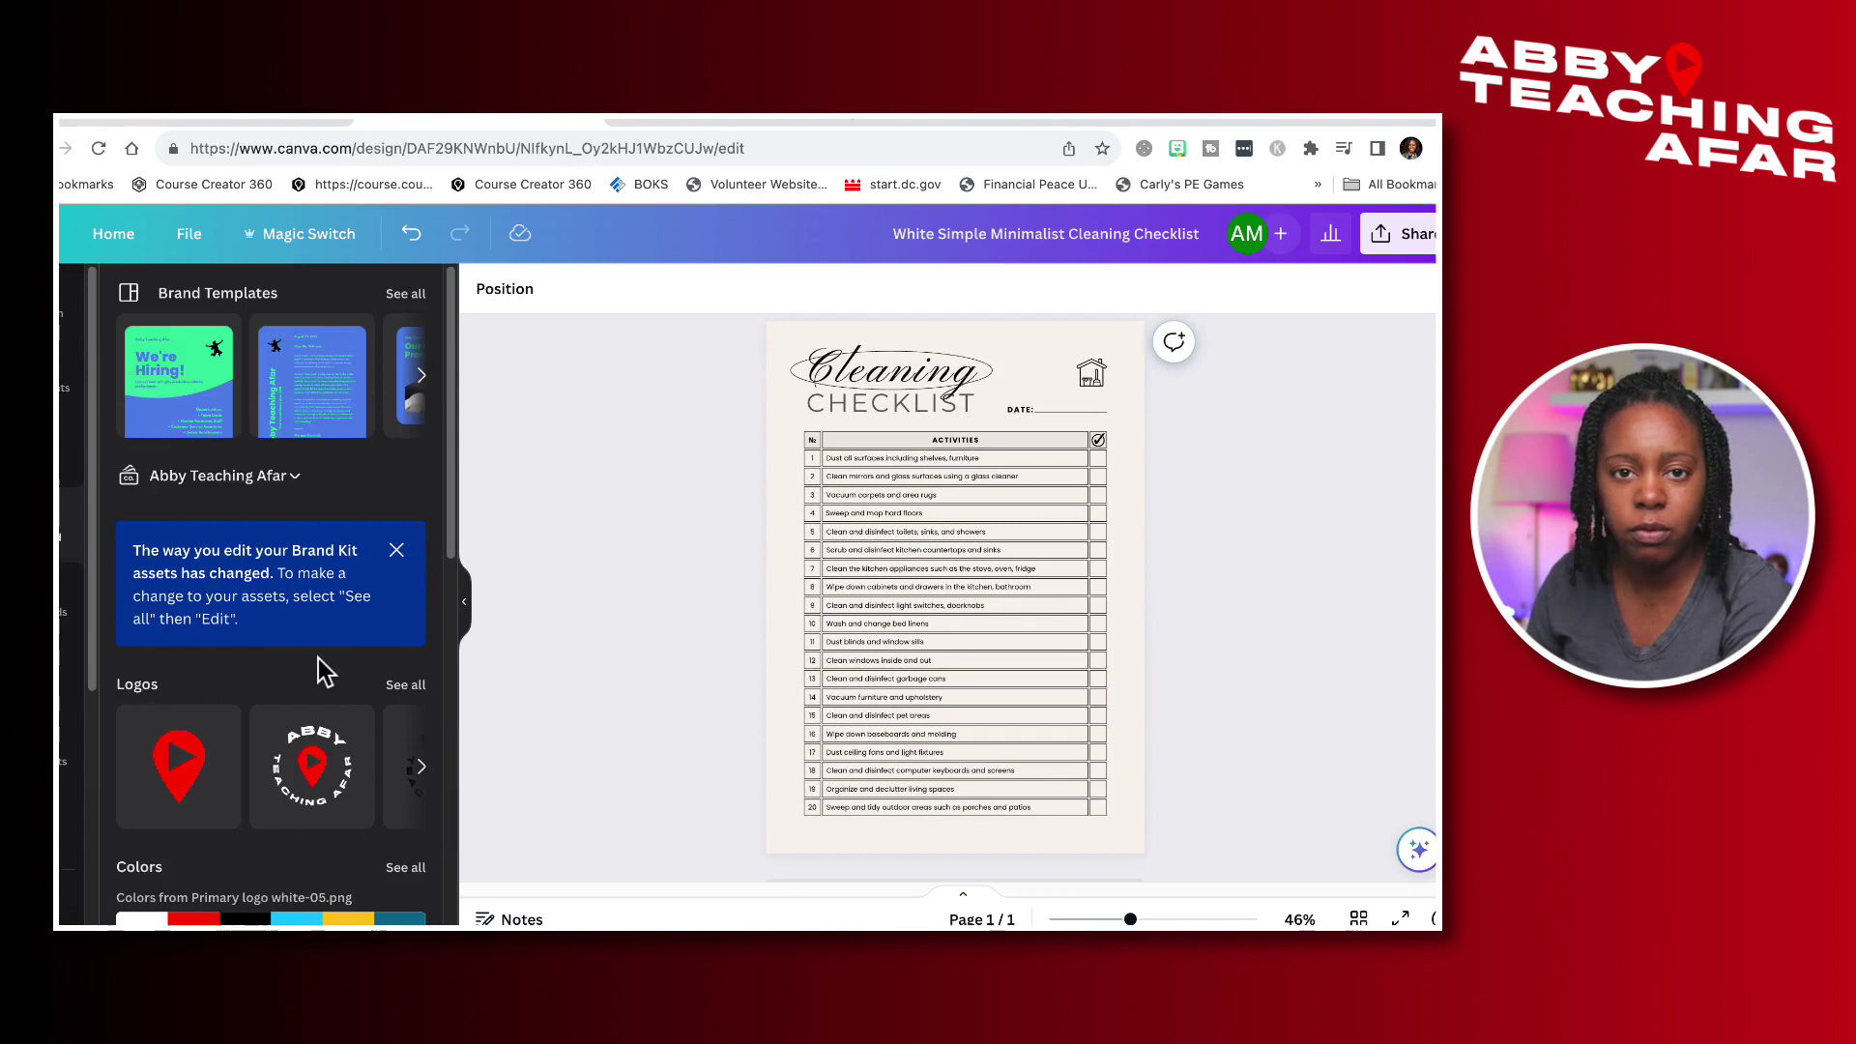
pyautogui.scroll(-1, 319, 662)
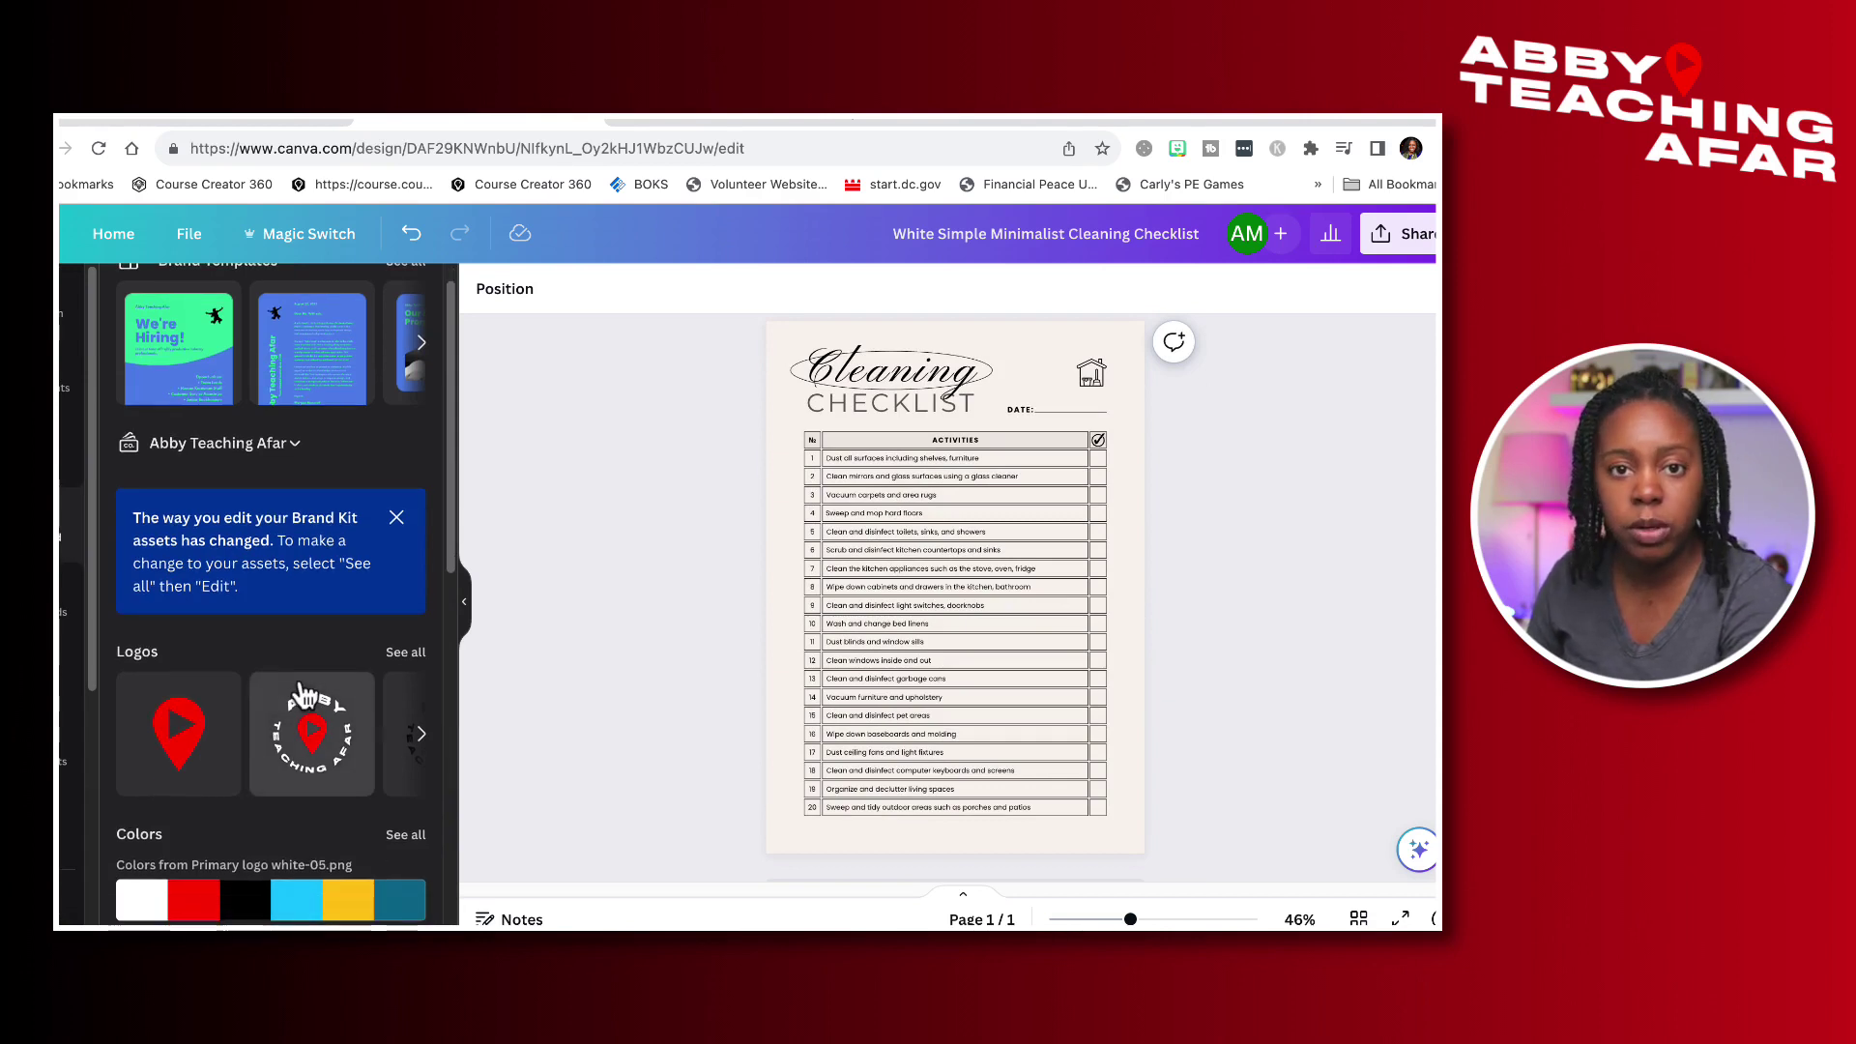
pyautogui.scroll(-2, 304, 687)
pyautogui.scroll(-1, 294, 671)
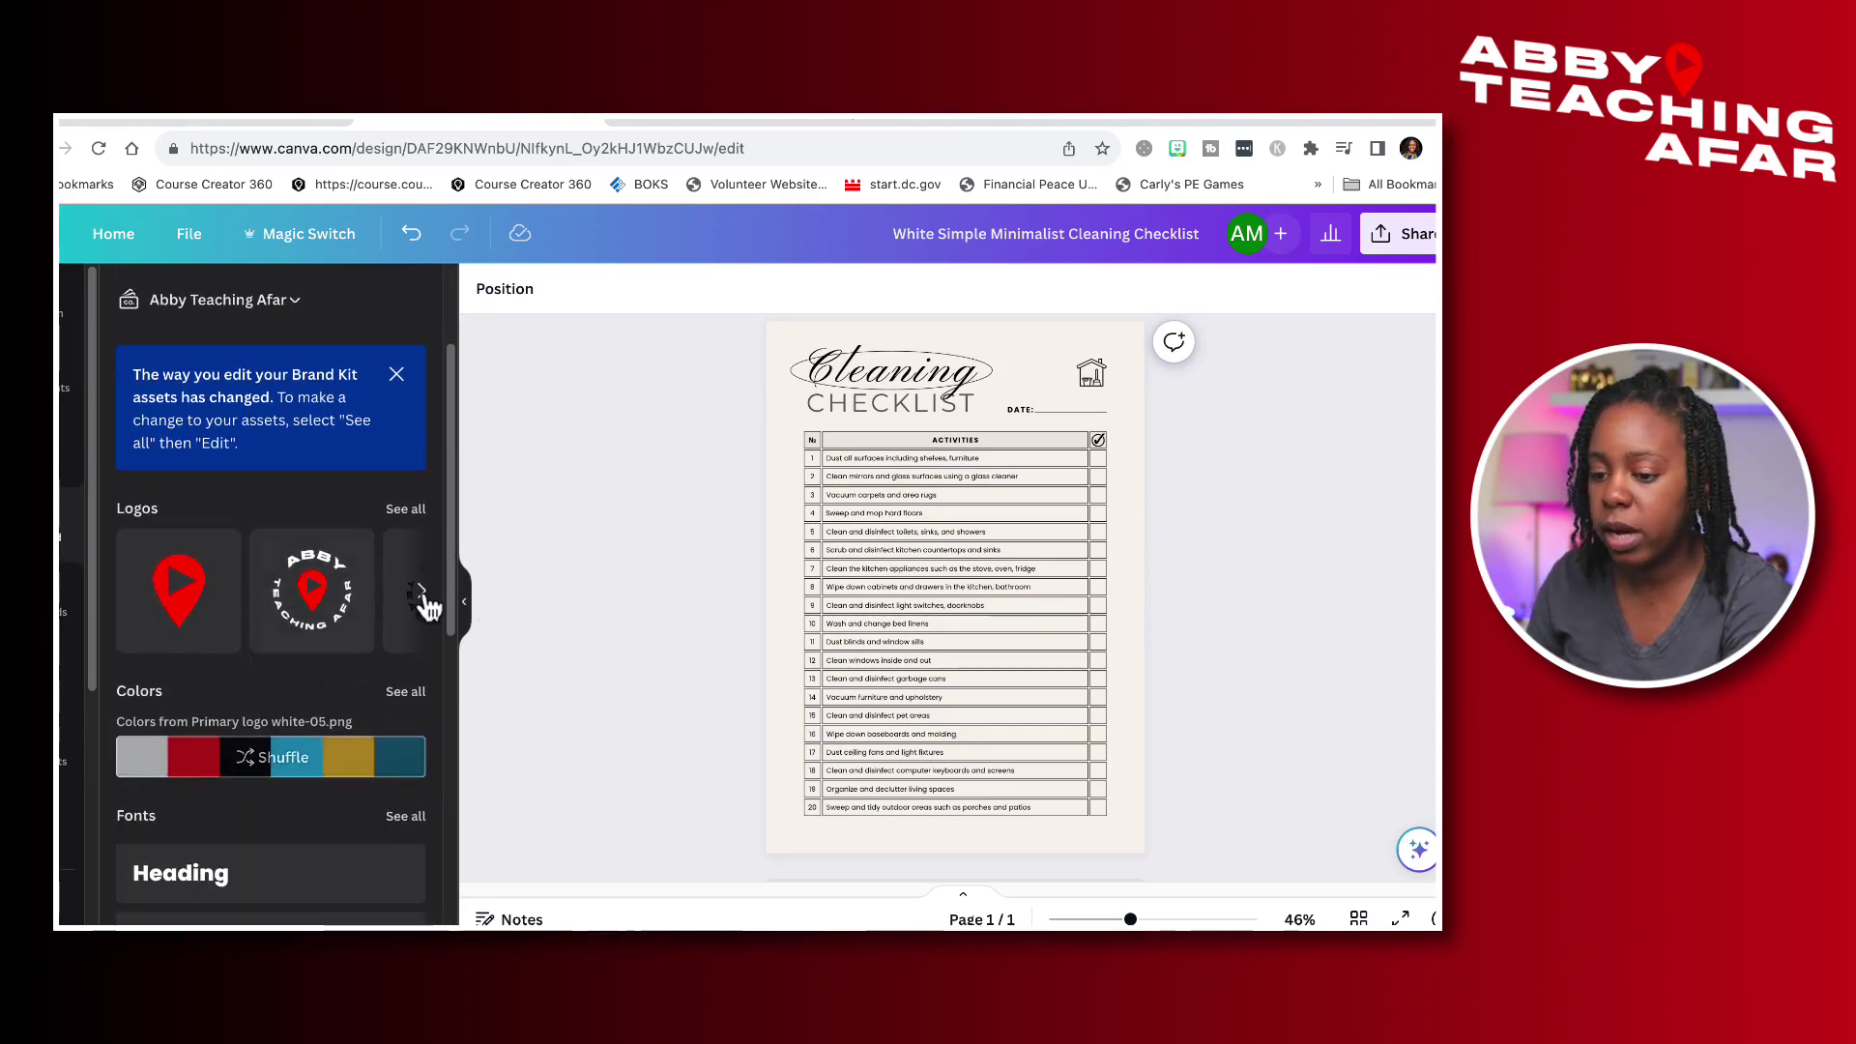
pyautogui.click(271, 766)
pyautogui.click(273, 769)
pyautogui.click(274, 768)
pyautogui.click(274, 768)
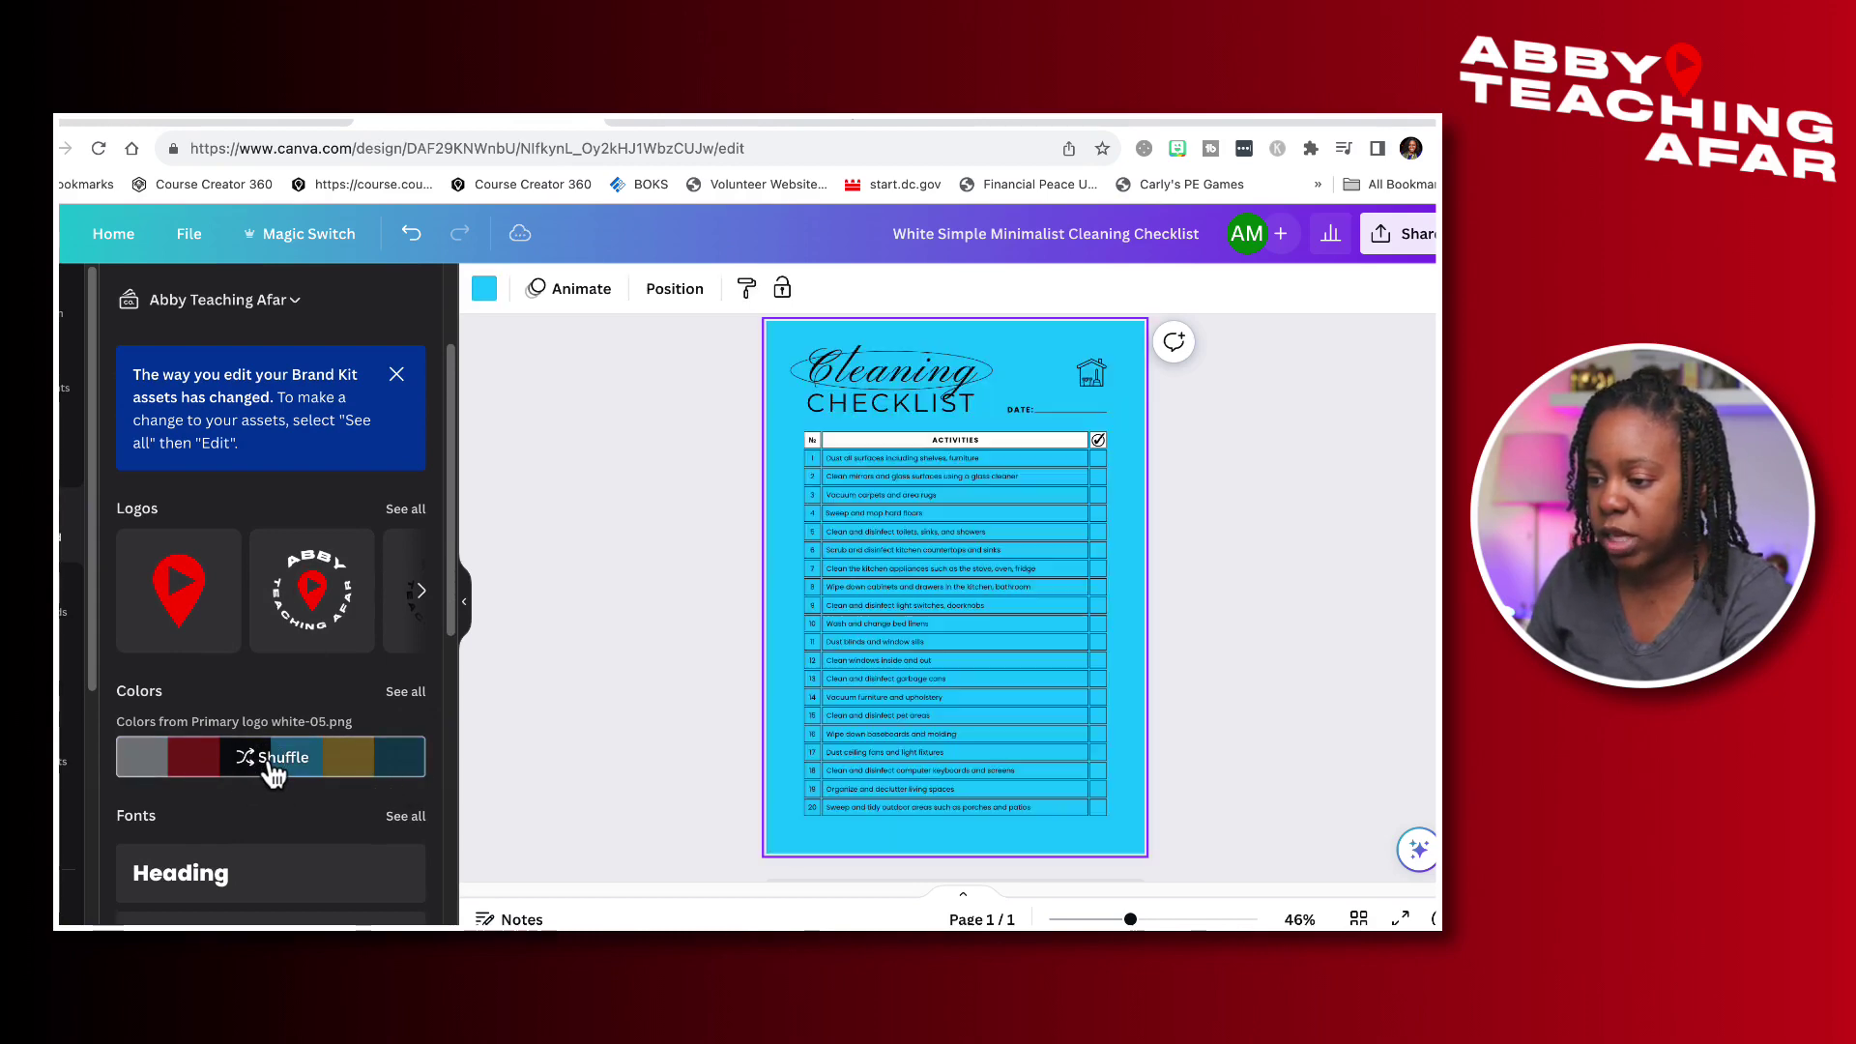
pyautogui.click(273, 768)
pyautogui.click(273, 768)
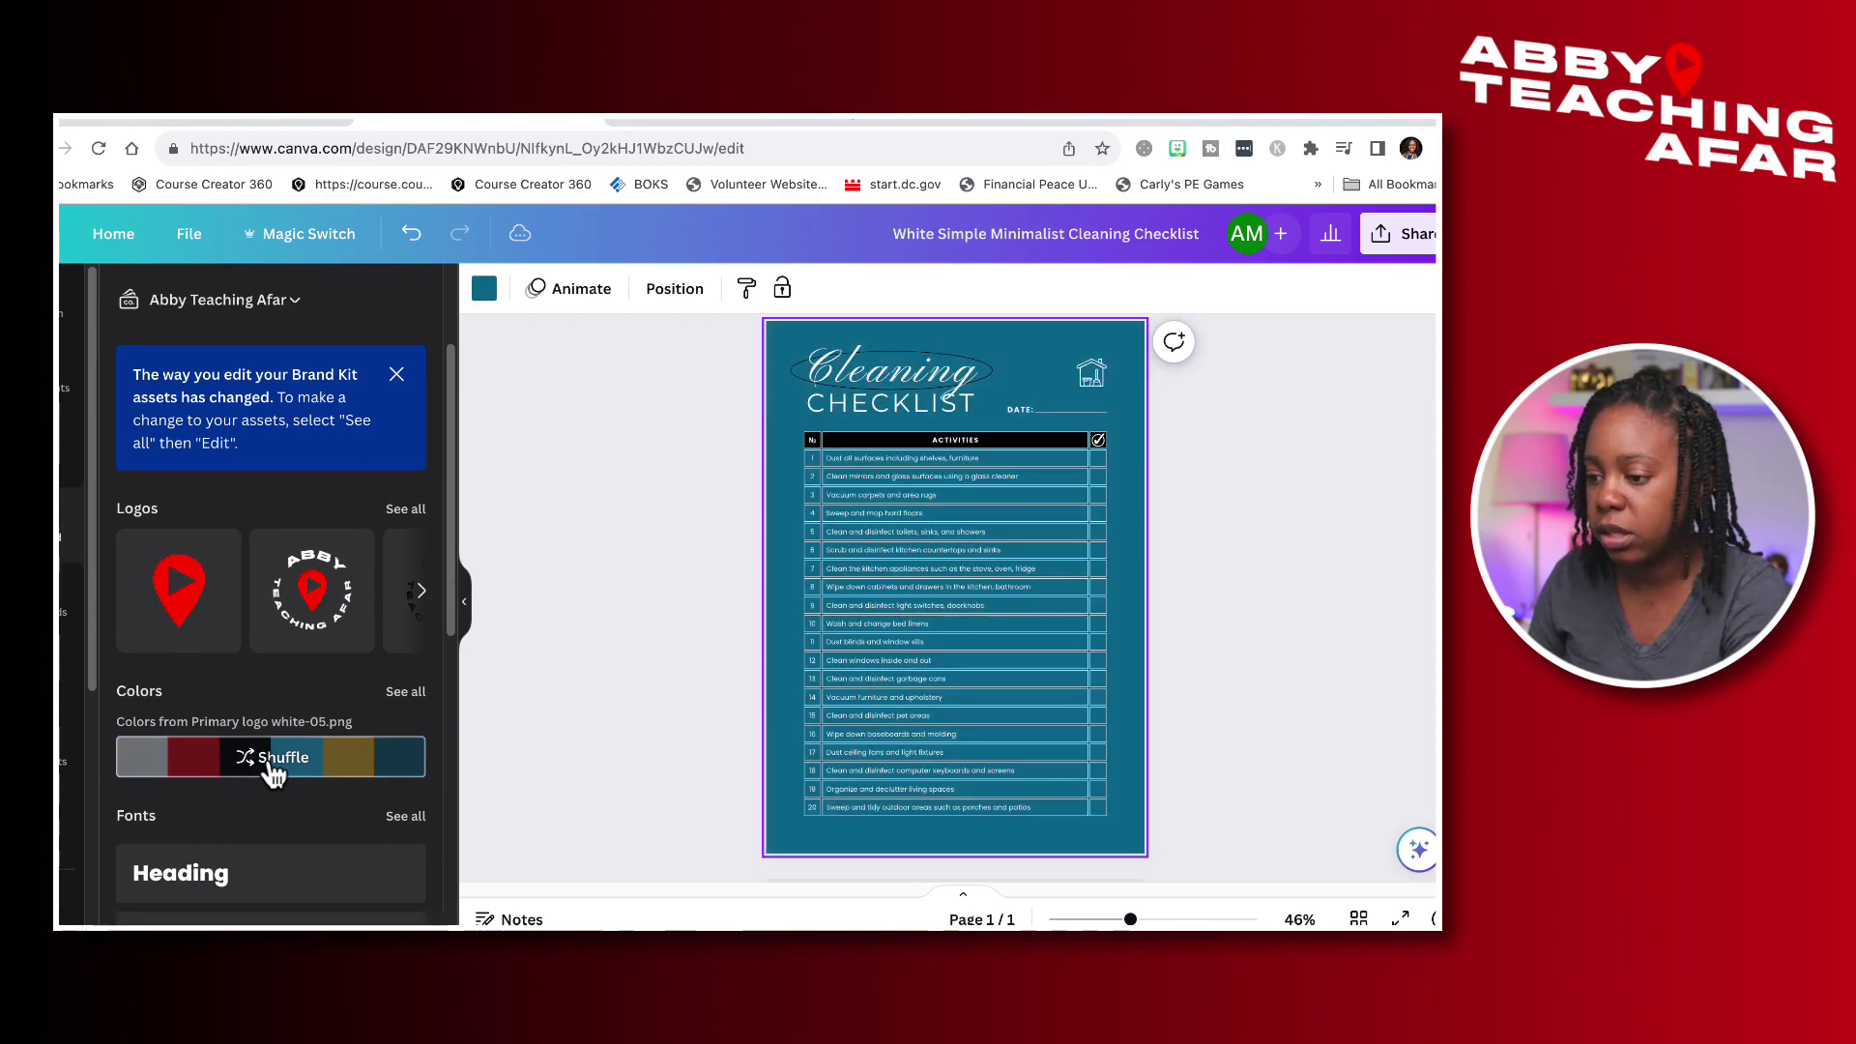
pyautogui.click(273, 768)
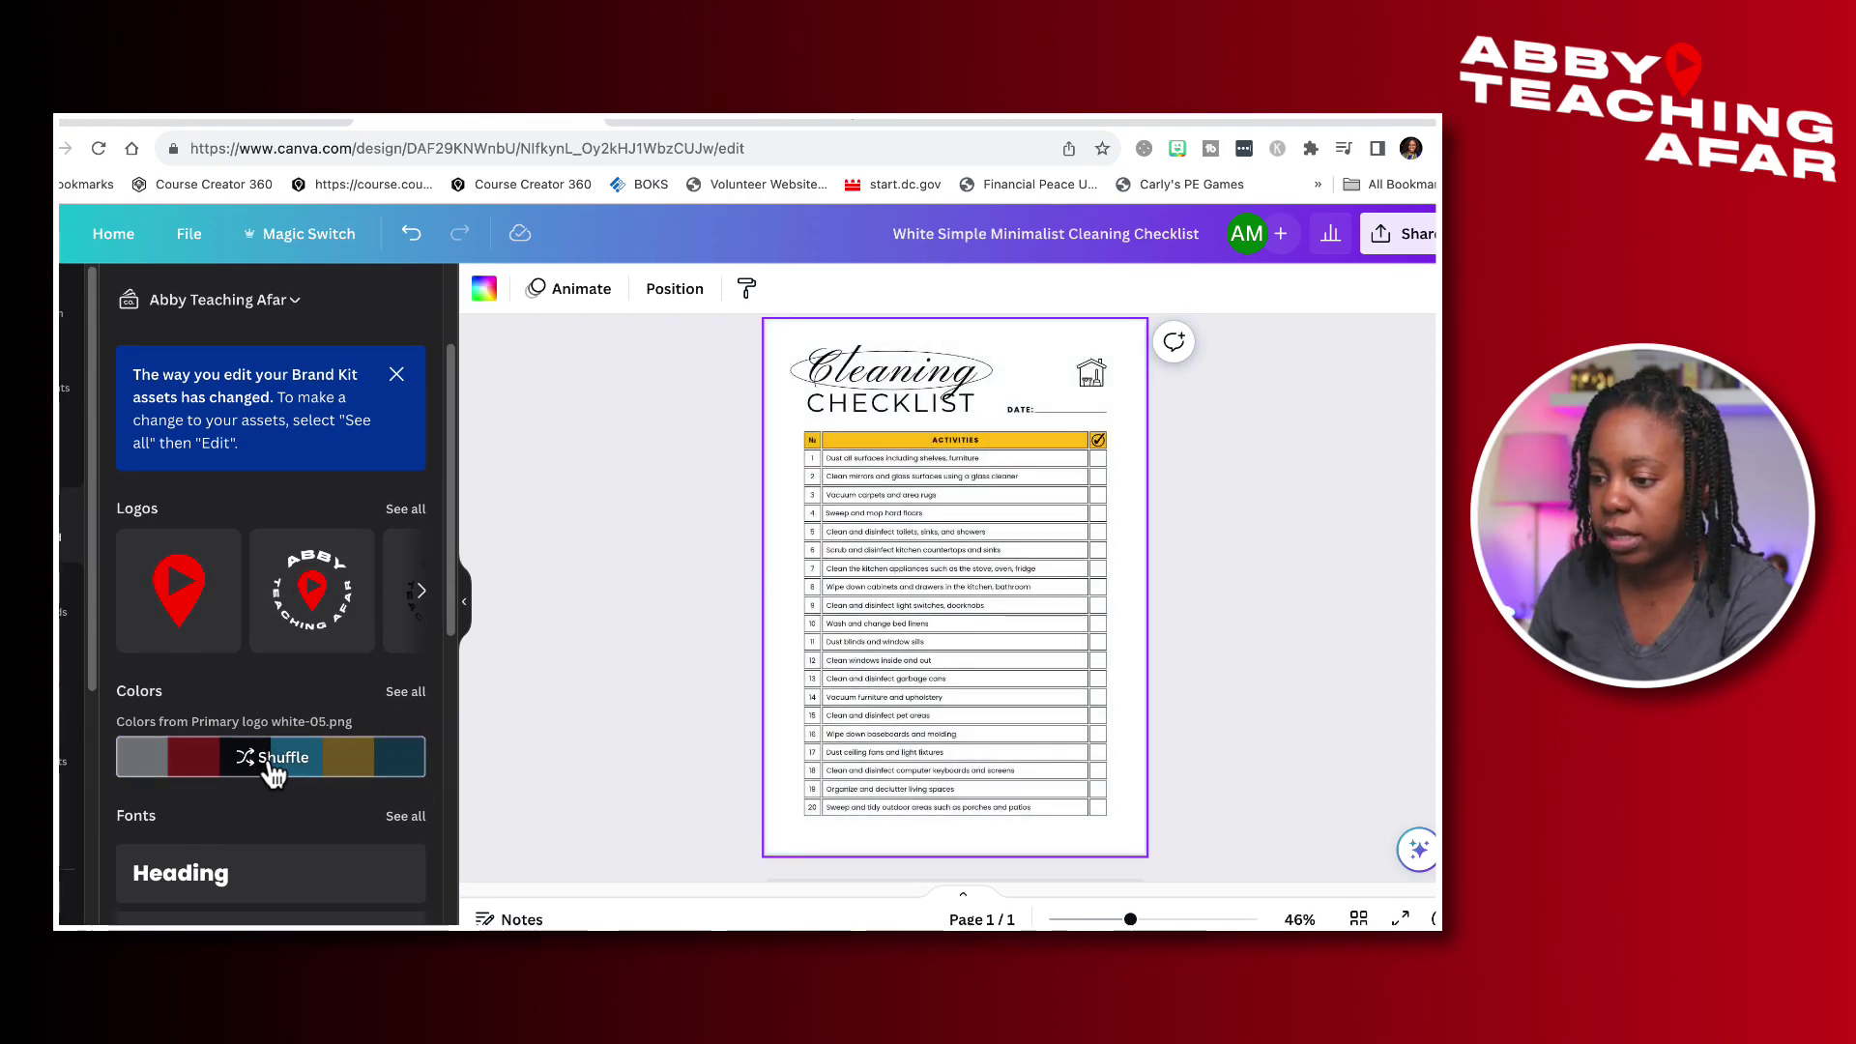
# Delete the house icon from the checklist's top right.
pyautogui.click(1092, 375)
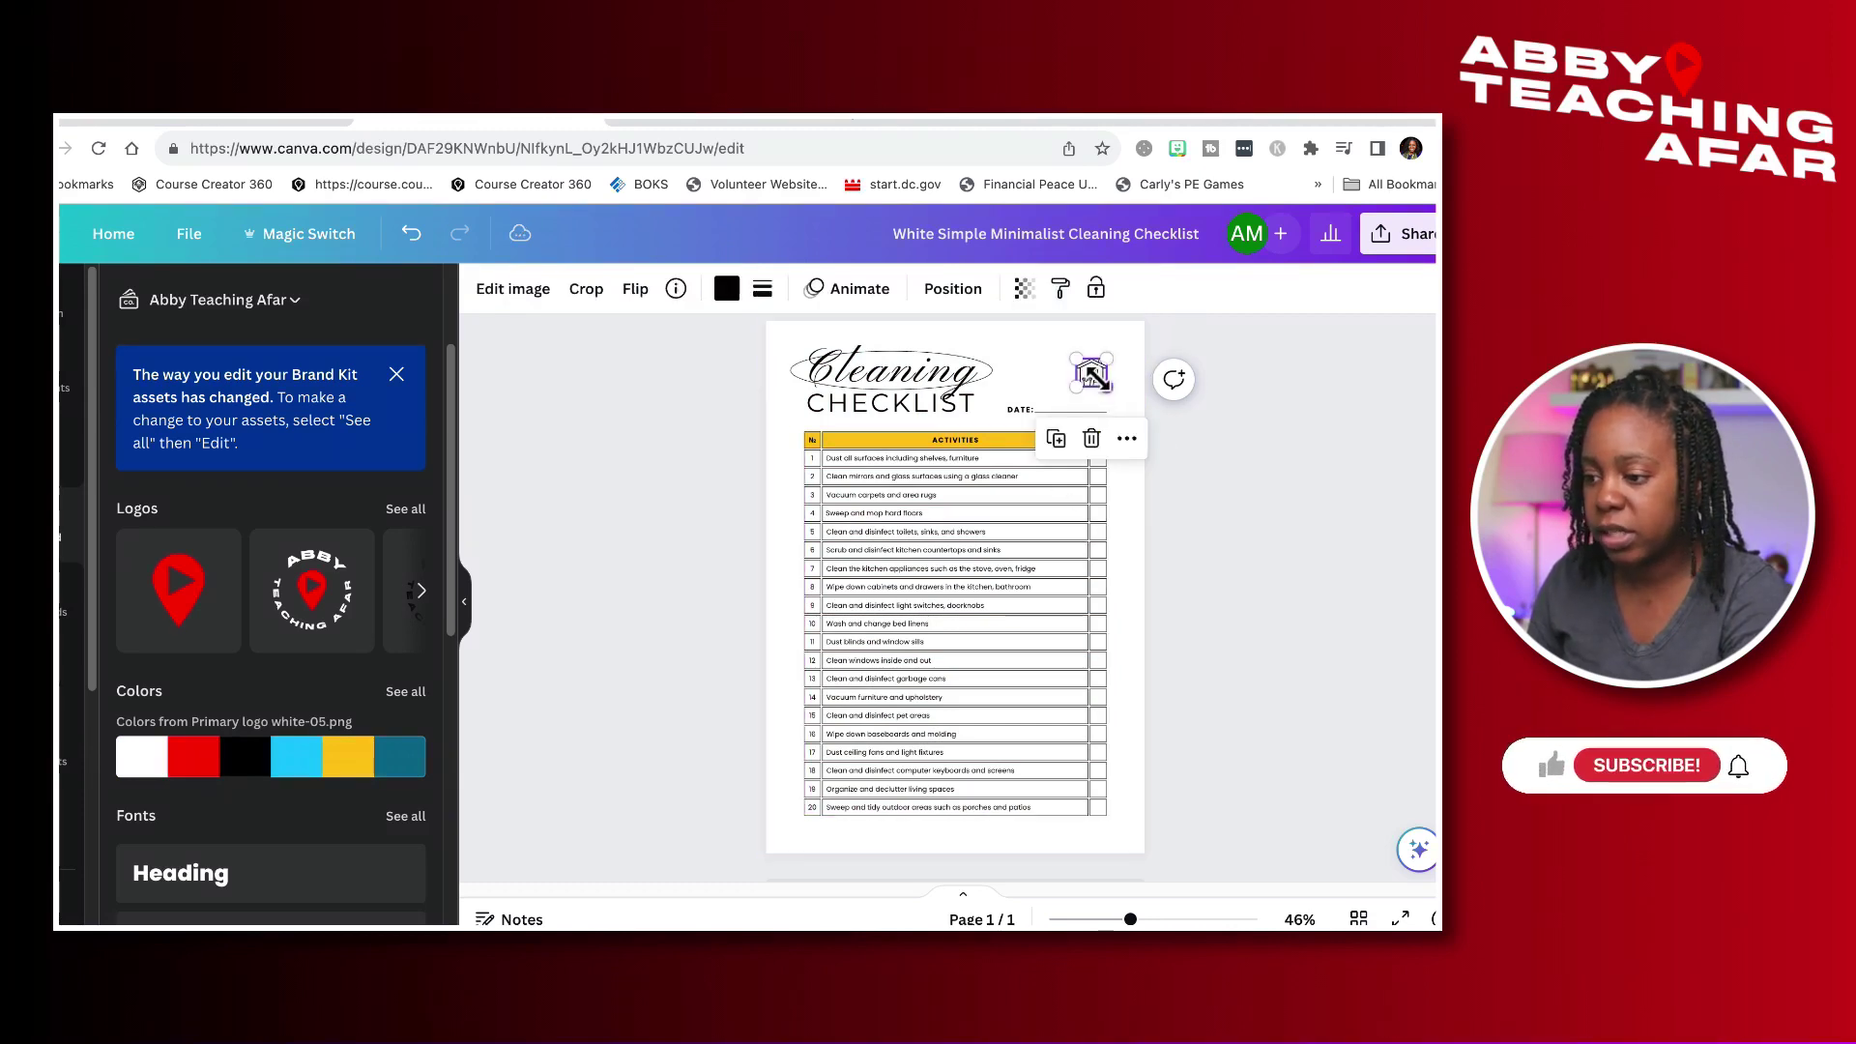
pyautogui.press('Delete')
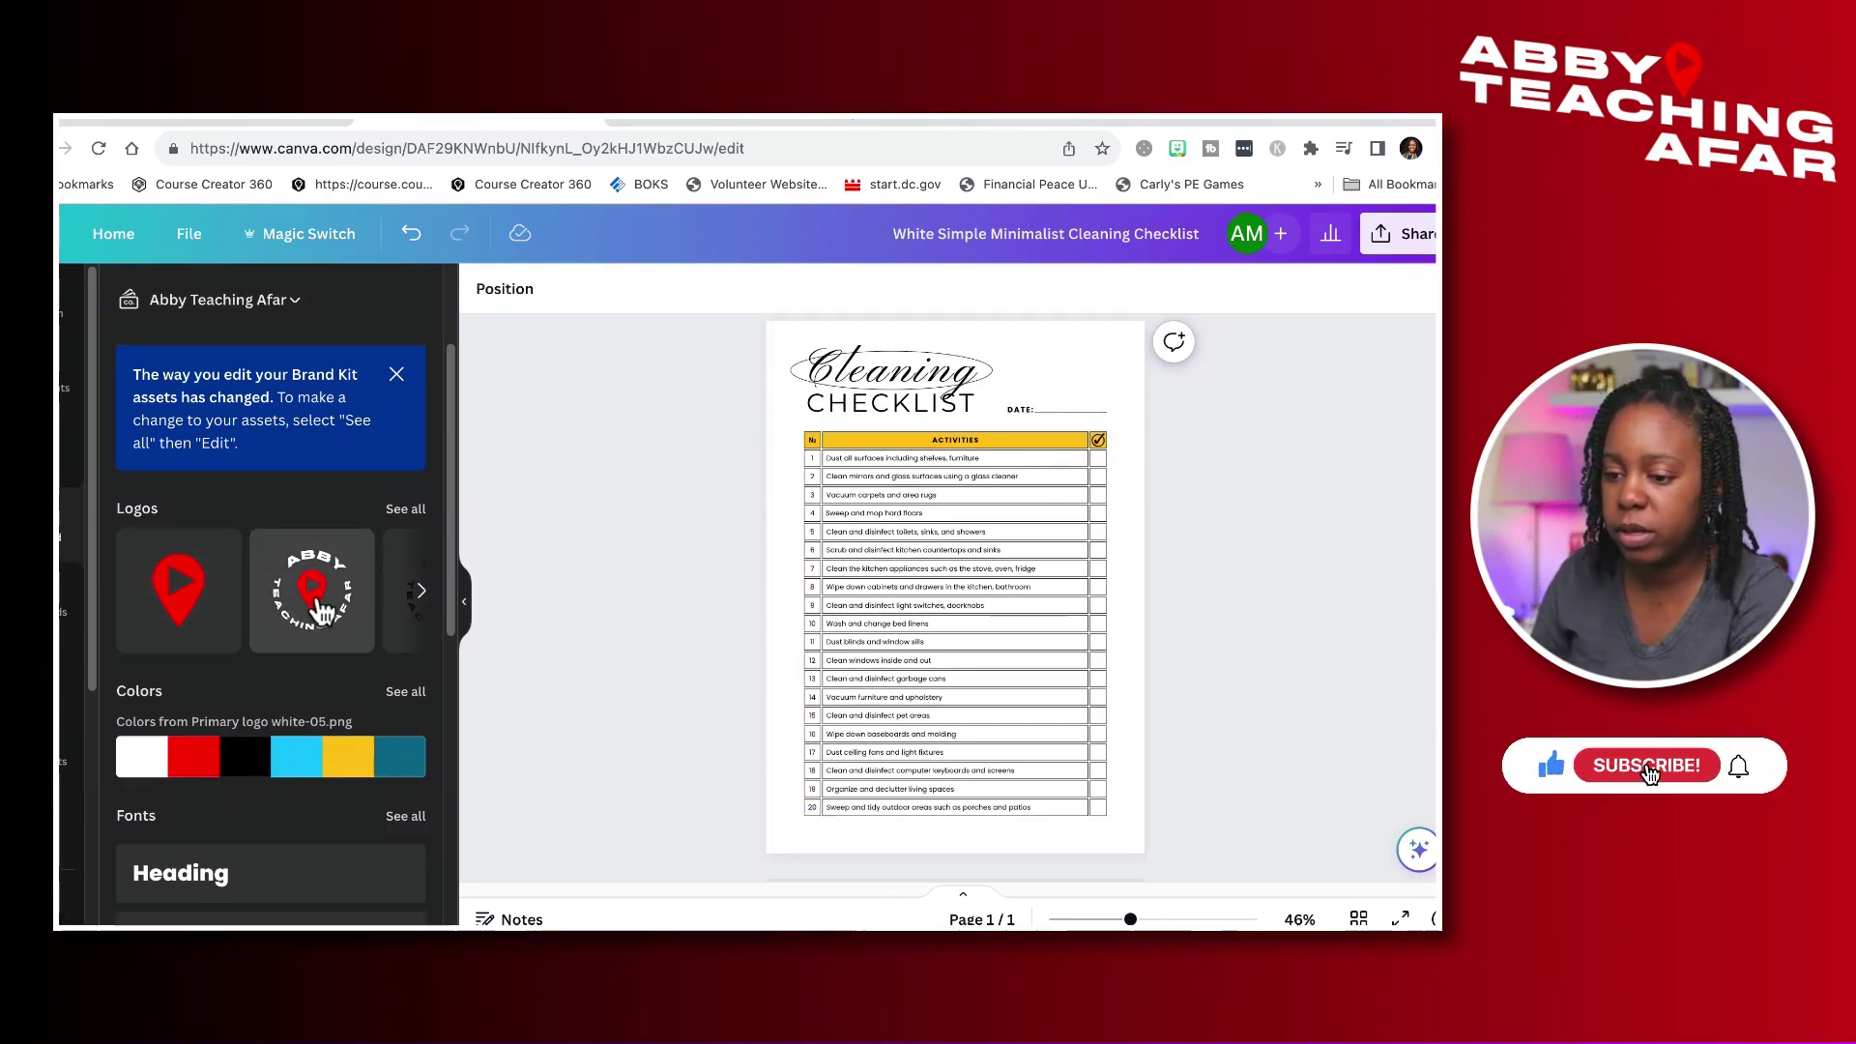
pyautogui.click(422, 591)
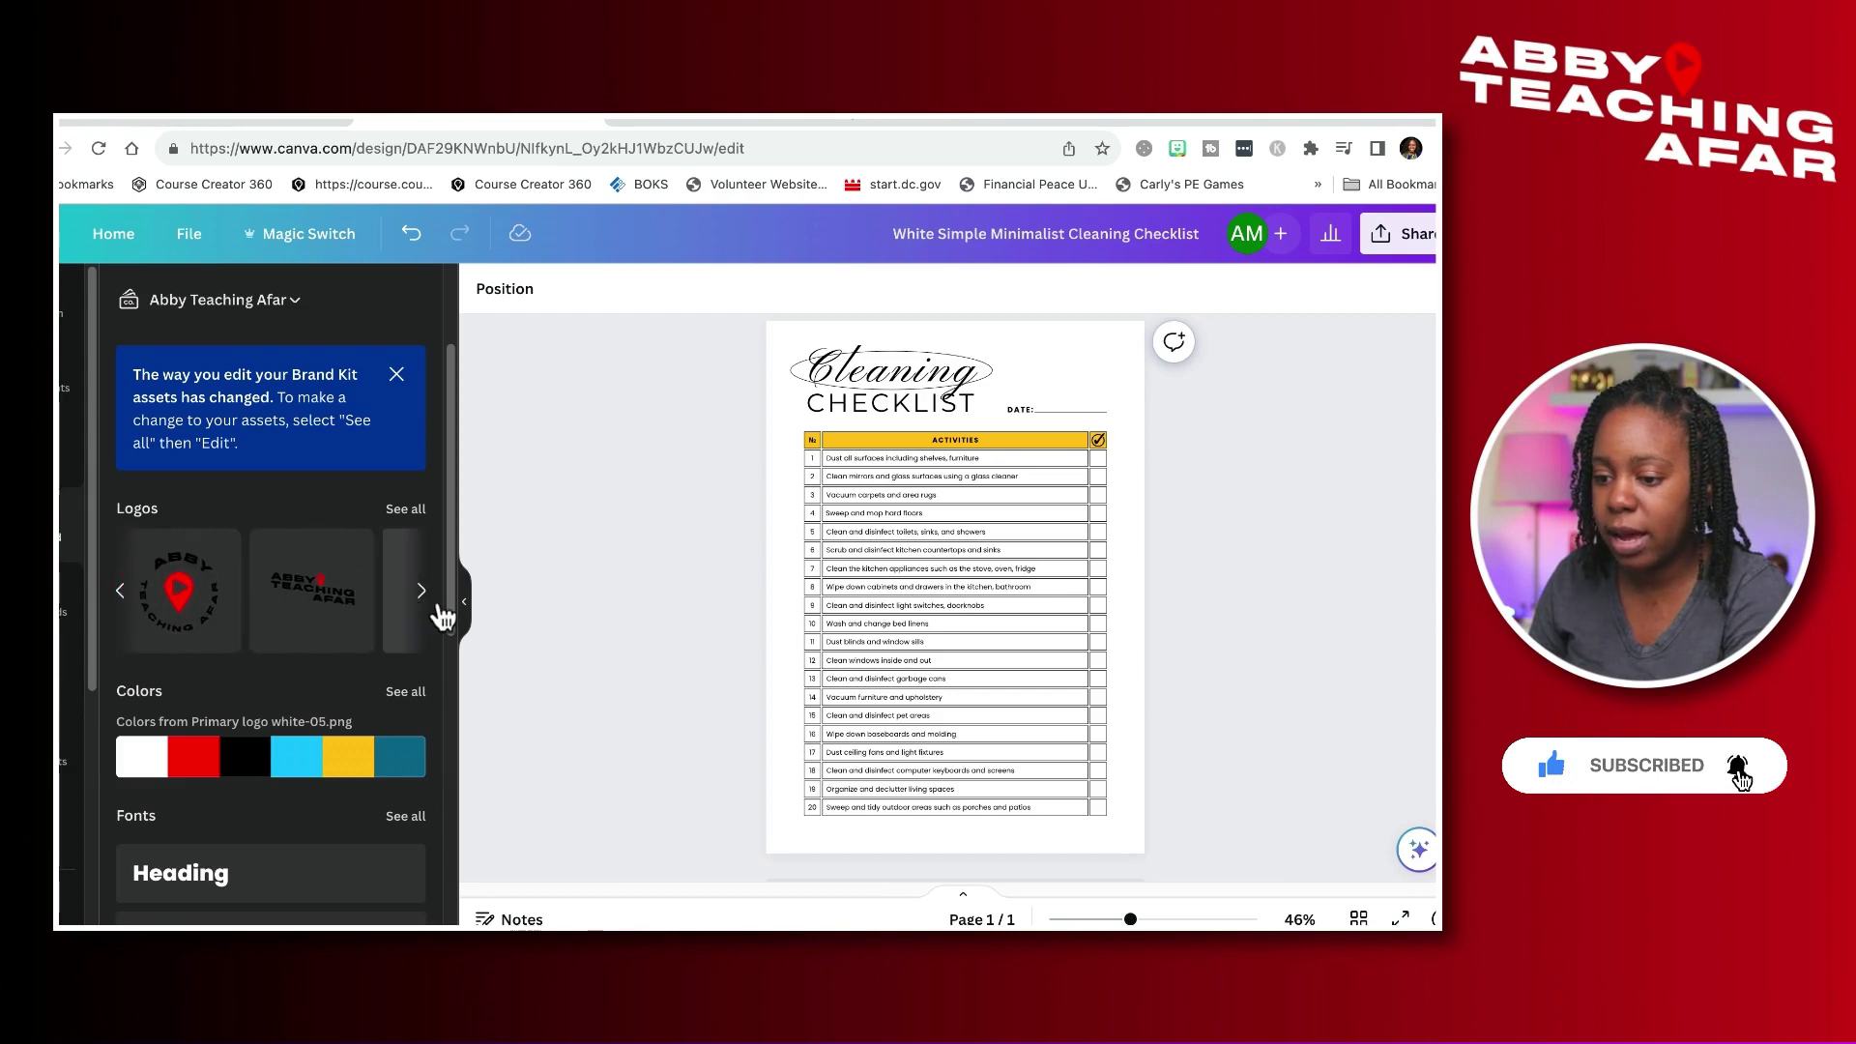
# Add the circular brand logo, shrunk, beside the title where the house icon was.
pyautogui.click(222, 613)
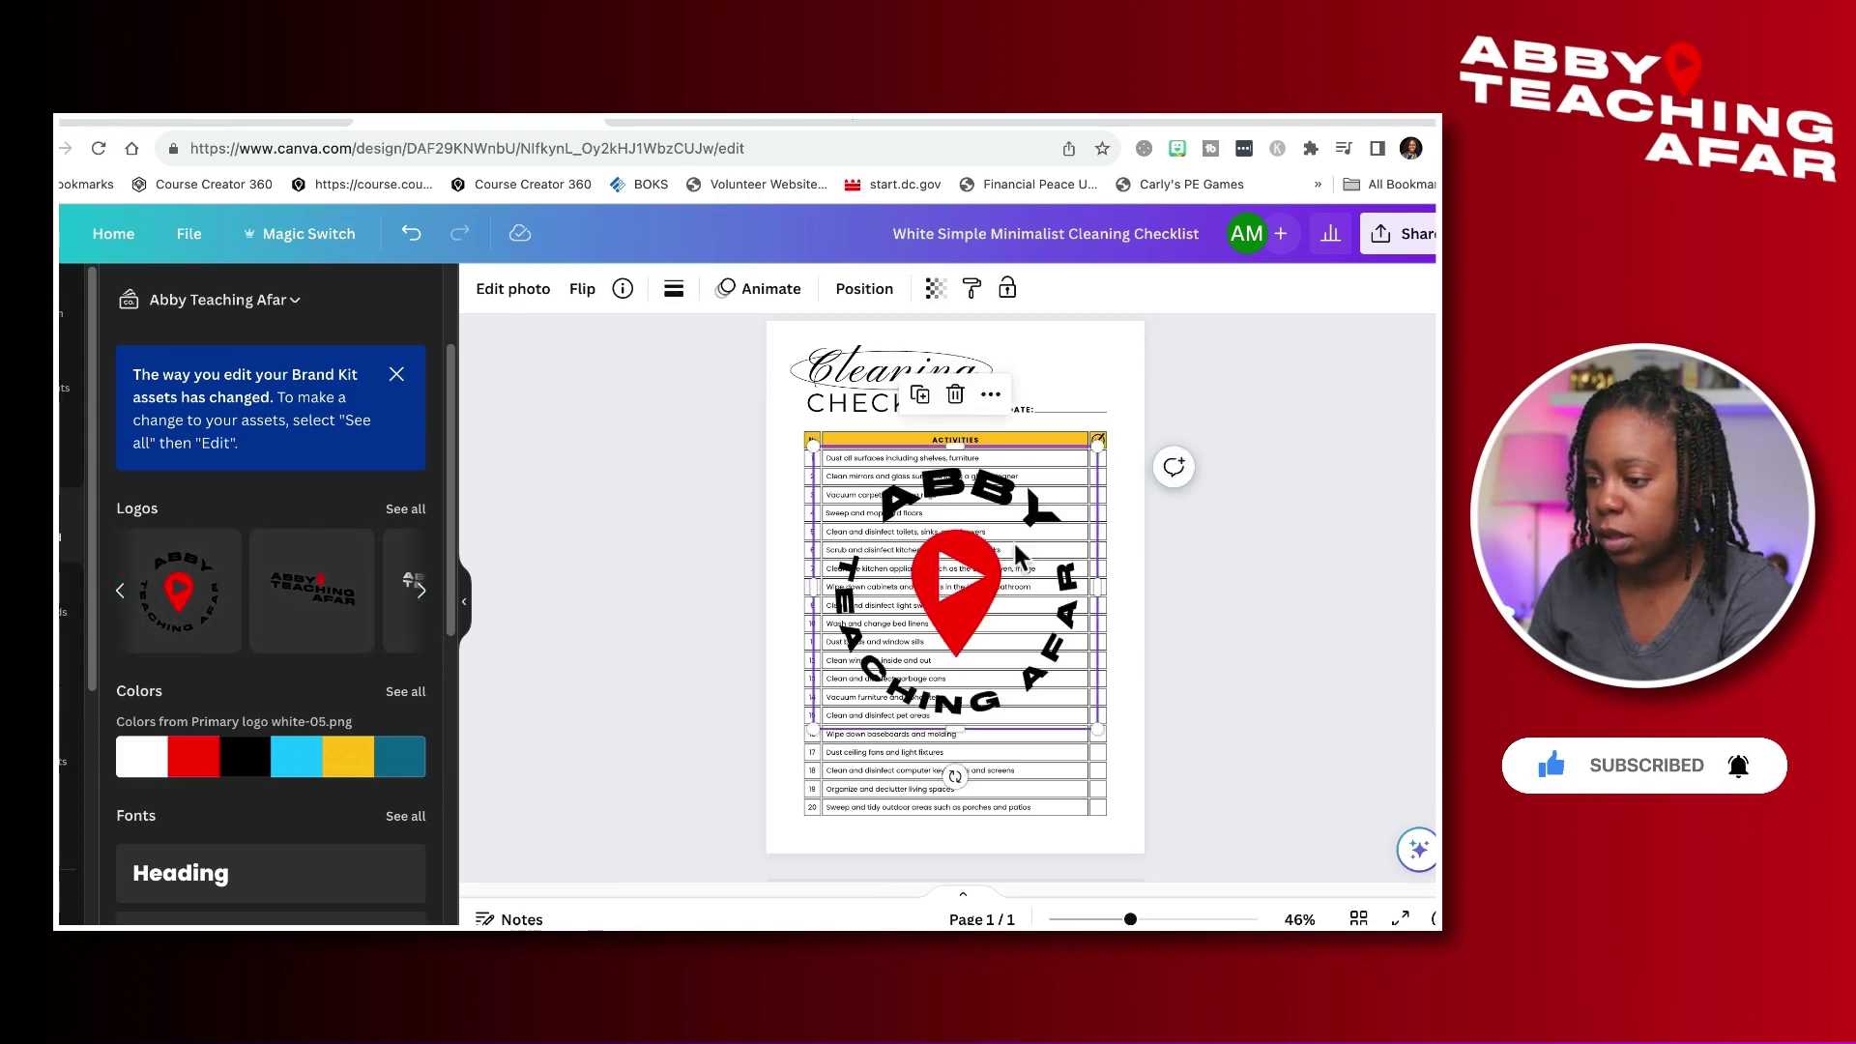
pyautogui.moveTo(1093, 447); pyautogui.dragTo(1095, 367)
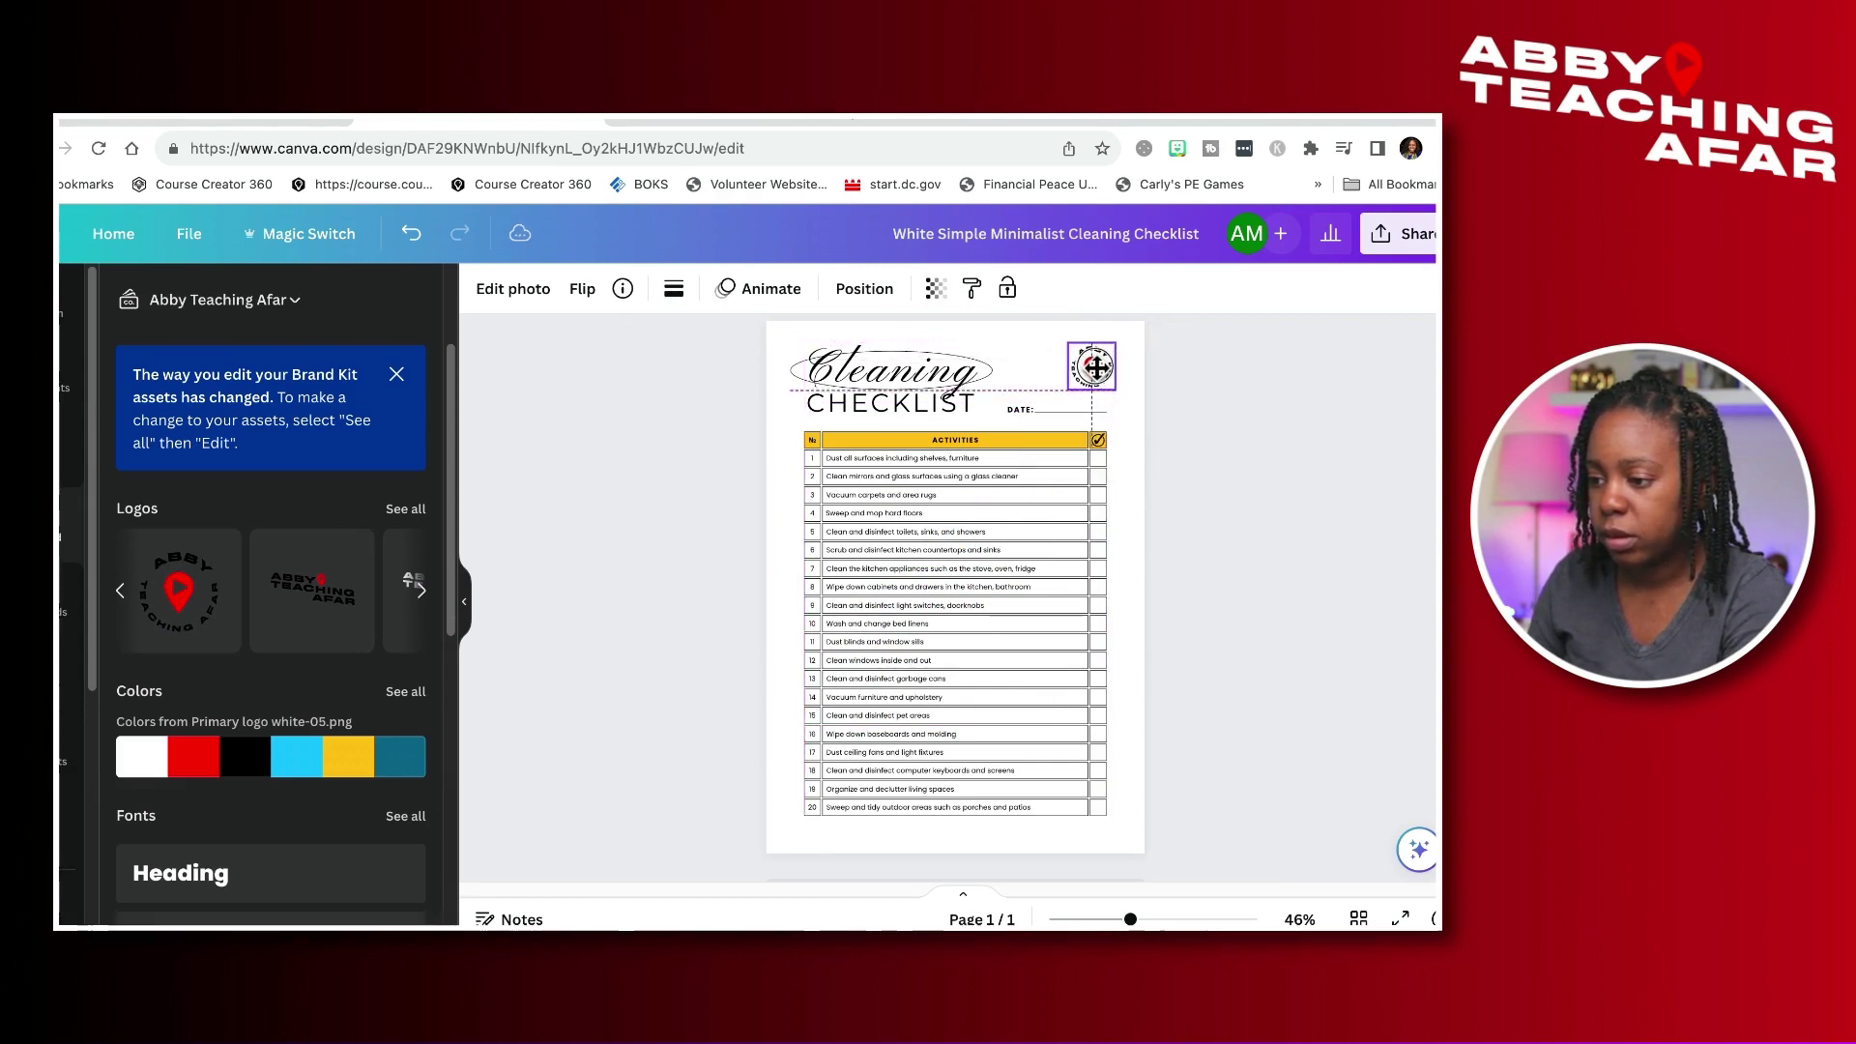
pyautogui.click(733, 435)
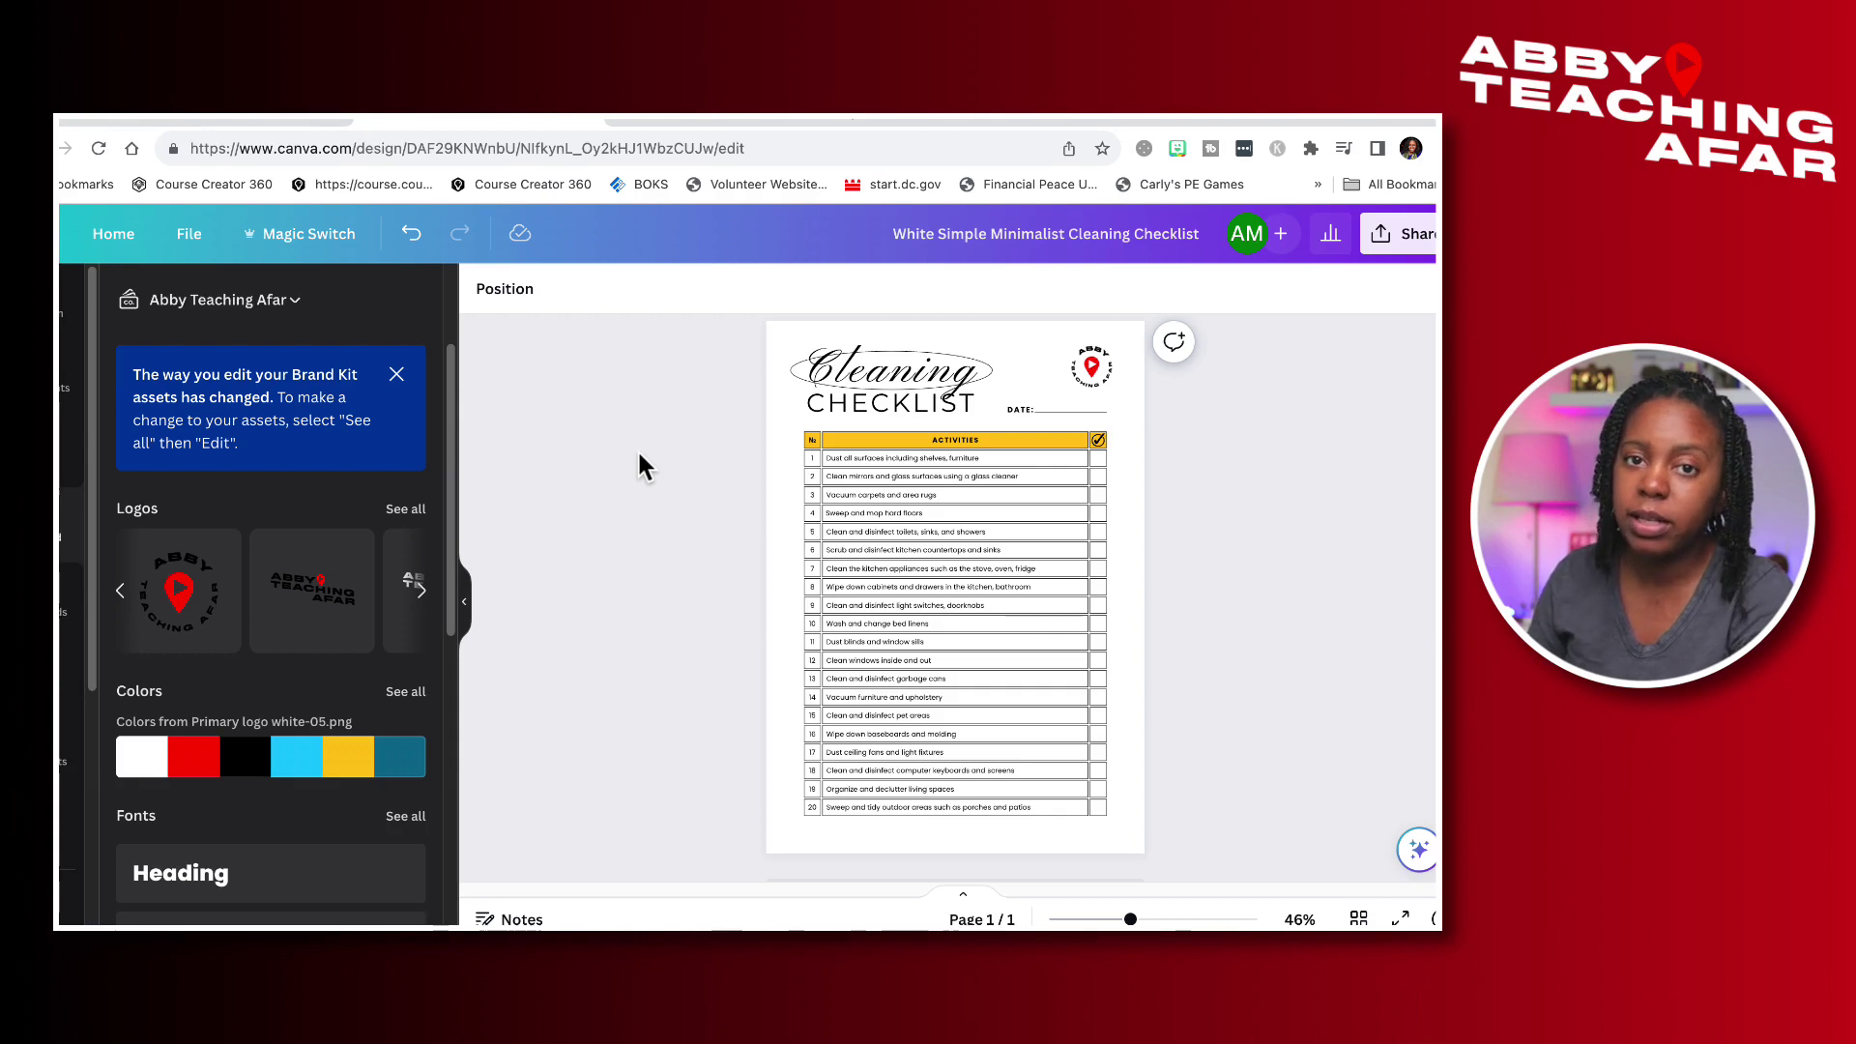
# In the ATA Repurposing Checklist design, insert a blank third page after page 2.
pyautogui.click(708, 123)
pyautogui.scroll(-1, 1064, 483)
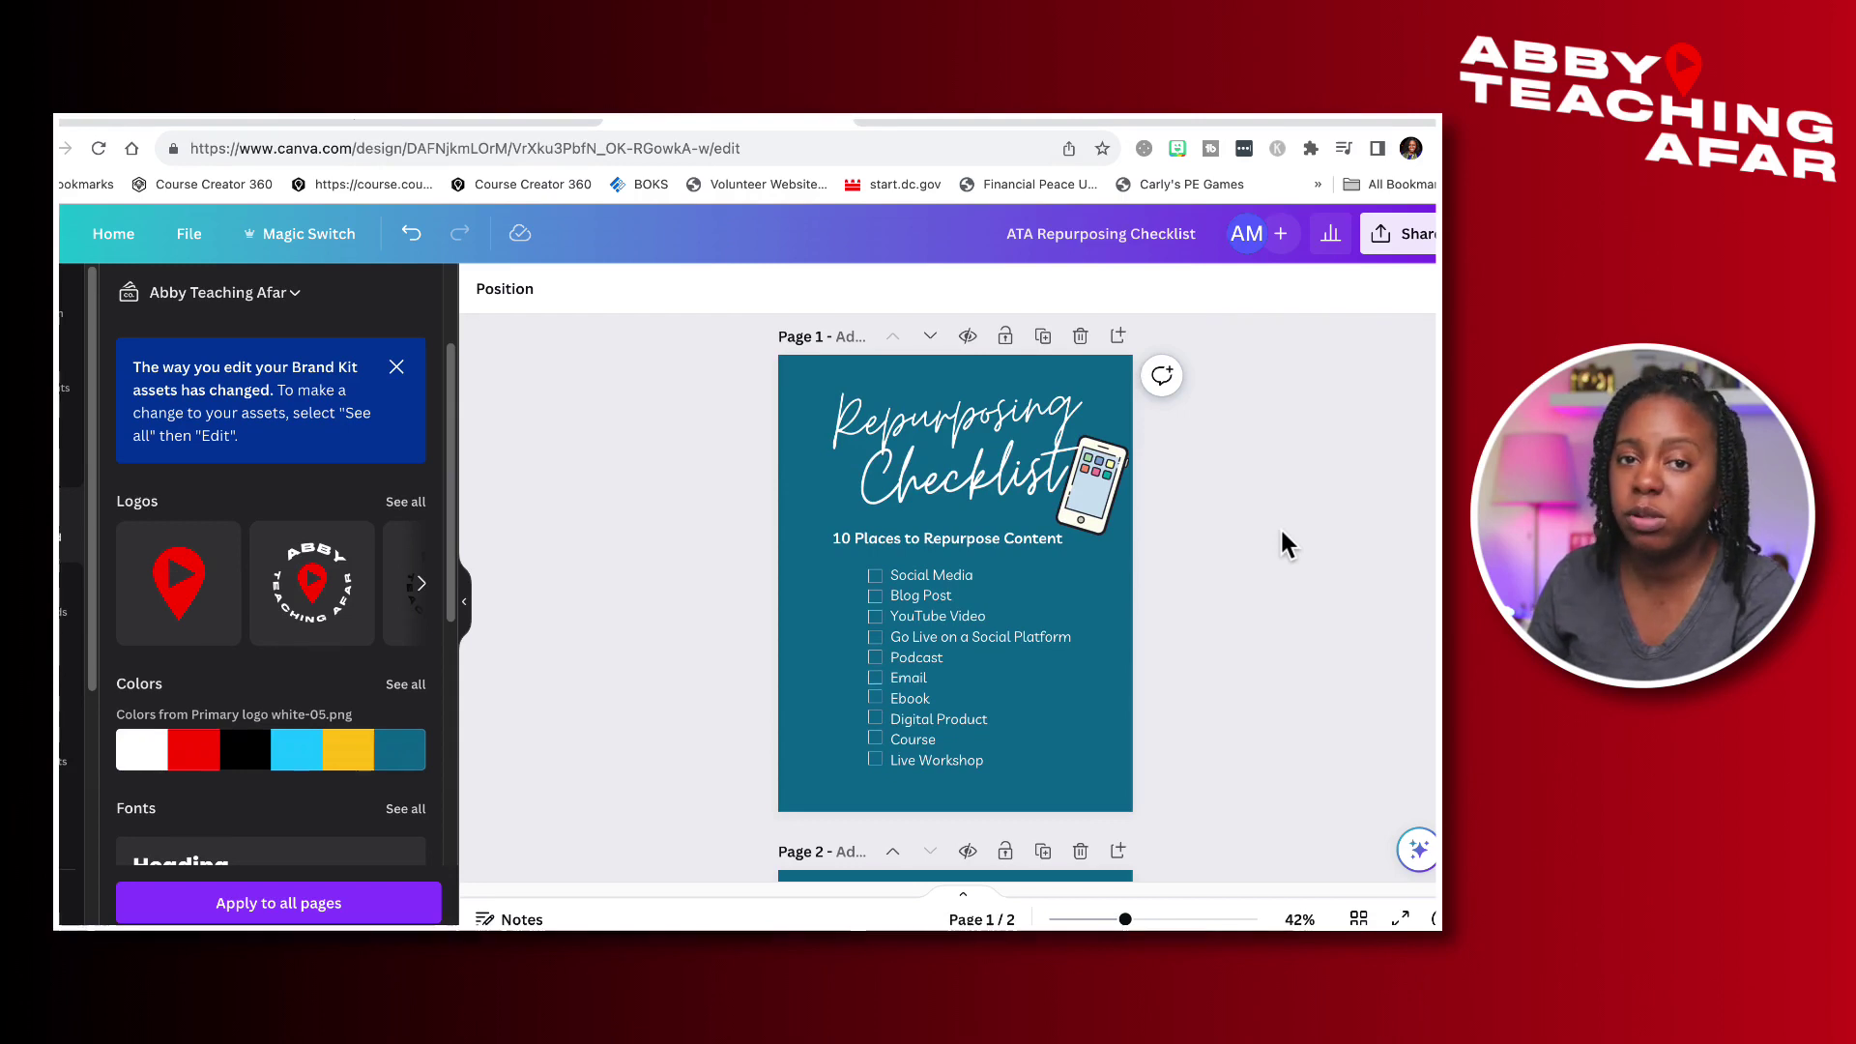
pyautogui.scroll(-5, 1259, 555)
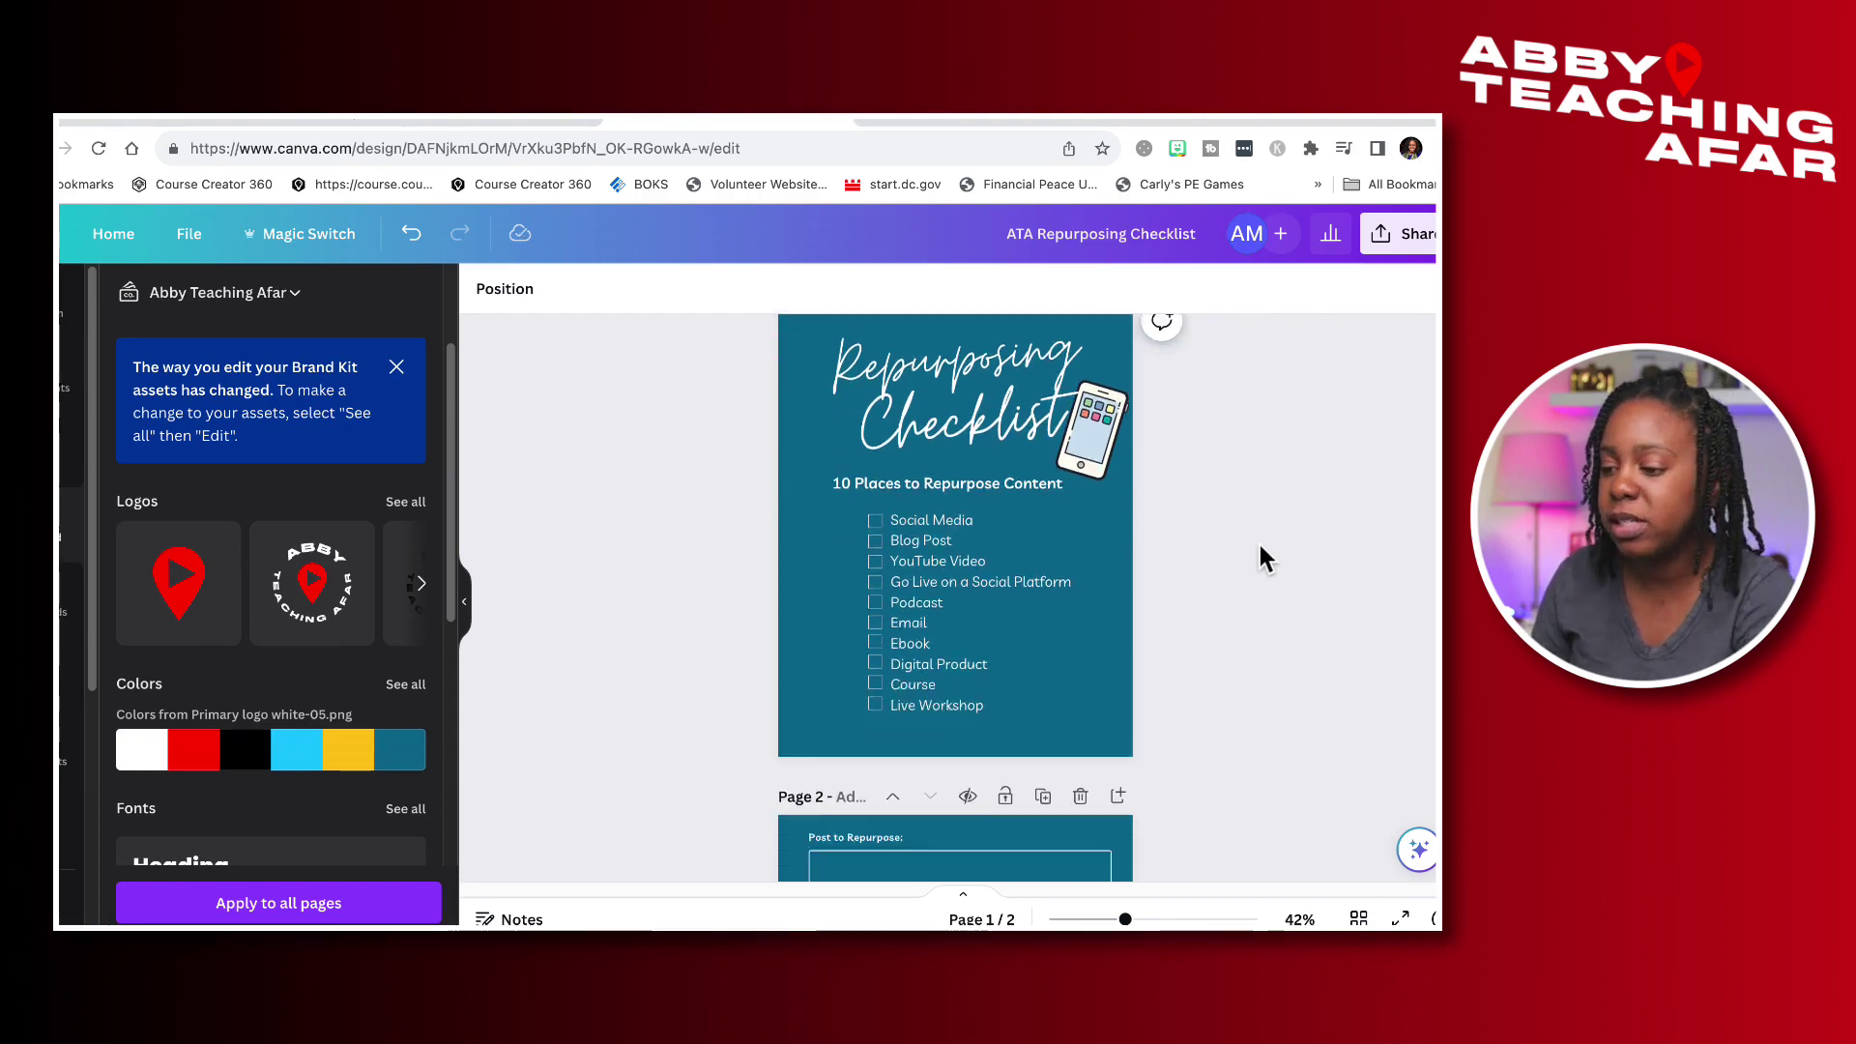
pyautogui.scroll(4, 1259, 554)
pyautogui.scroll(-10, 1251, 579)
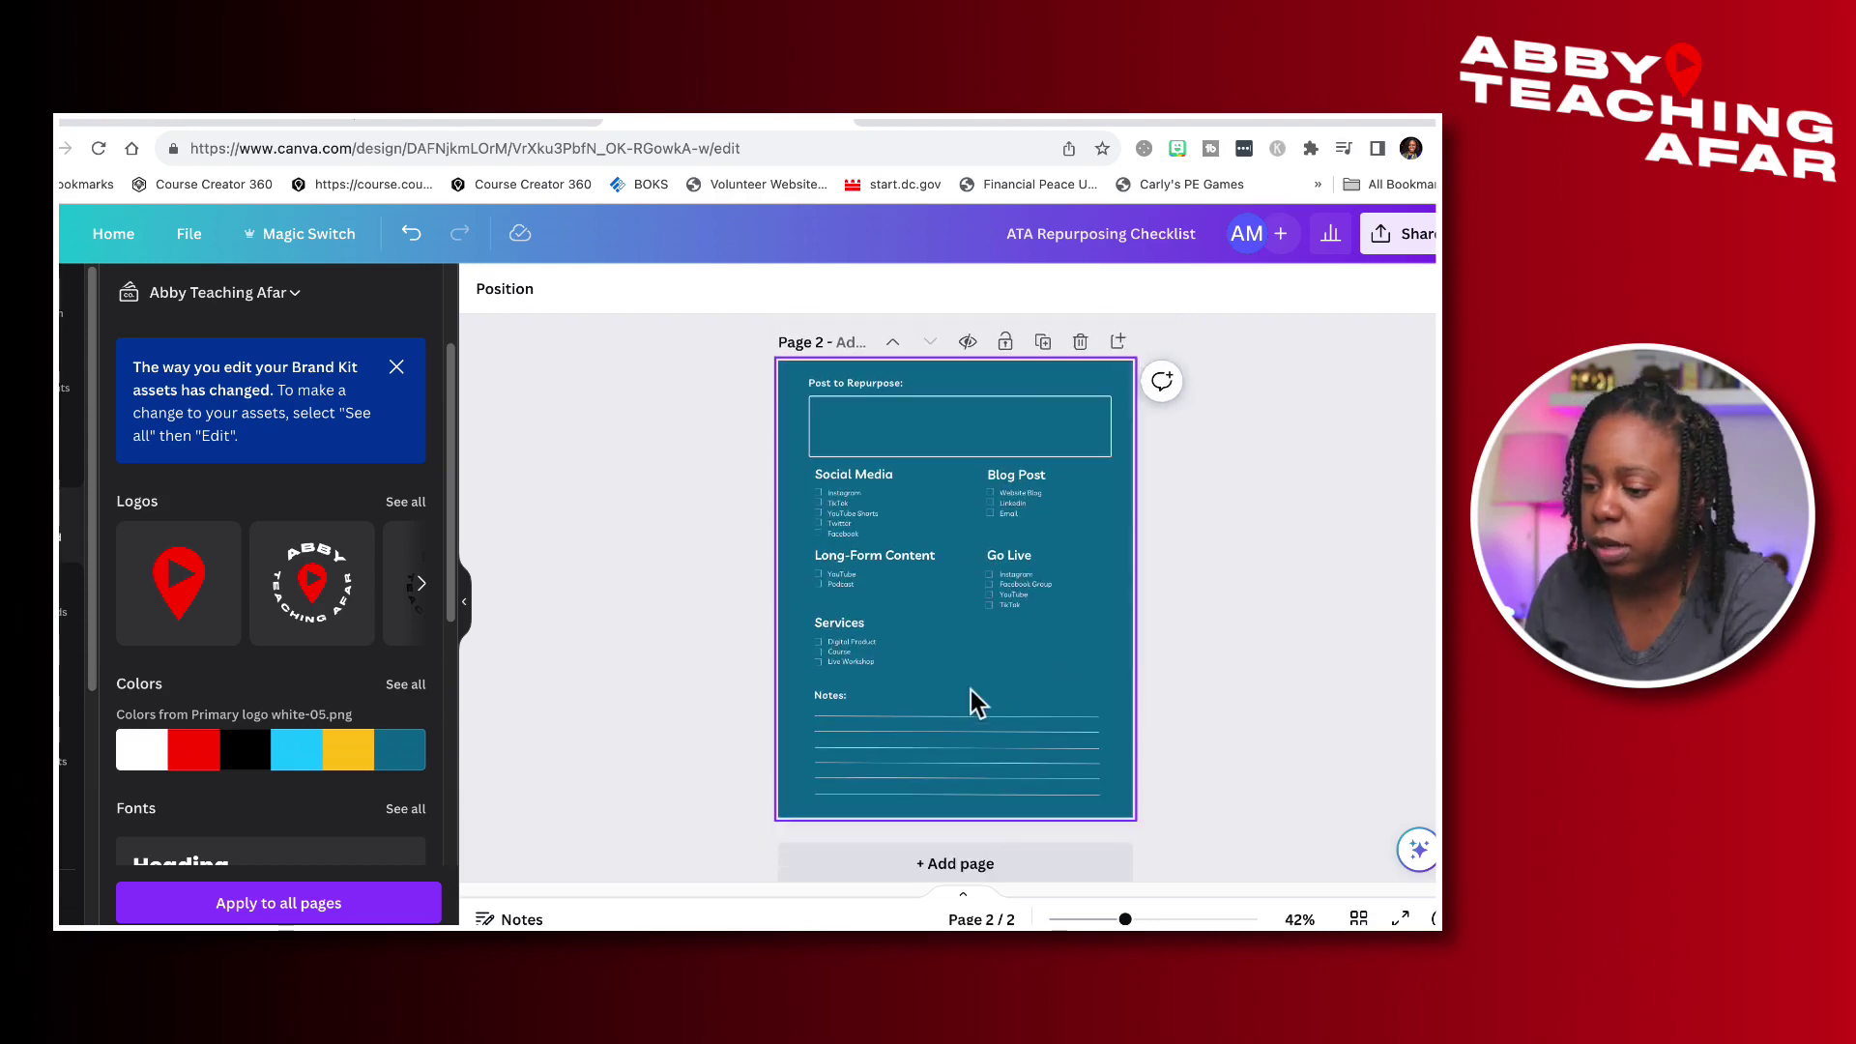
pyautogui.scroll(2, 1311, 595)
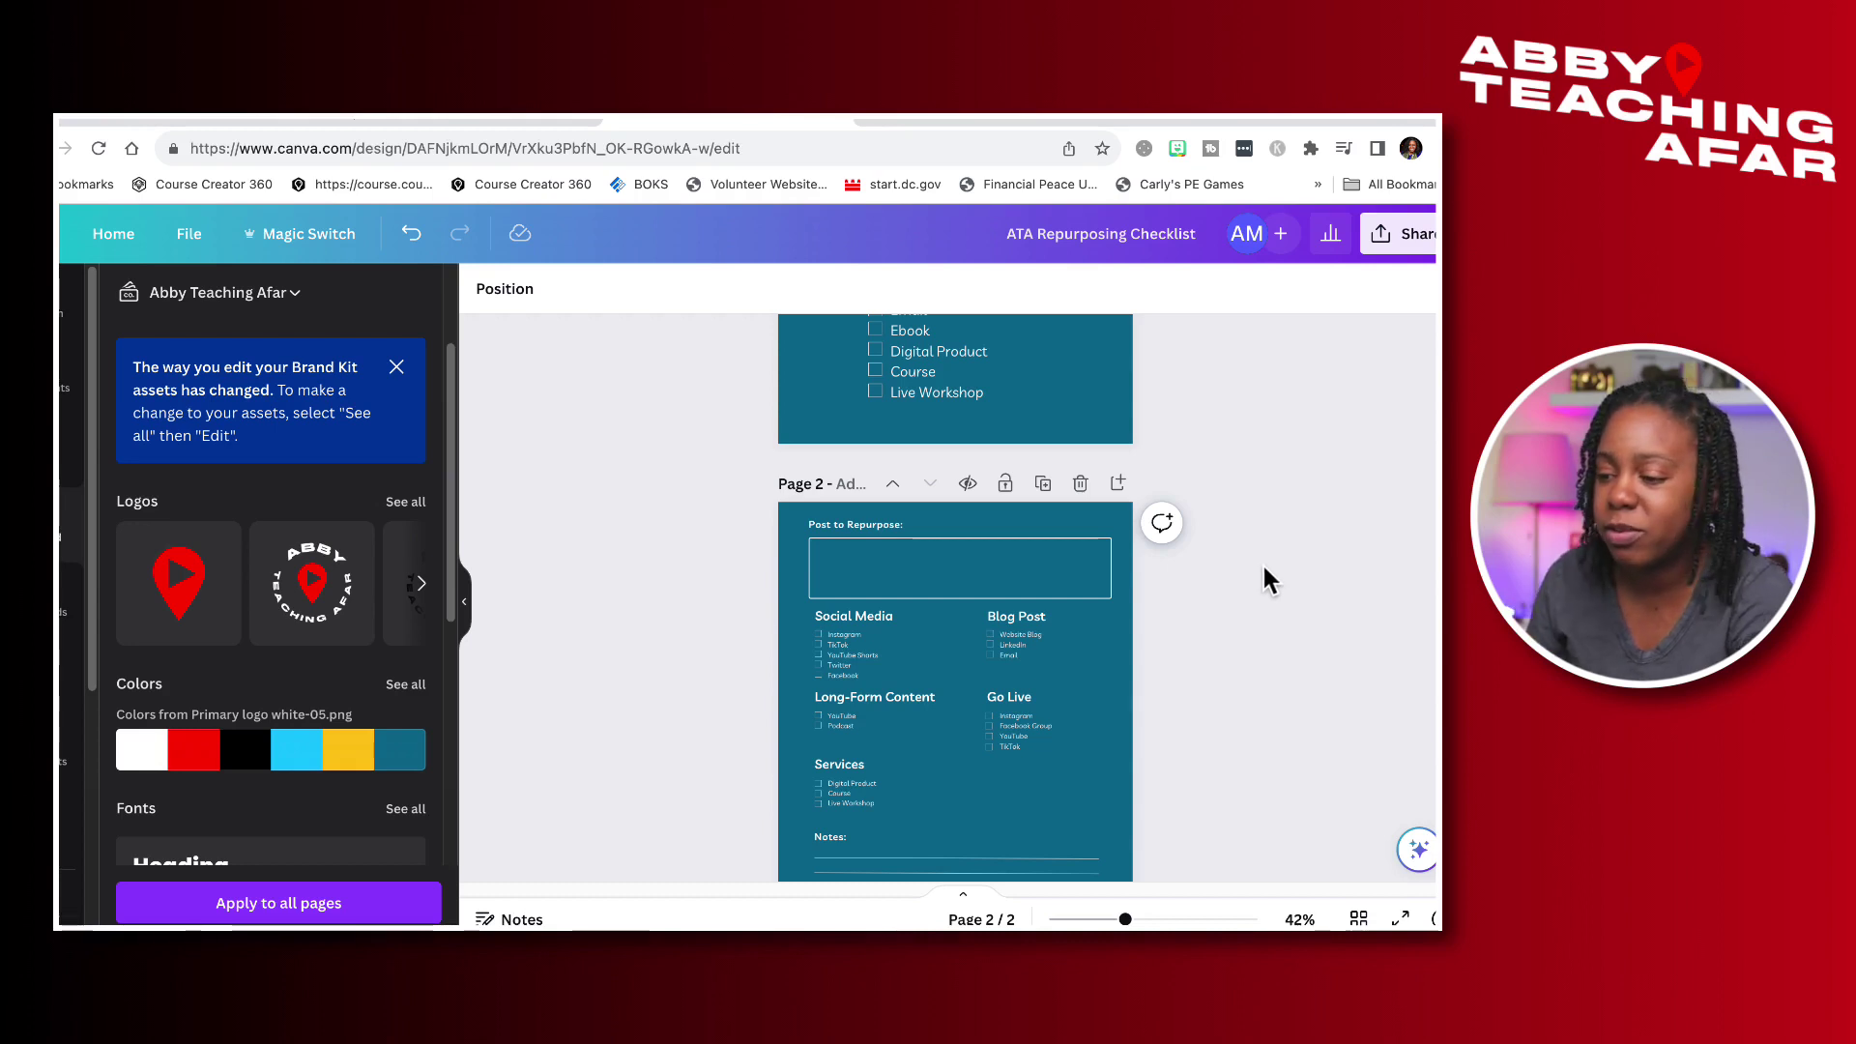
pyautogui.scroll(5, 1266, 570)
pyautogui.scroll(-8, 1307, 570)
pyautogui.scroll(1, 1276, 522)
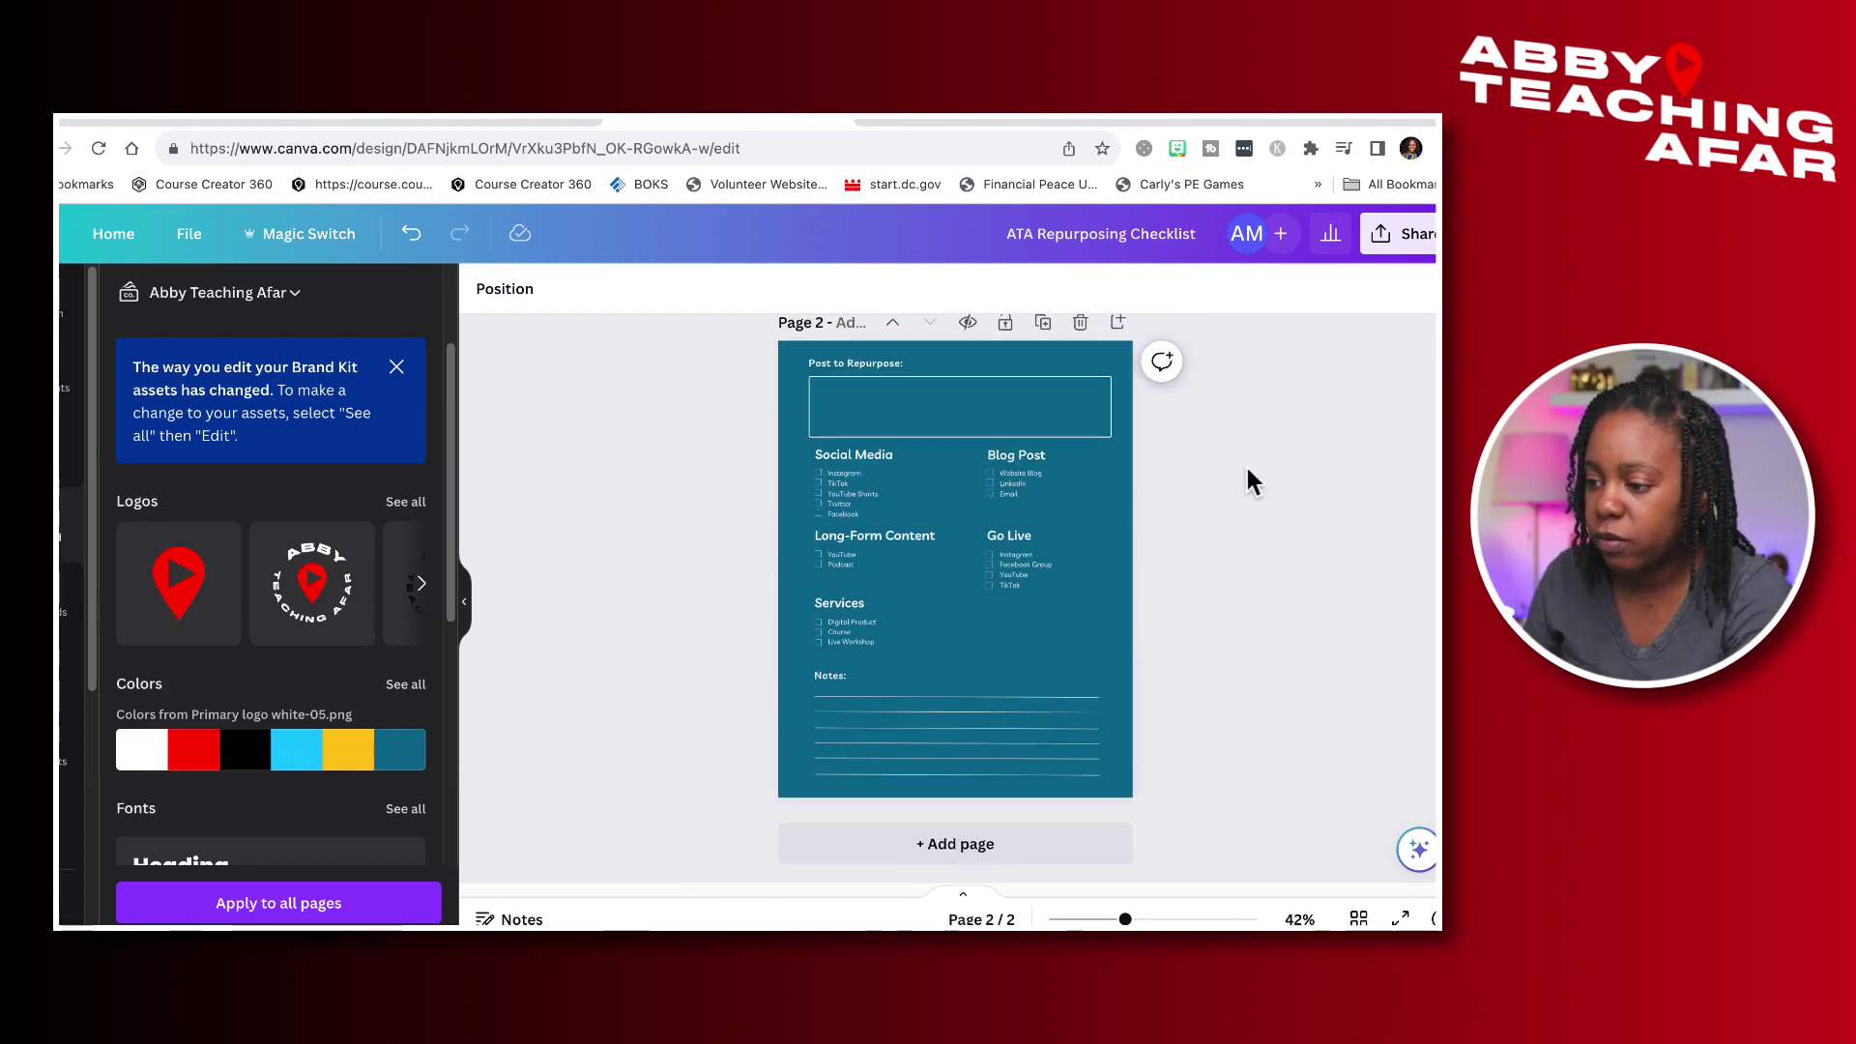
pyautogui.click(1119, 342)
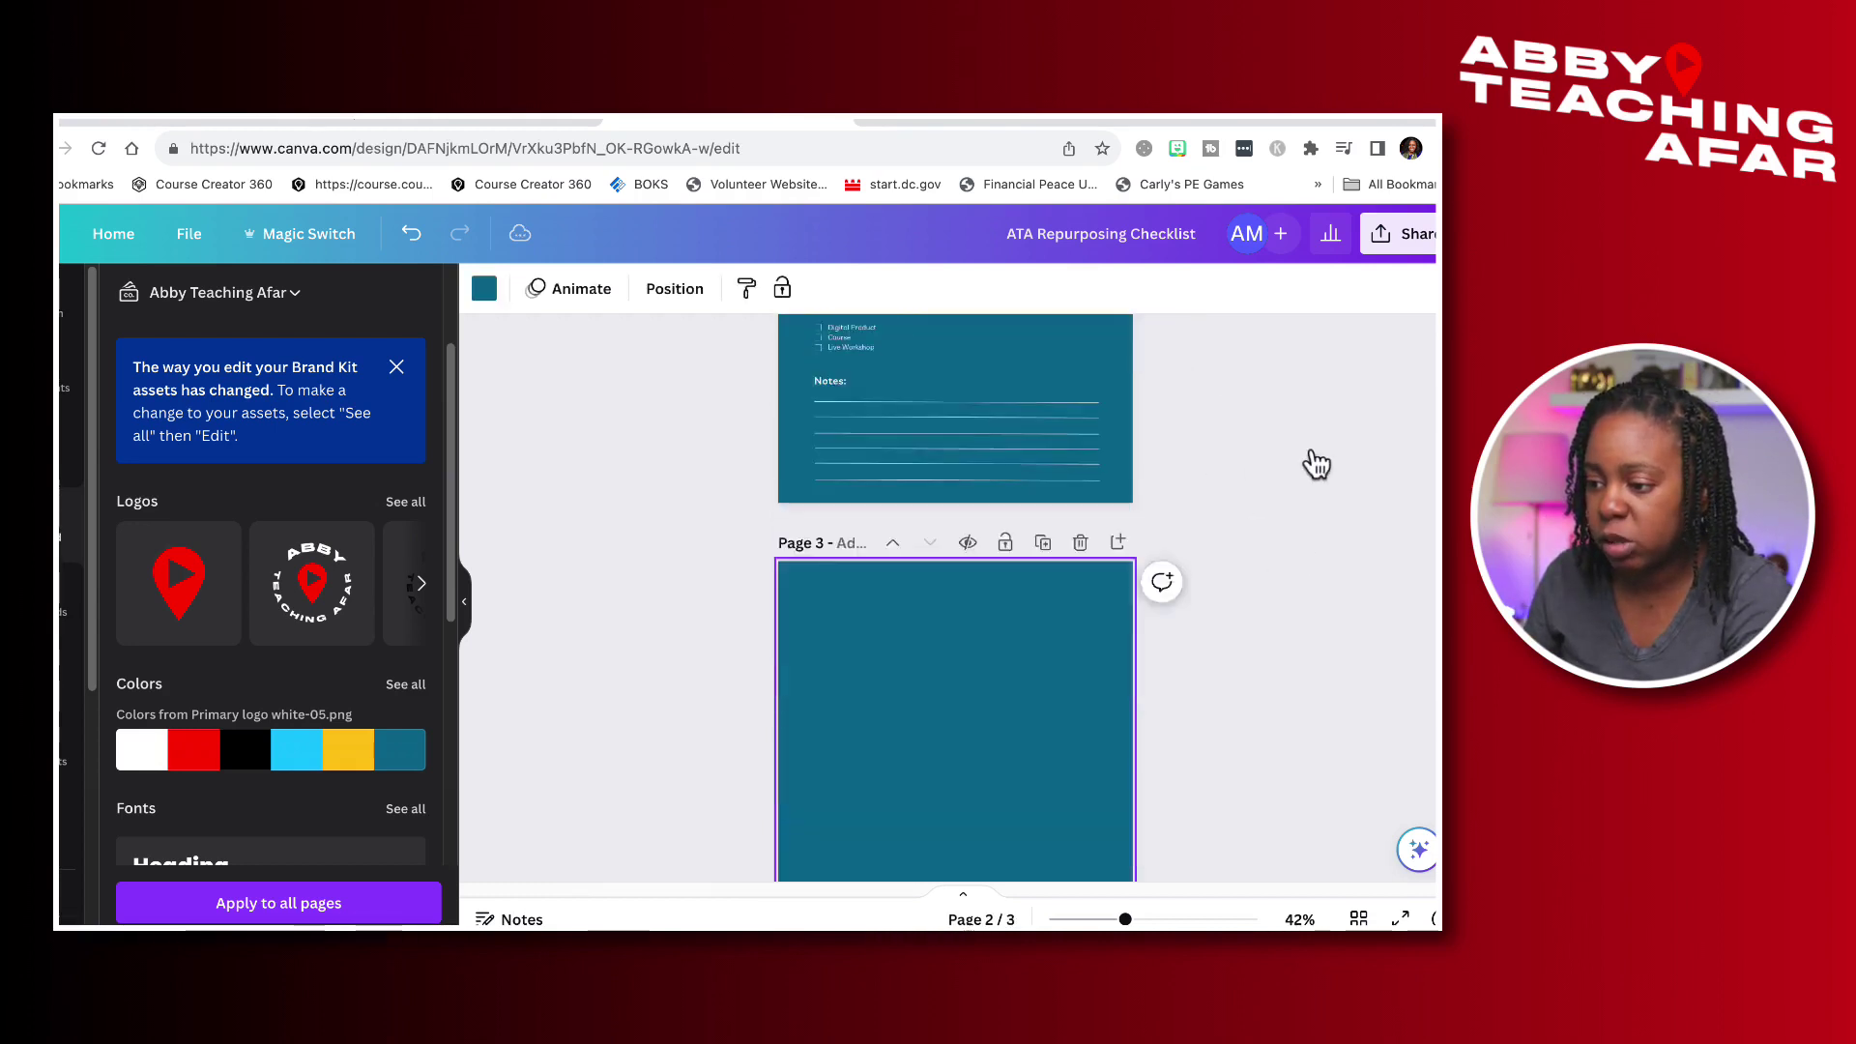
# Place the second Brand Kit headshot photo, shrunk, in page 3's bottom-right corner.
pyautogui.click(62, 319)
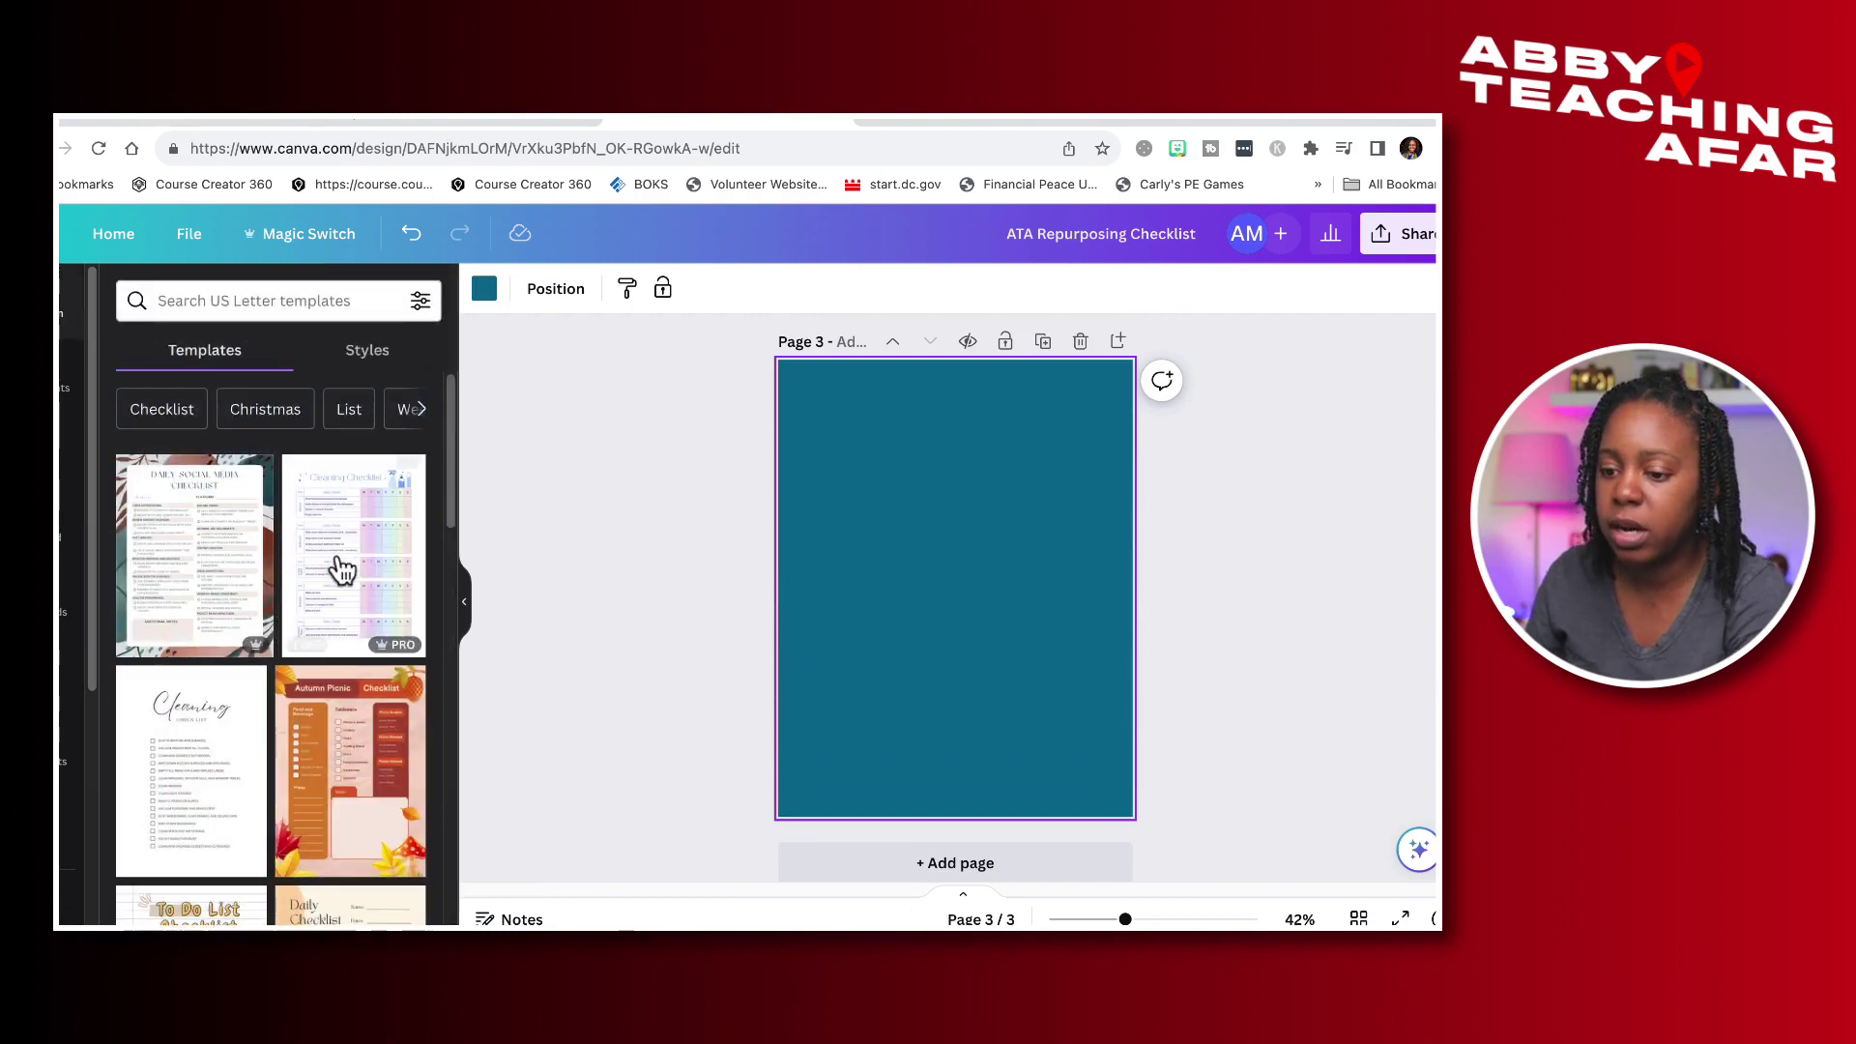
pyautogui.scroll(-2, 271, 570)
pyautogui.scroll(-5, 272, 571)
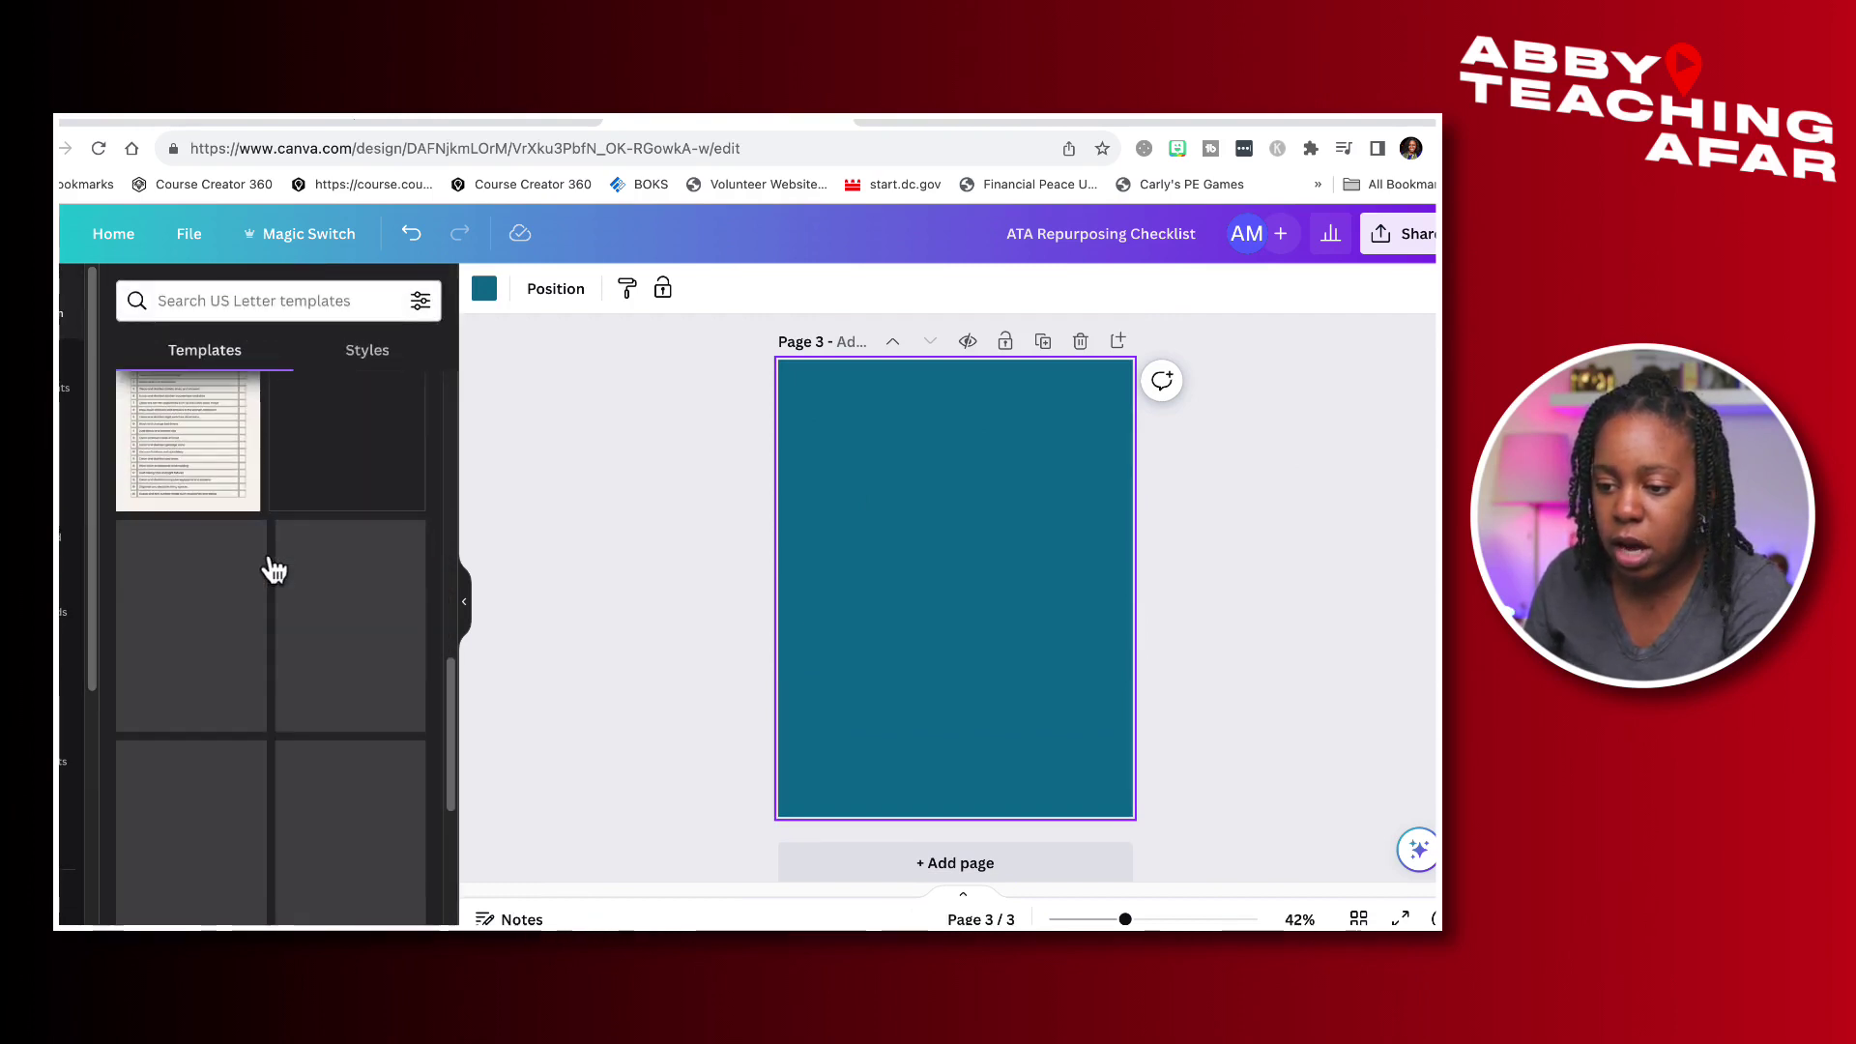
pyautogui.scroll(2, 316, 606)
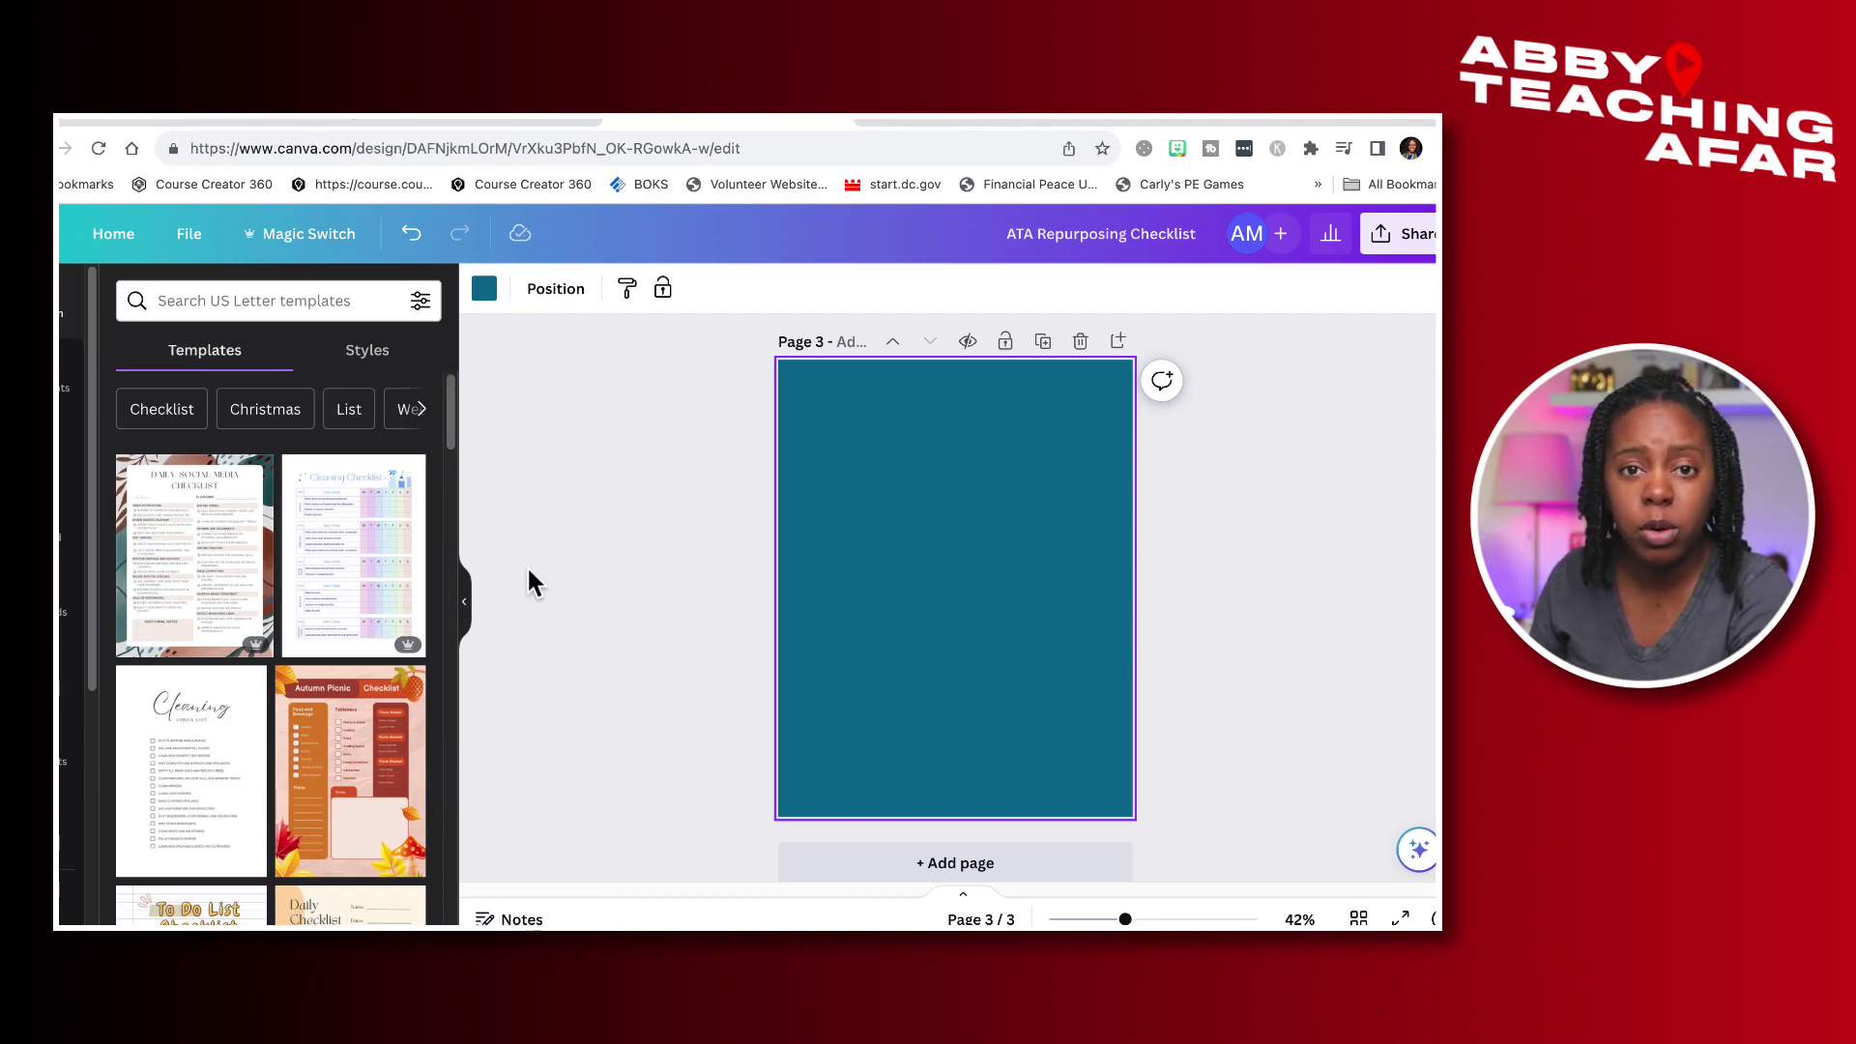
pyautogui.click(64, 464)
pyautogui.scroll(-3, 354, 653)
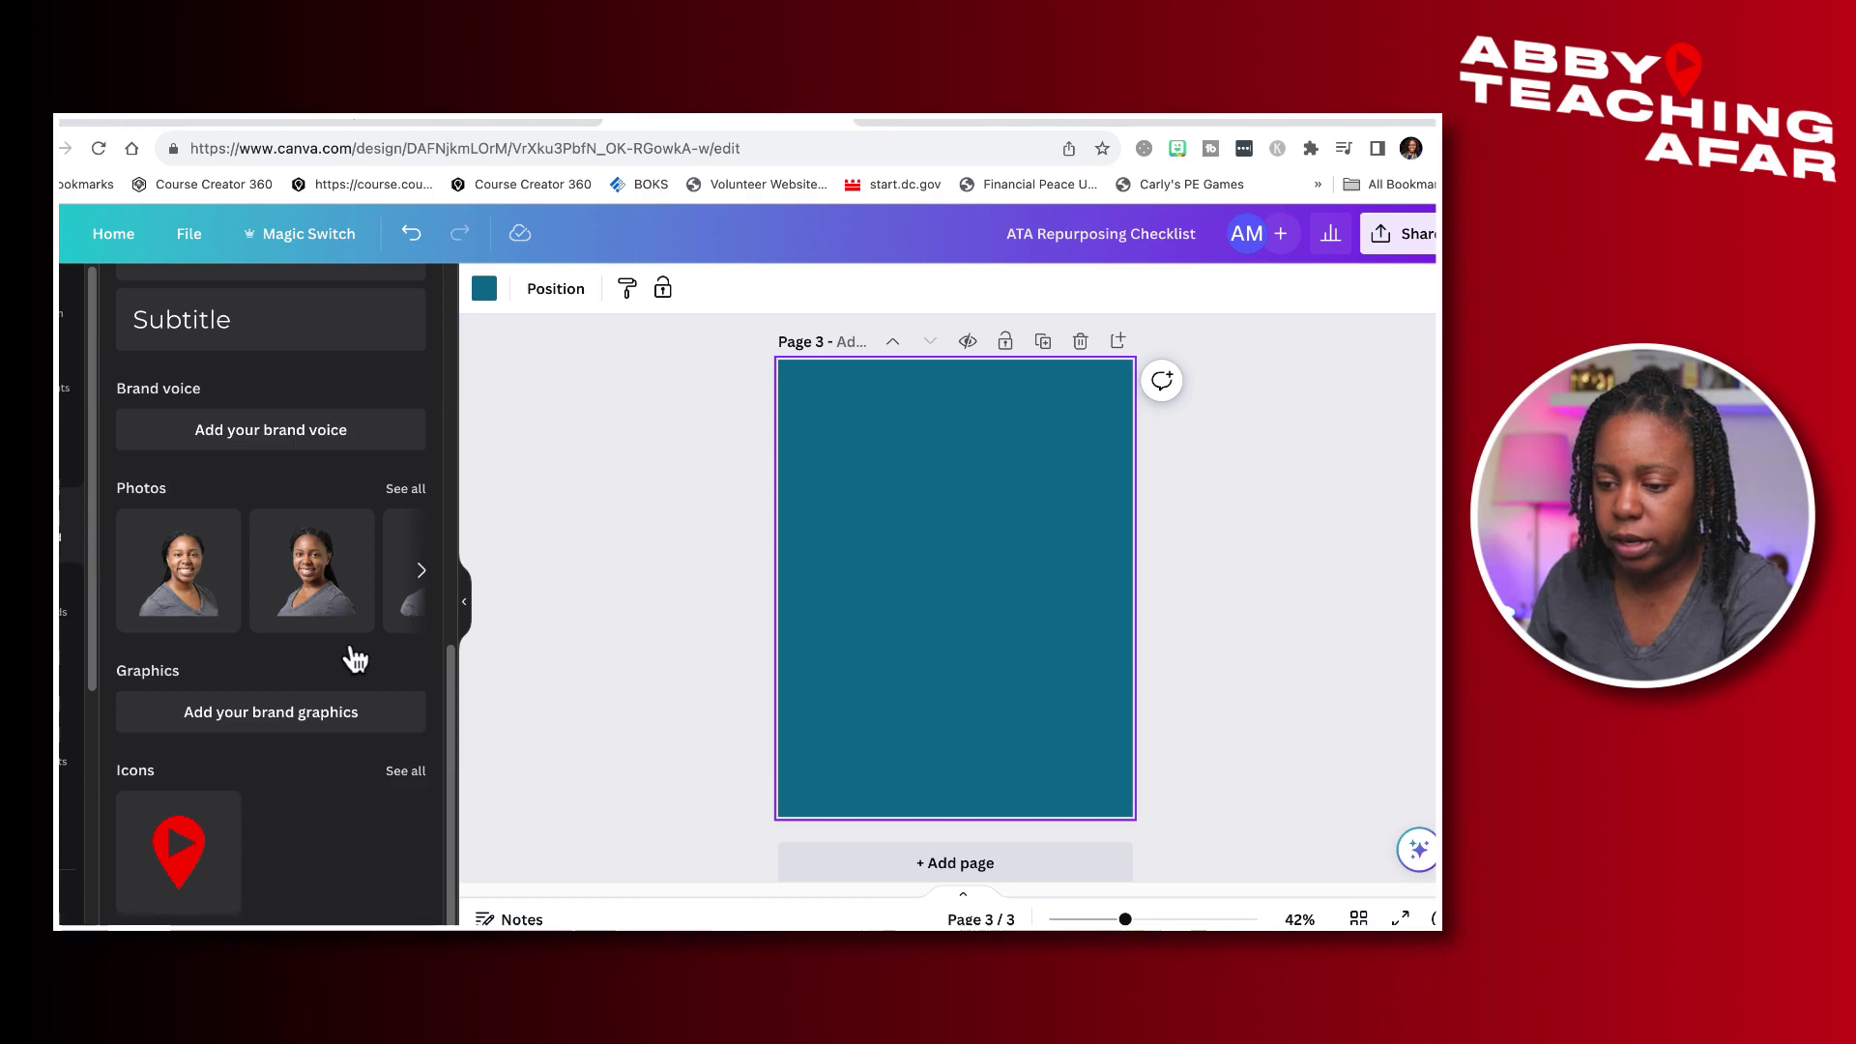
pyautogui.click(309, 597)
pyautogui.moveTo(975, 606); pyautogui.dragTo(1032, 721)
pyautogui.moveTo(898, 580); pyautogui.dragTo(928, 618)
pyautogui.click(68, 481)
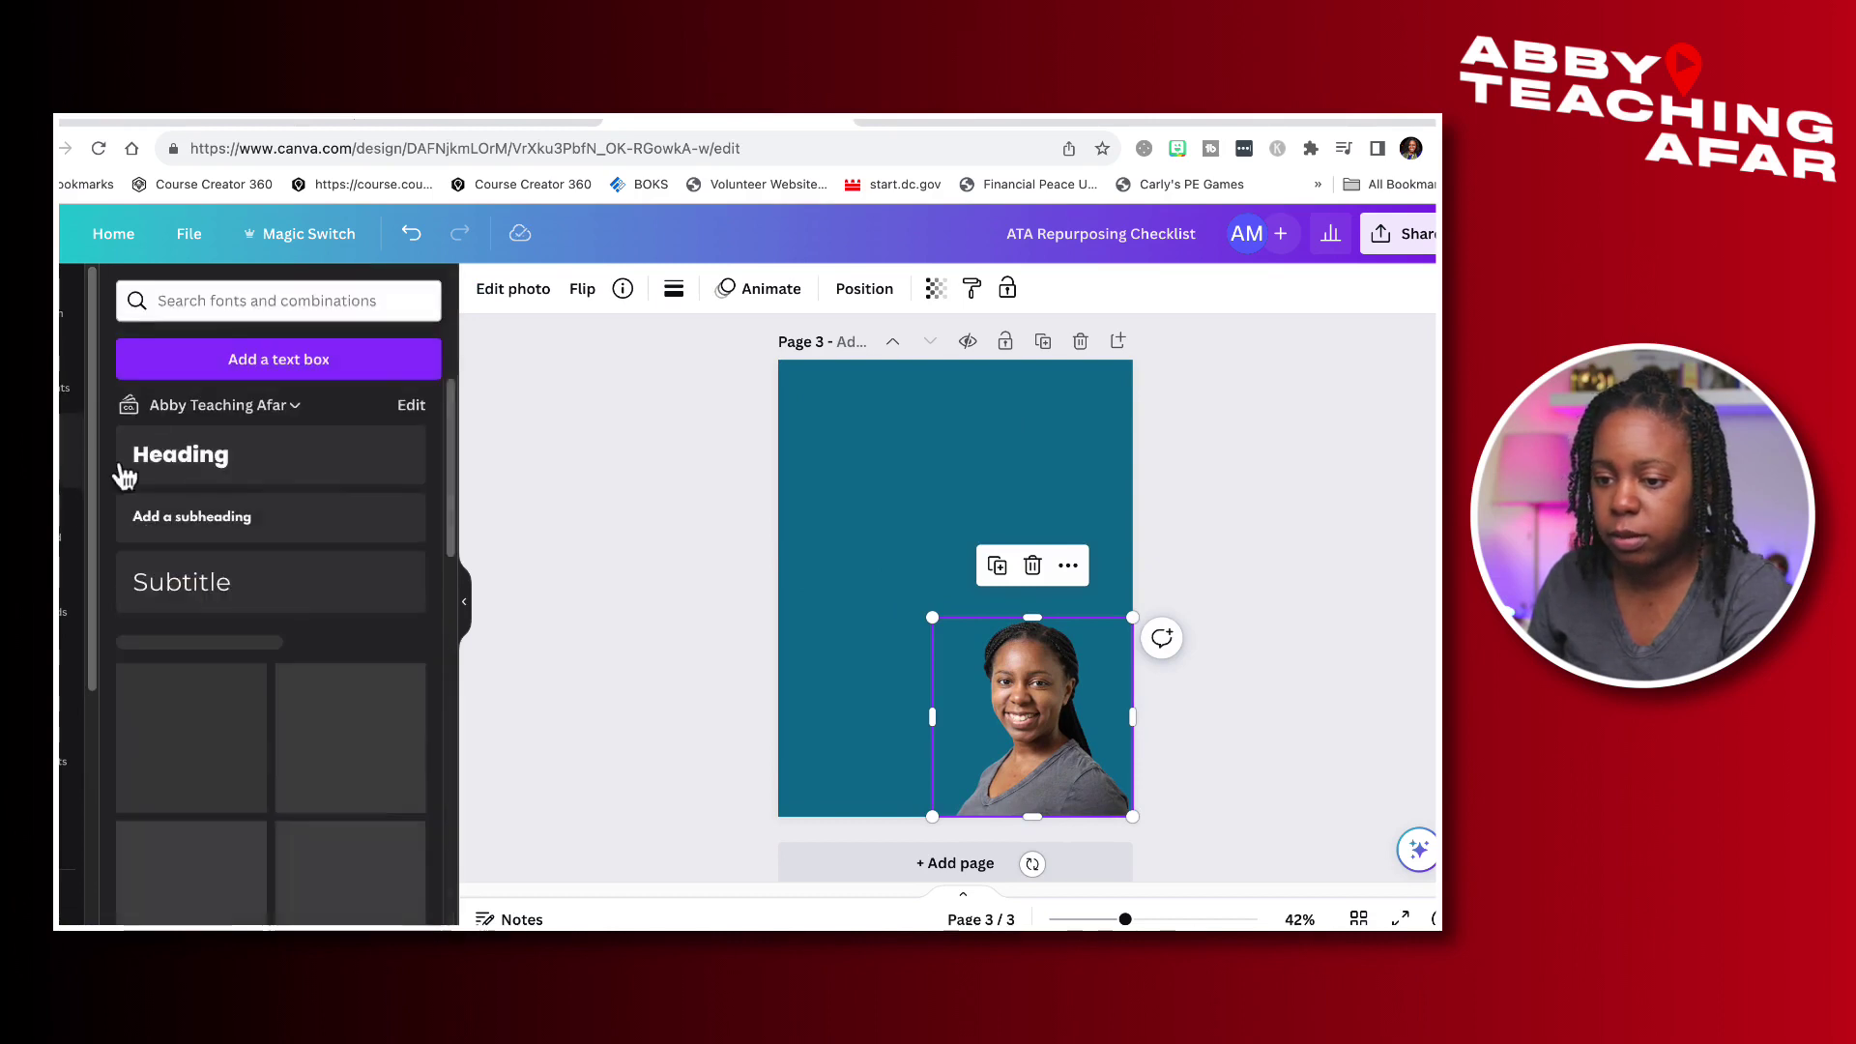
# Add a white heading containing the social media handle to page 3.
pyautogui.click(247, 462)
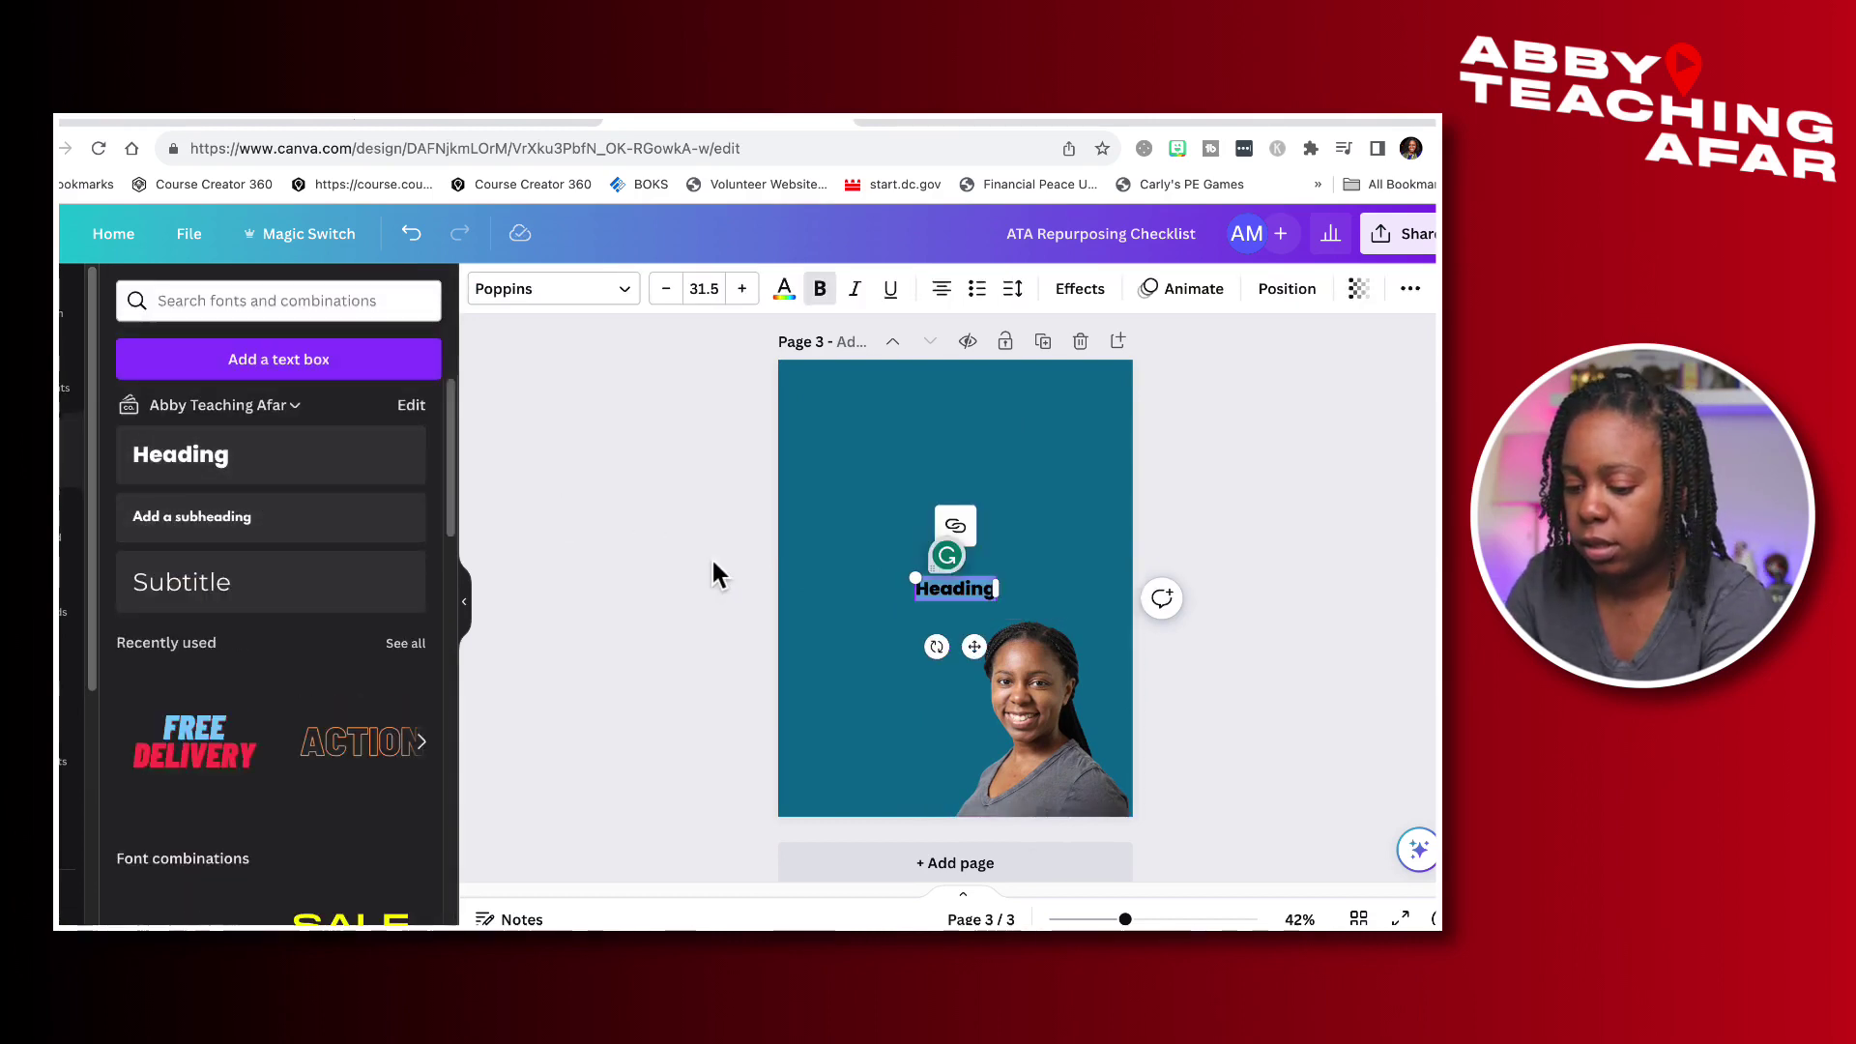
pyautogui.write('@abbyteachingafar')
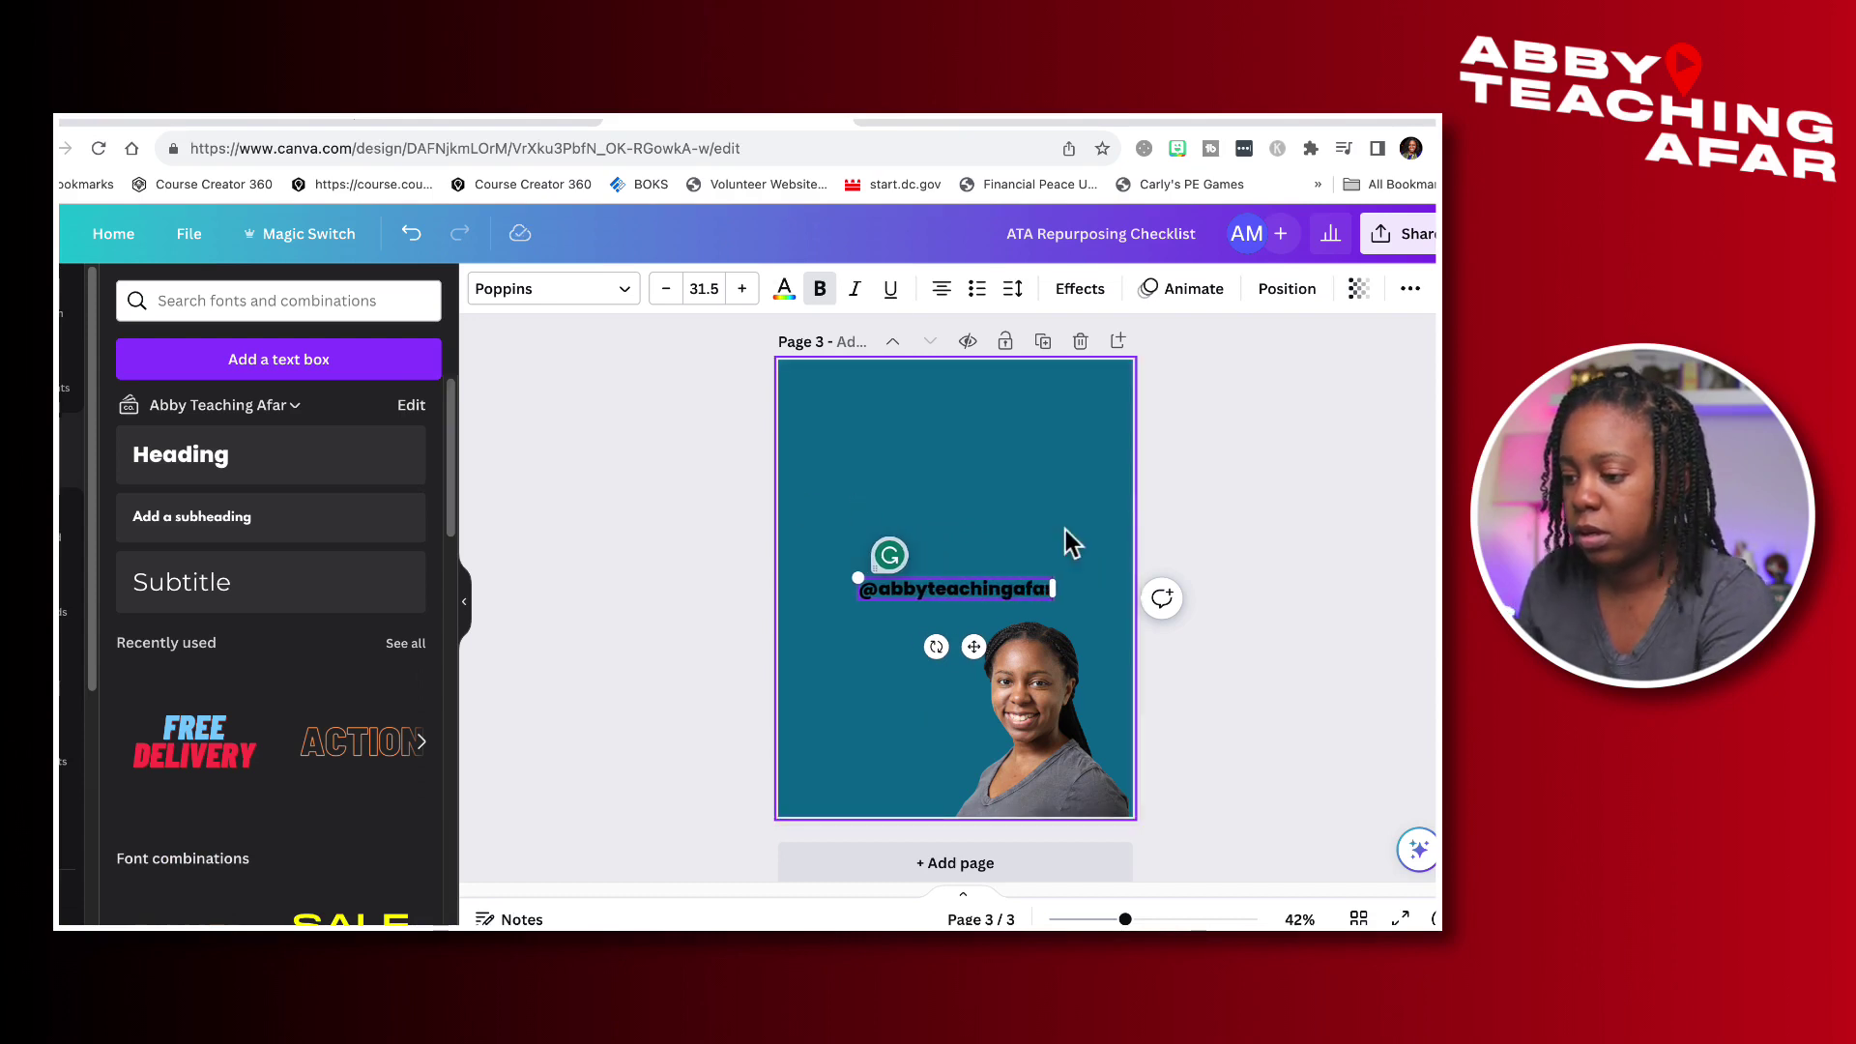
pyautogui.click(919, 622)
pyautogui.click(1044, 594)
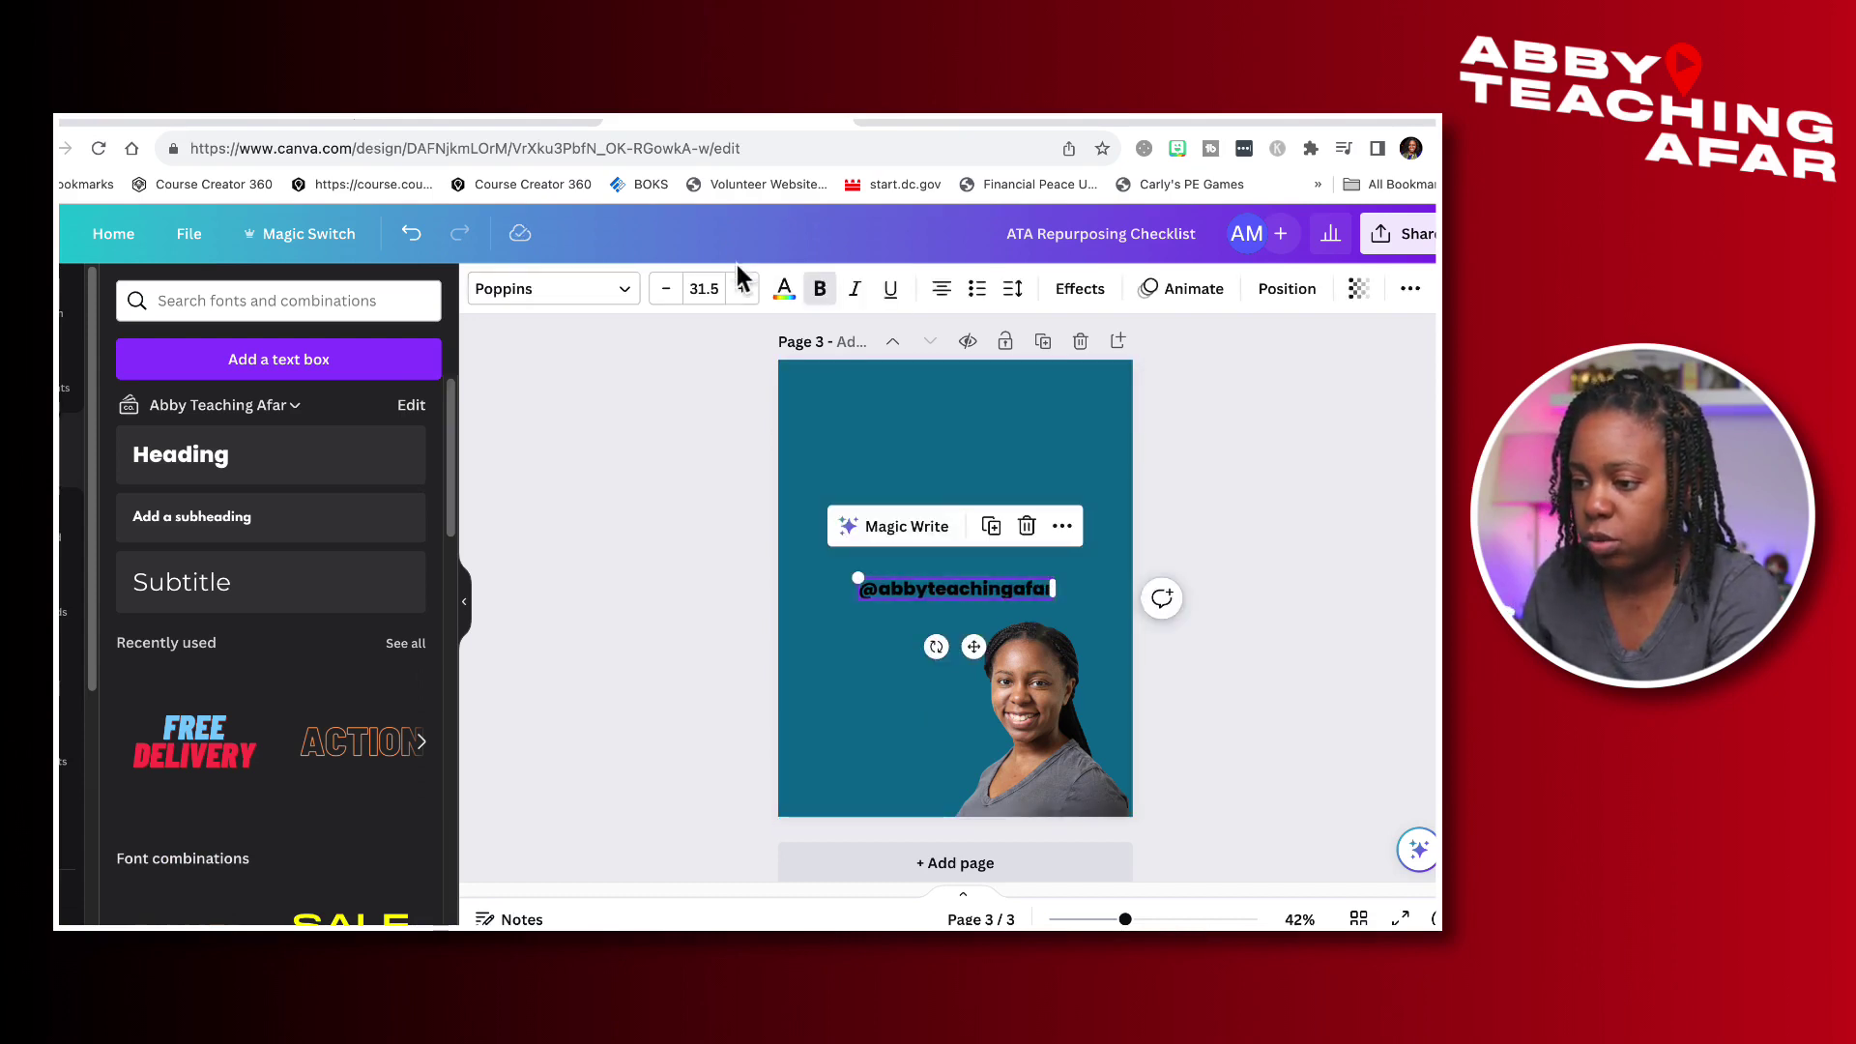
pyautogui.click(785, 288)
pyautogui.click(290, 410)
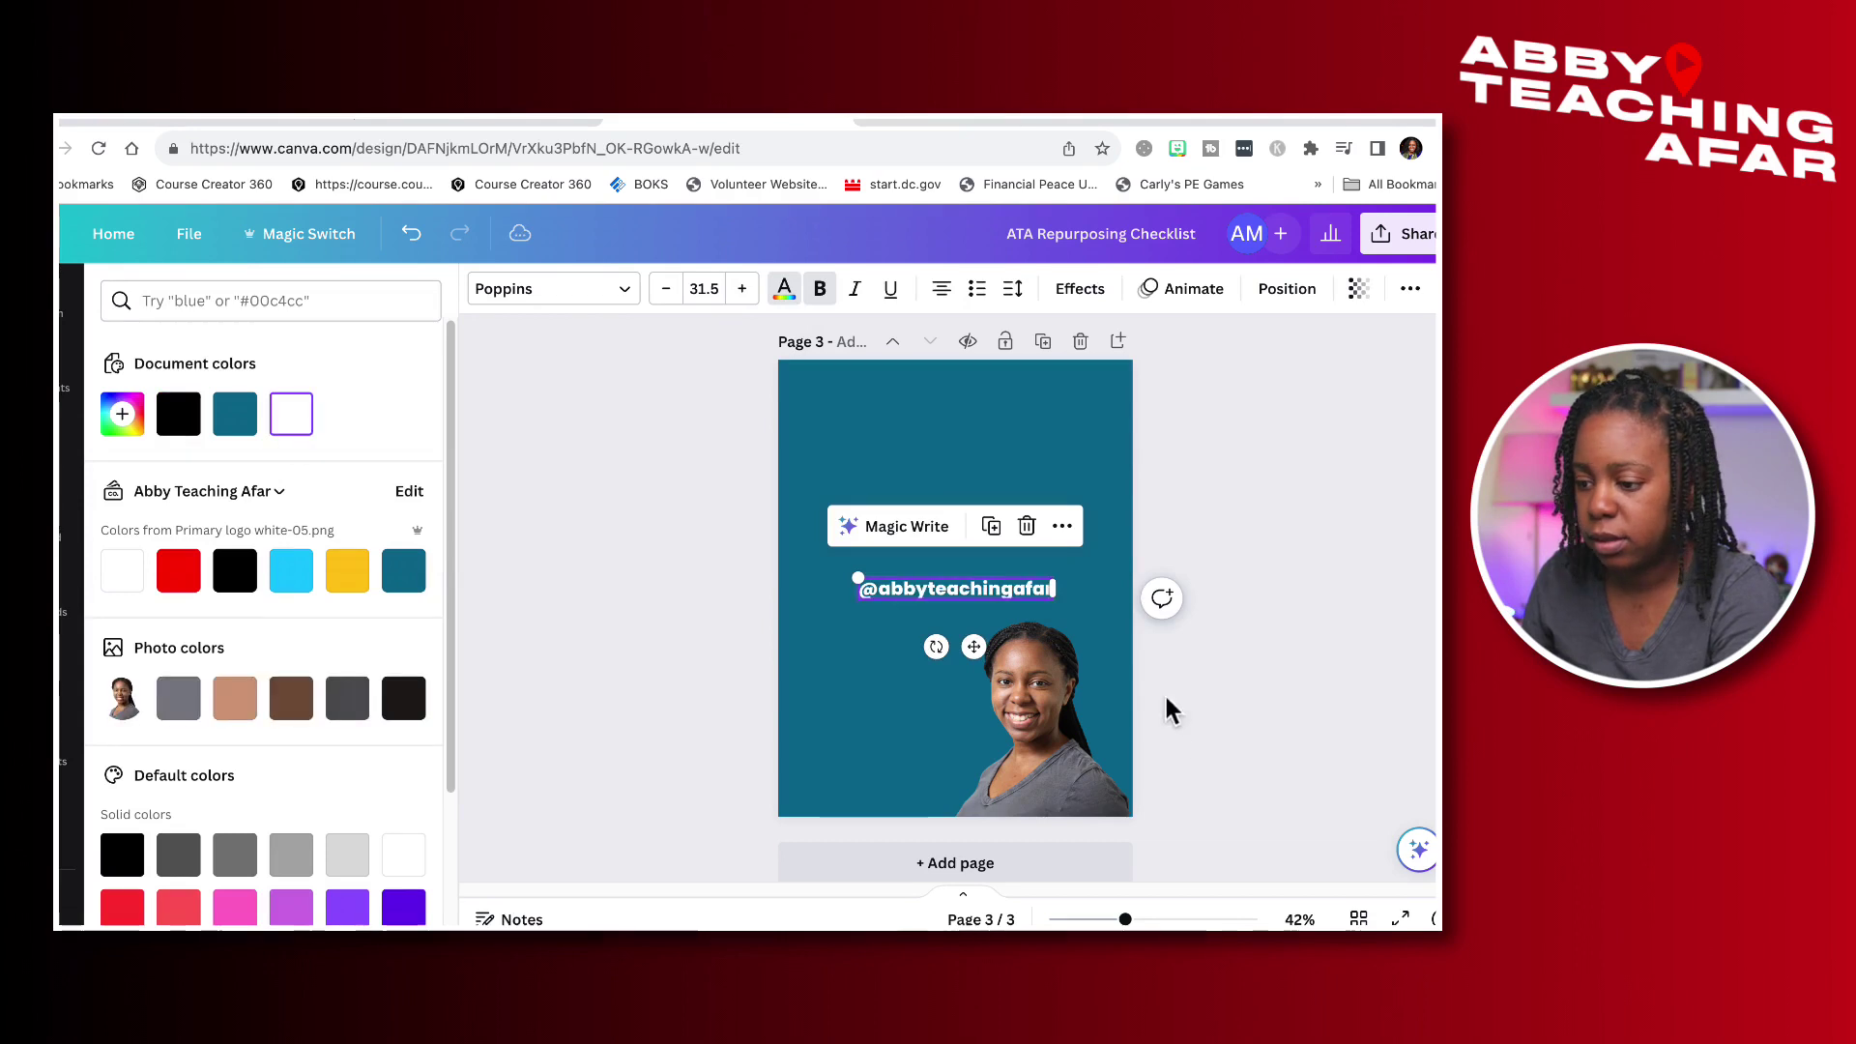
# Duplicate it above, reword it to 'Have any additional questions? Feel free to shoot me a DM', centred.
pyautogui.moveTo(957, 589); pyautogui.dragTo(959, 510)
pyautogui.doubleClick(960, 511)
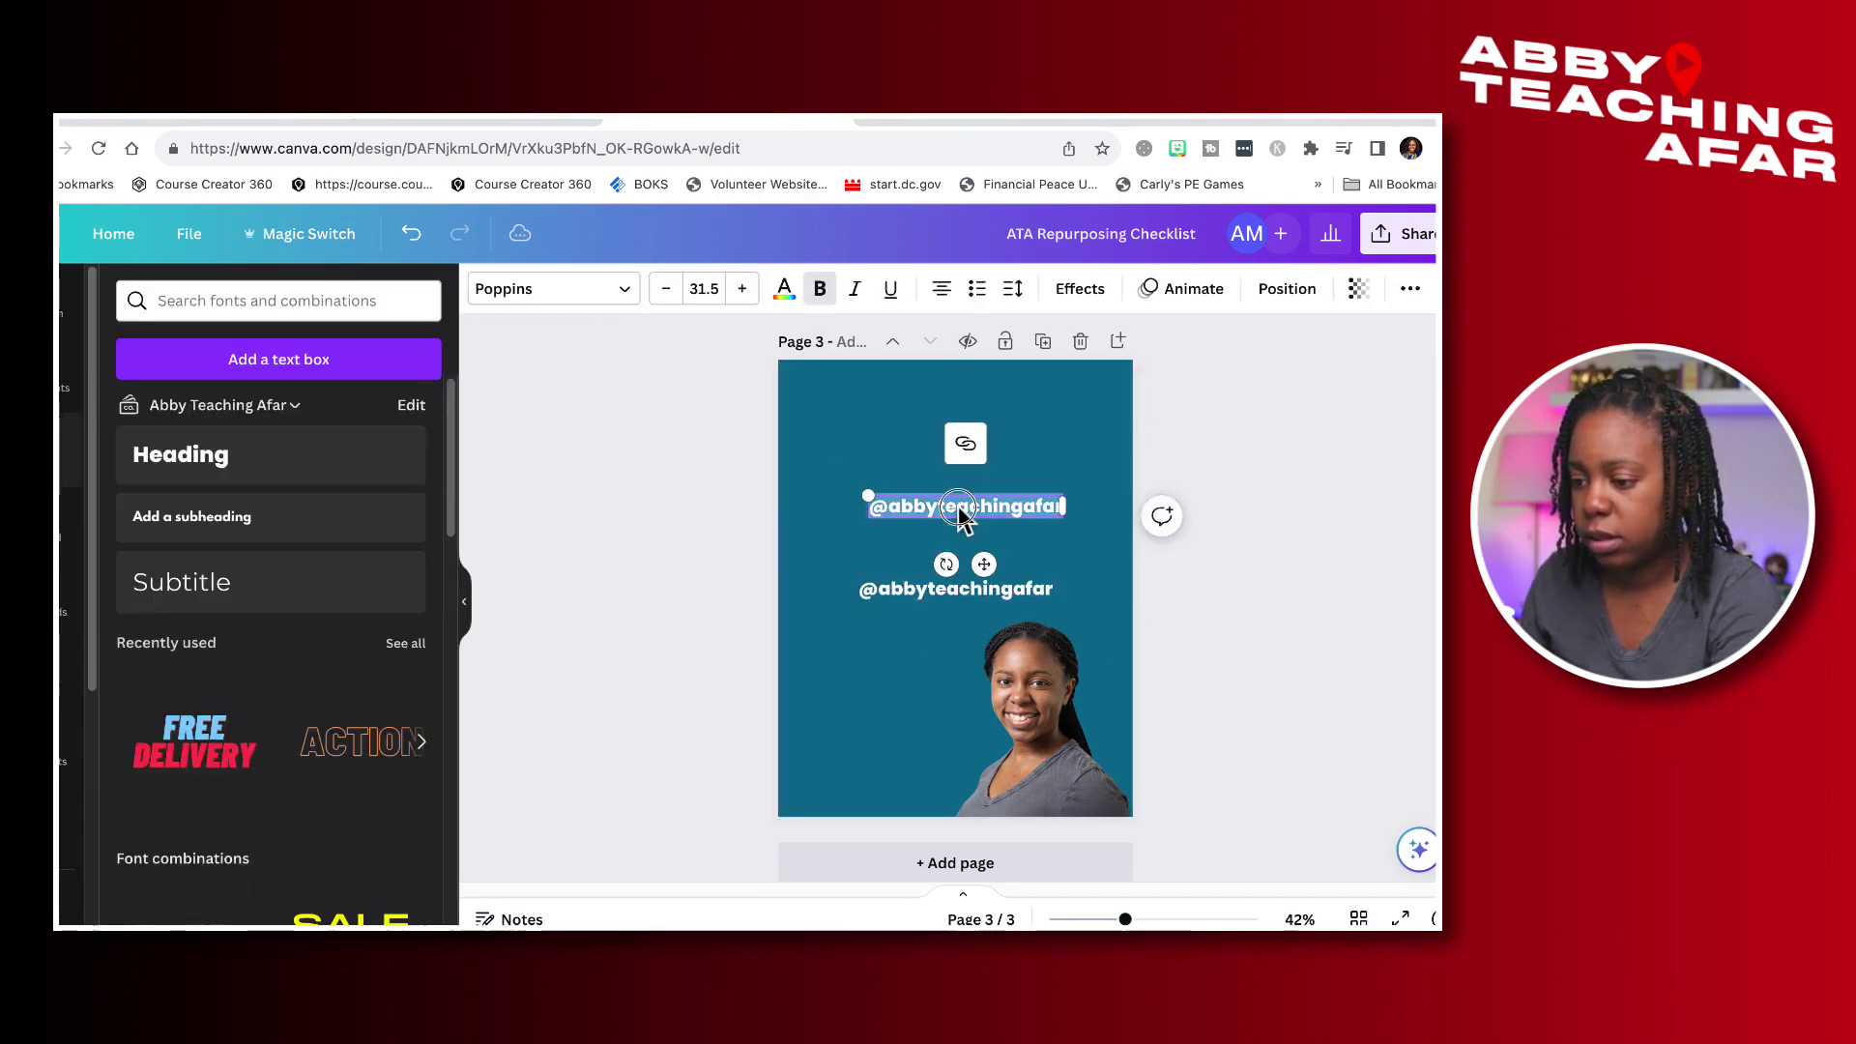
pyautogui.write('Have any addi')
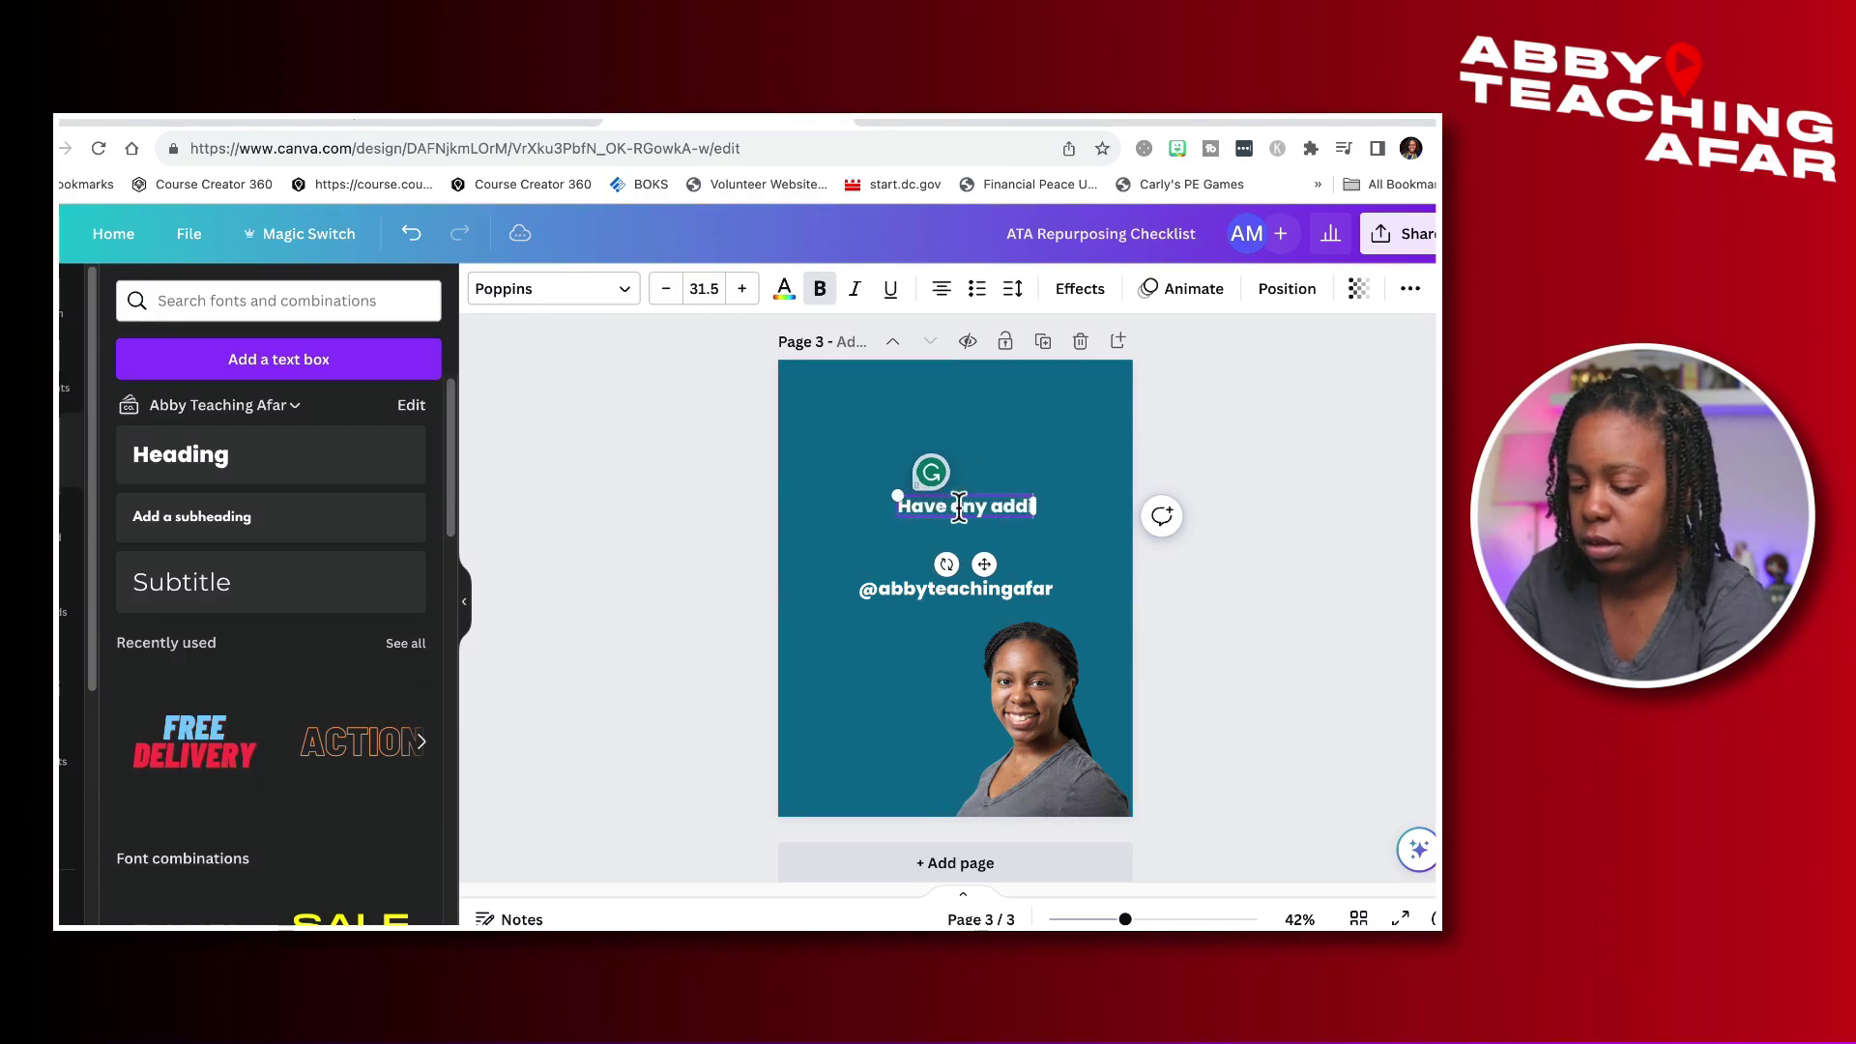
pyautogui.write('tional questions?')
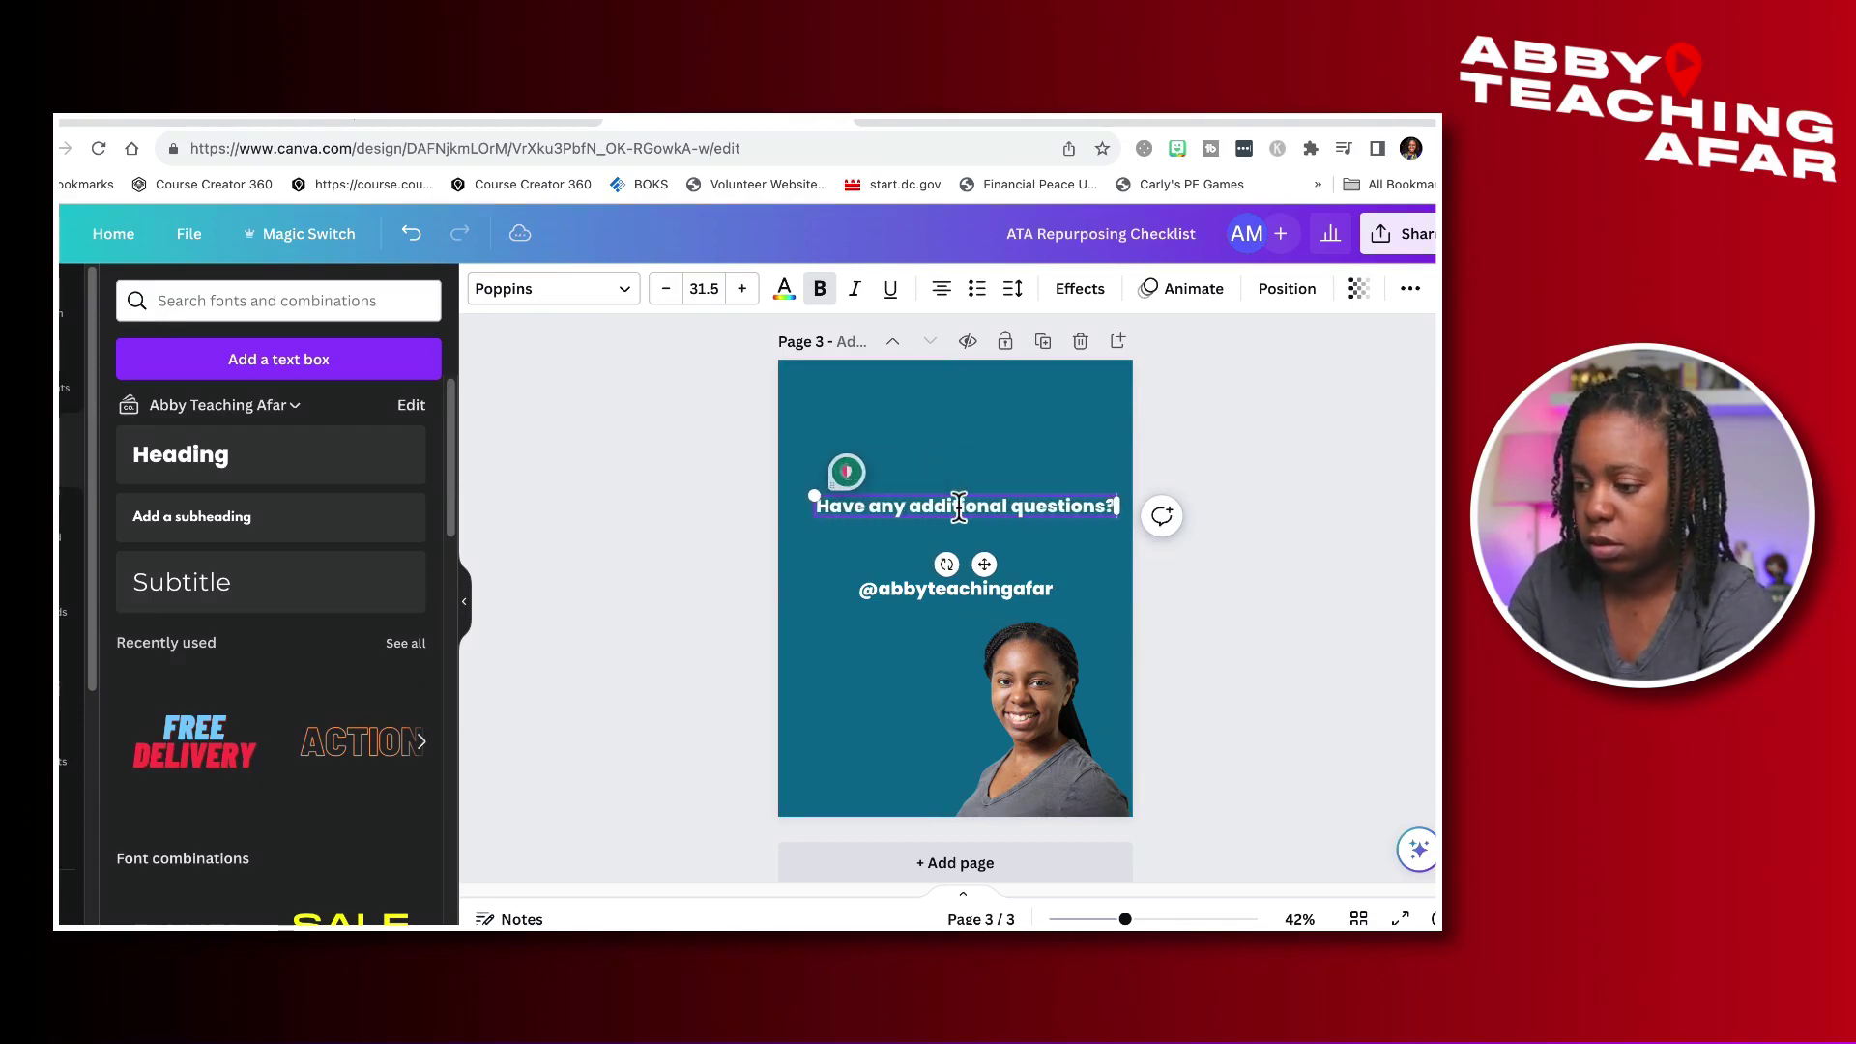
pyautogui.write(' Feel free to shoow')
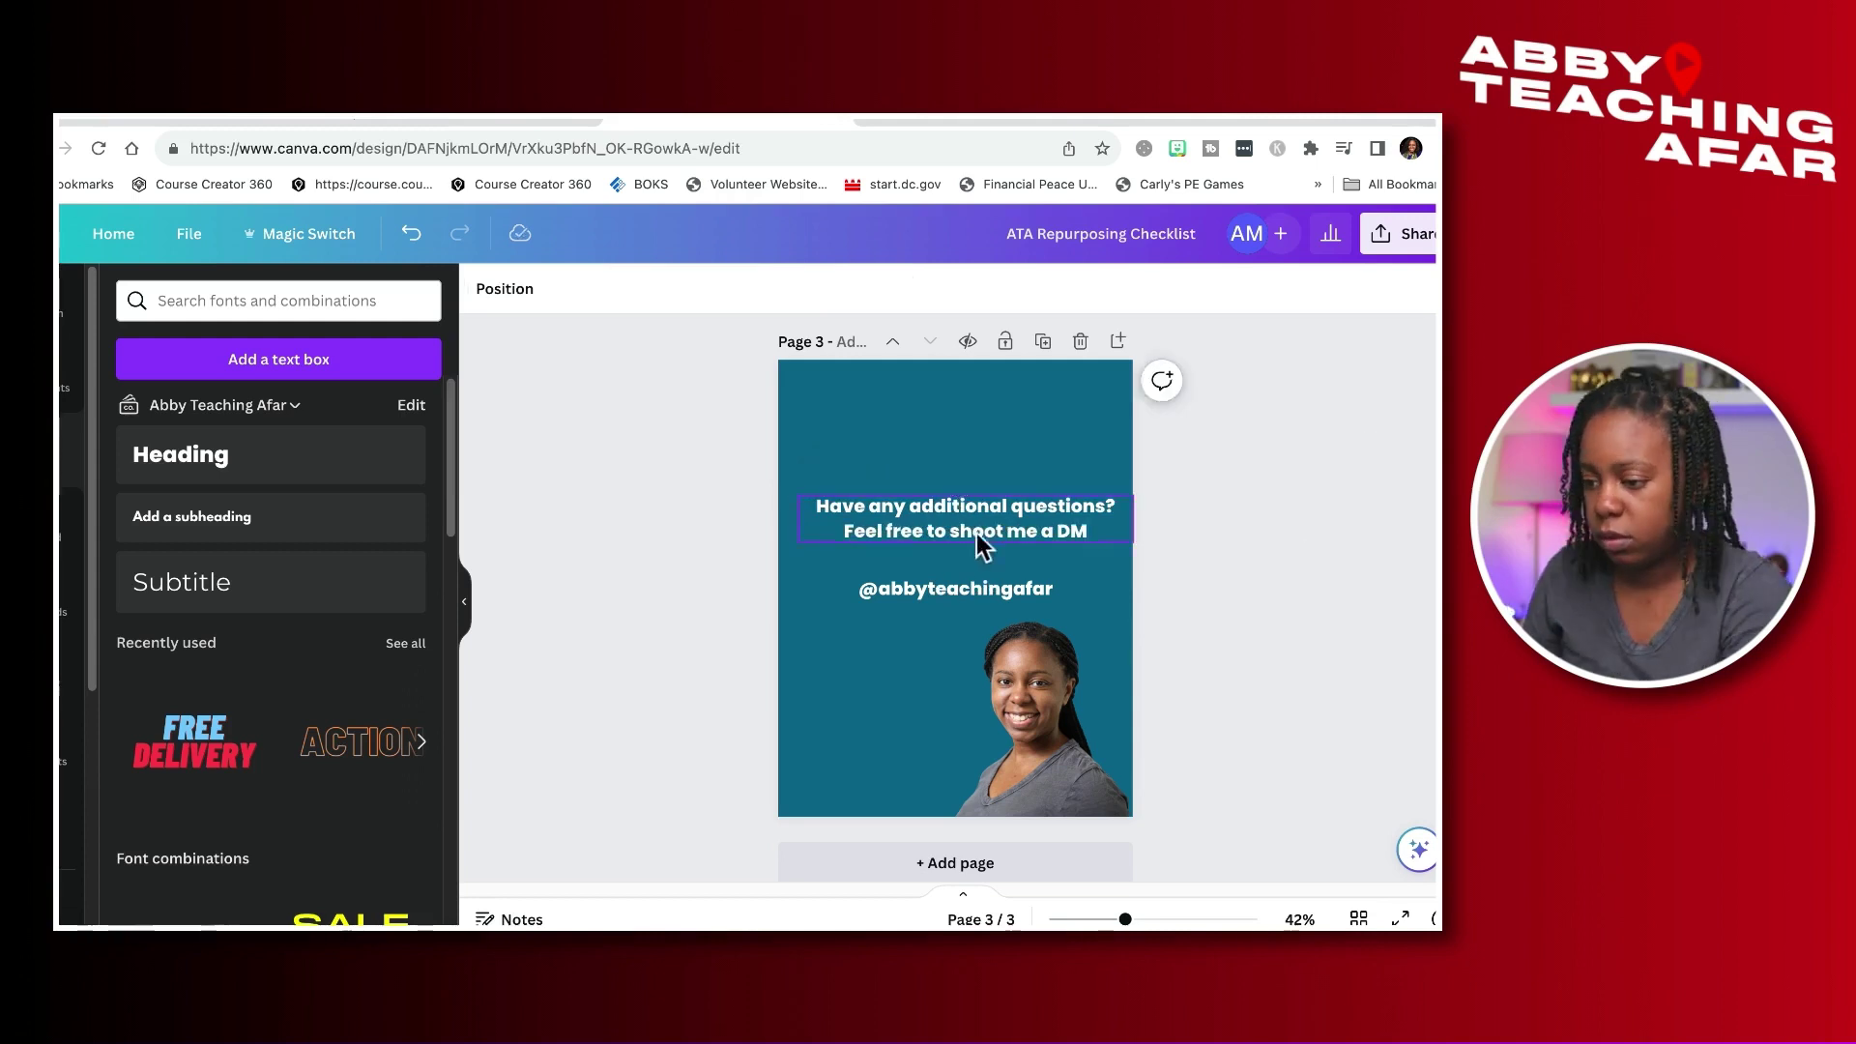
pyautogui.moveTo(982, 538); pyautogui.dragTo(973, 555)
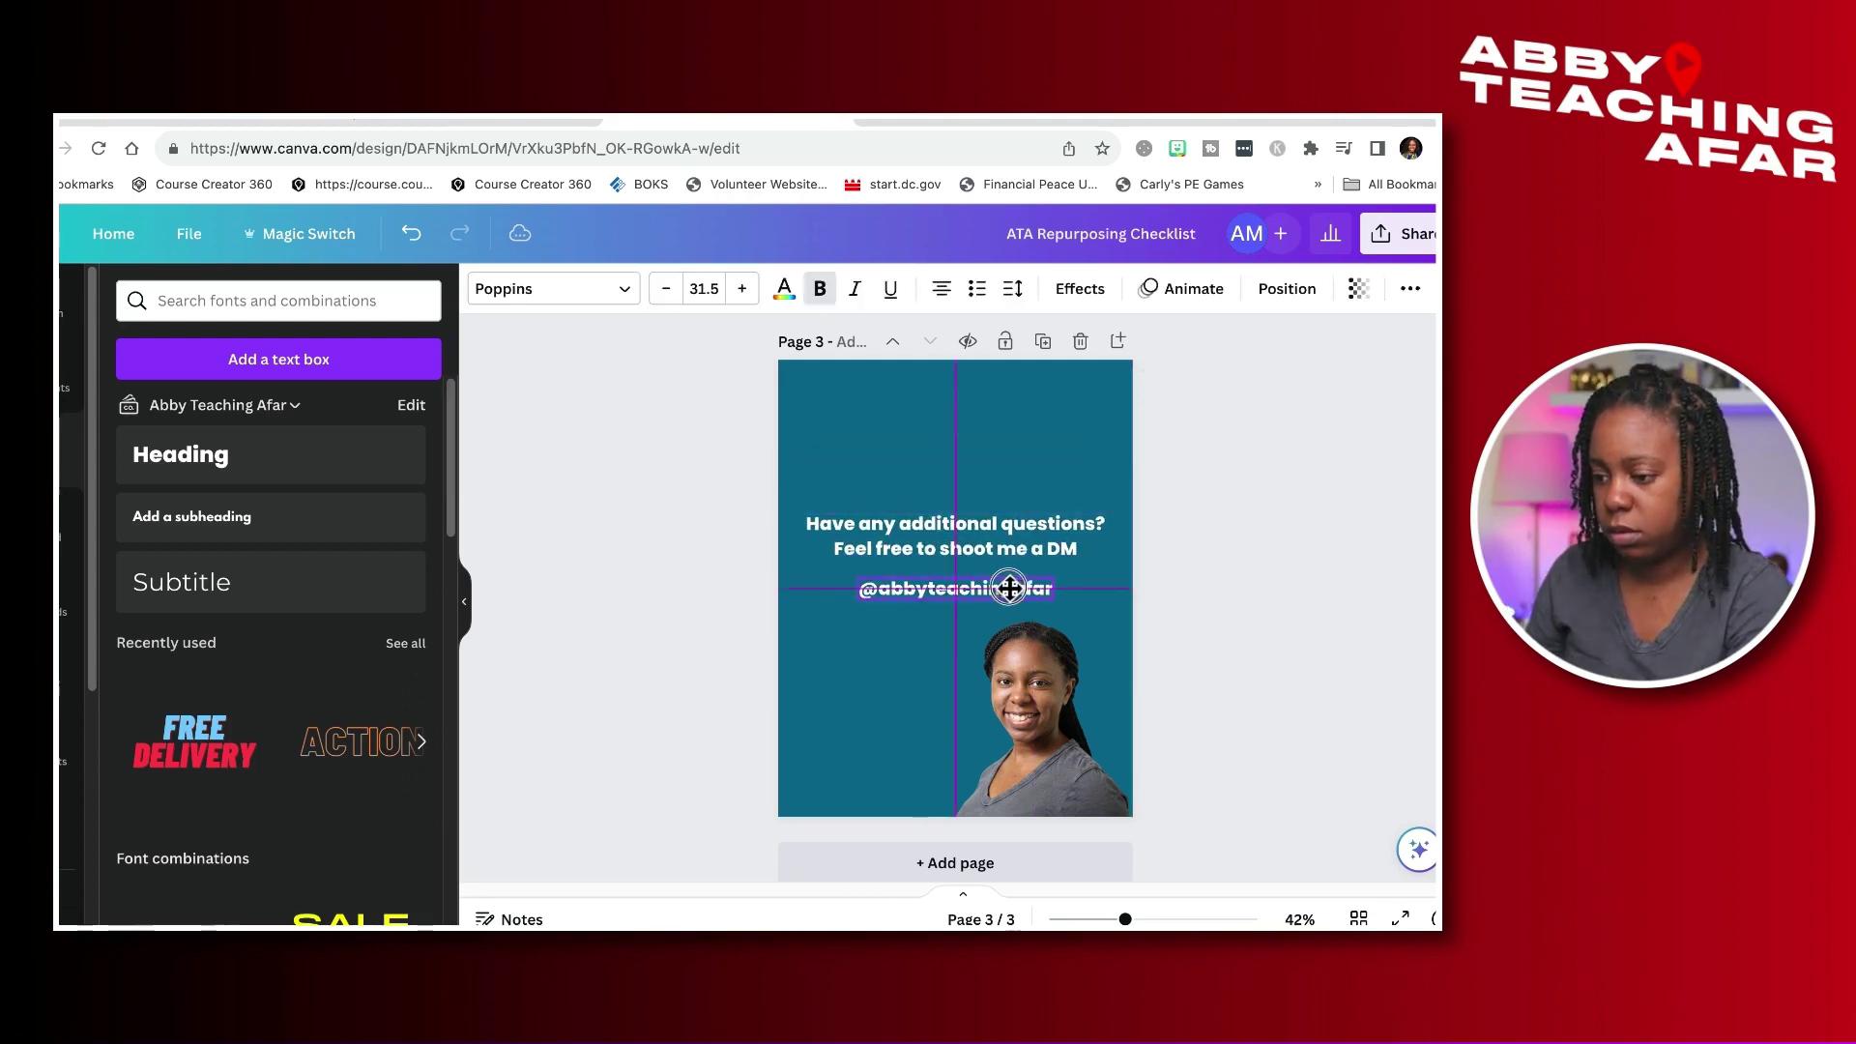
pyautogui.click(1274, 484)
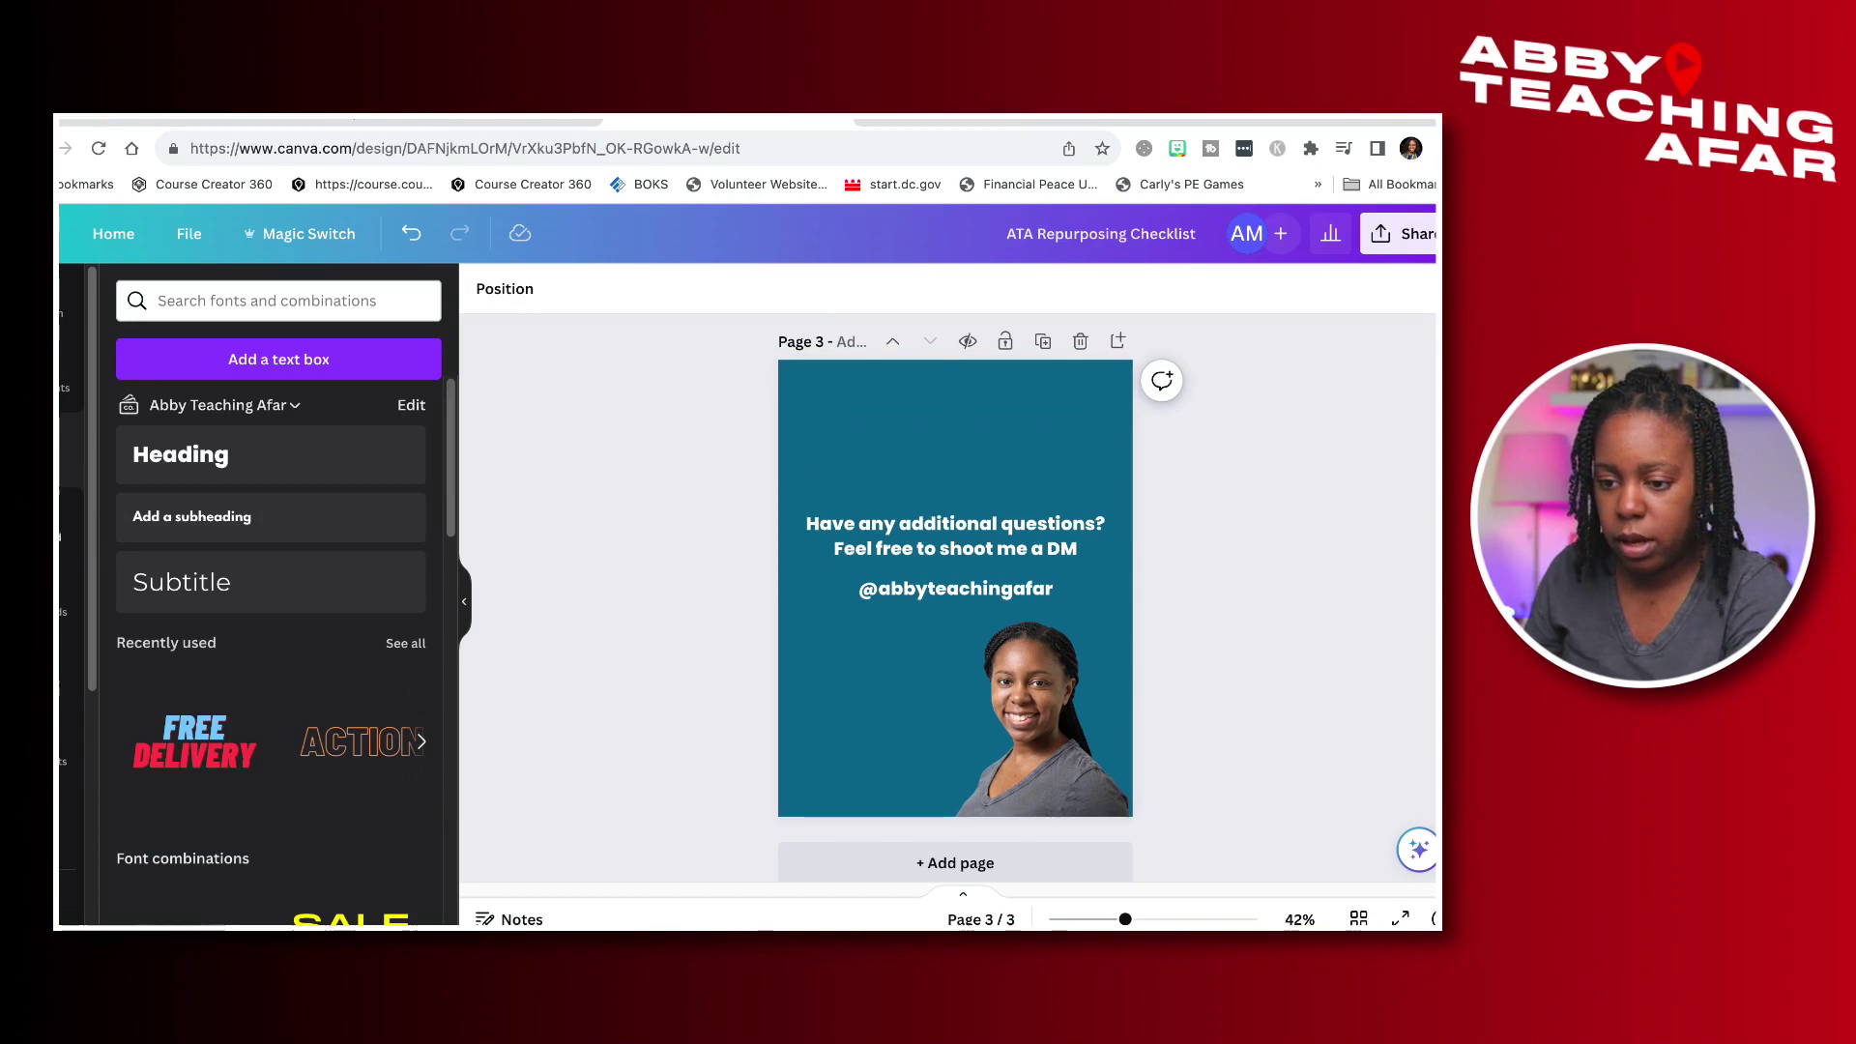
# Add the white brand wordmark logo, shrunk and centred at the top of page 3.
pyautogui.scroll(-3, 356, 588)
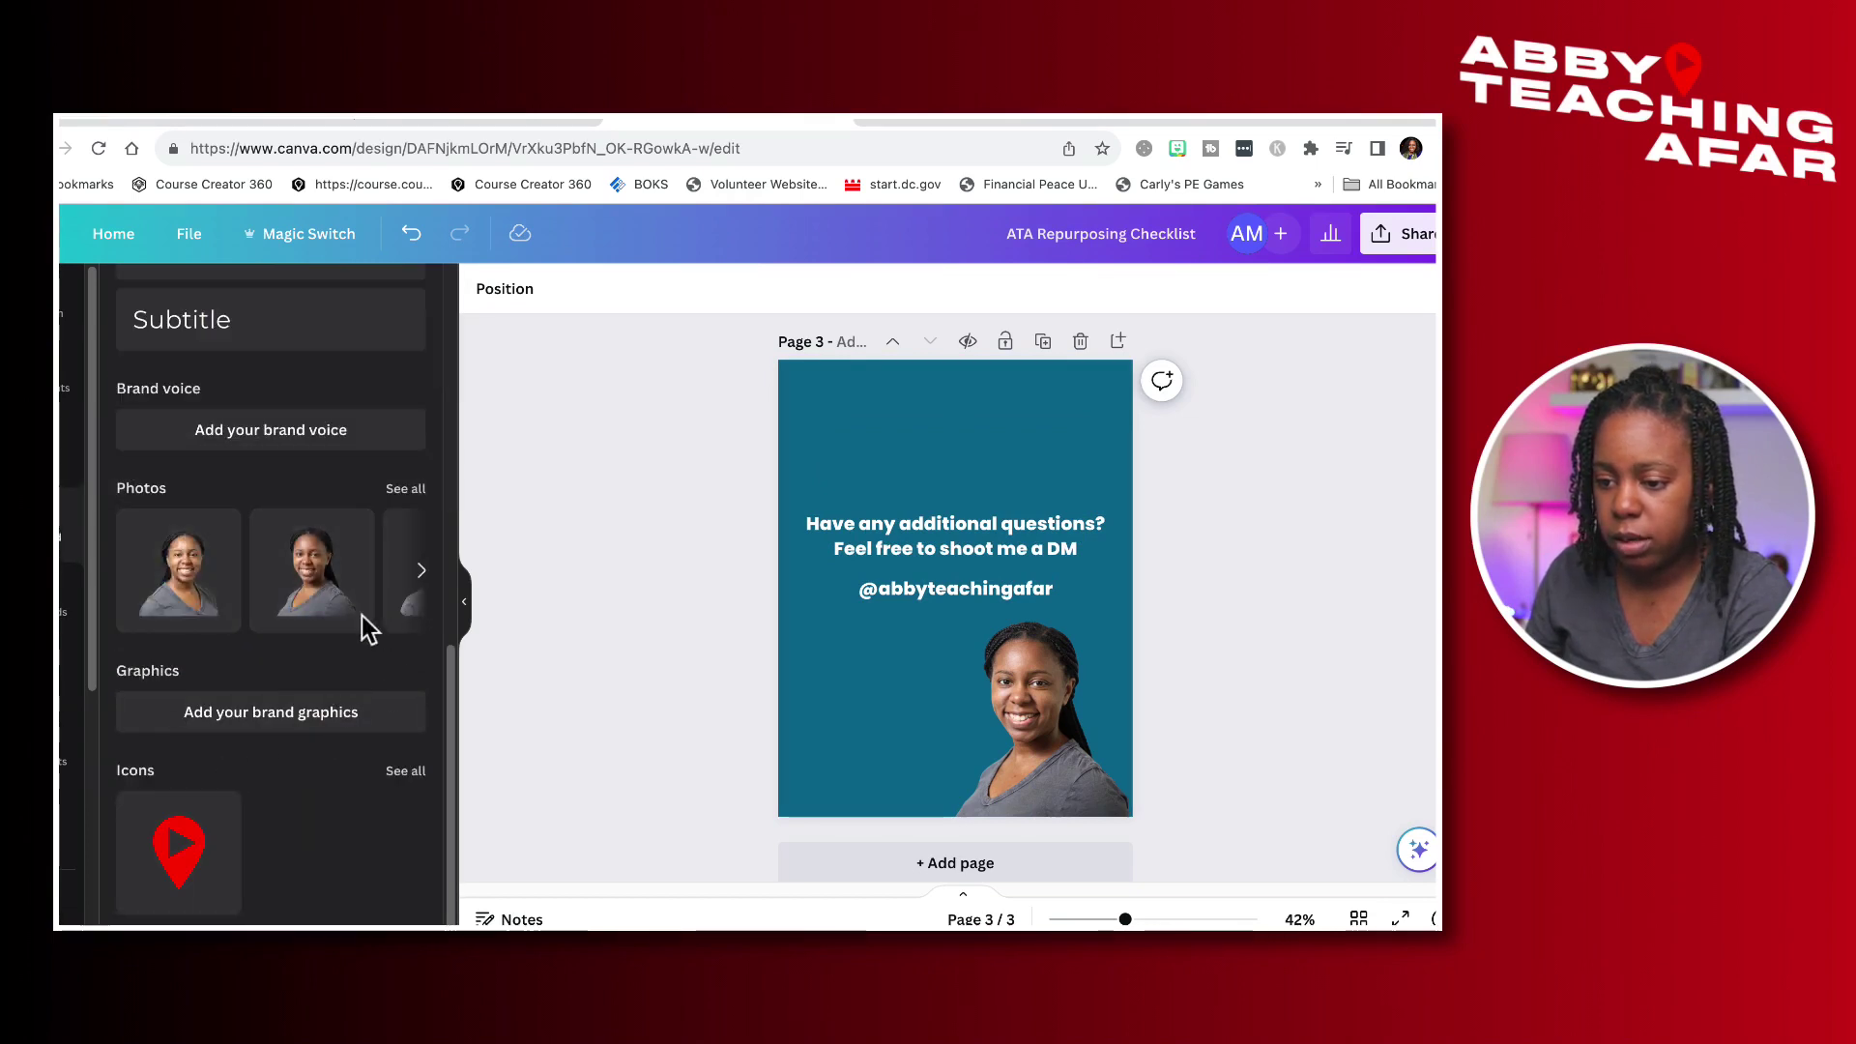
pyautogui.scroll(1, 406, 624)
pyautogui.scroll(10, 406, 604)
pyautogui.click(423, 766)
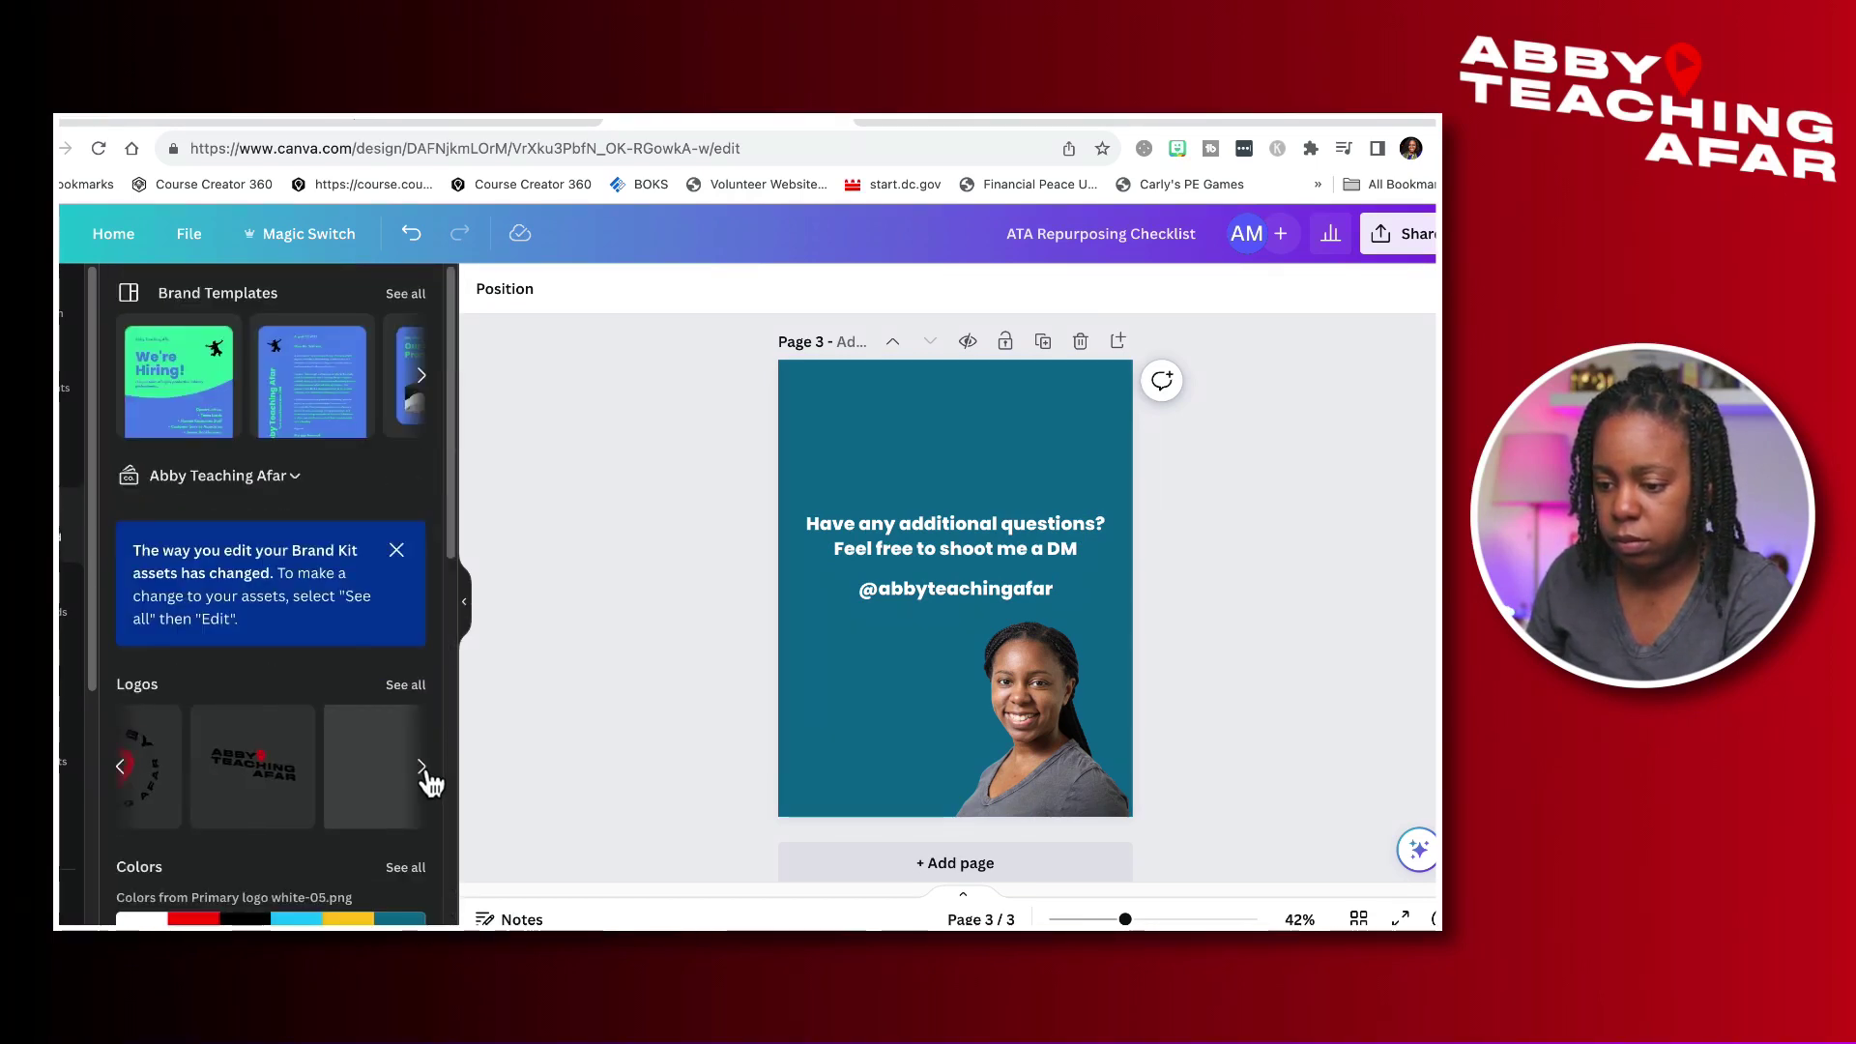
pyautogui.click(363, 766)
pyautogui.moveTo(945, 637); pyautogui.dragTo(979, 437)
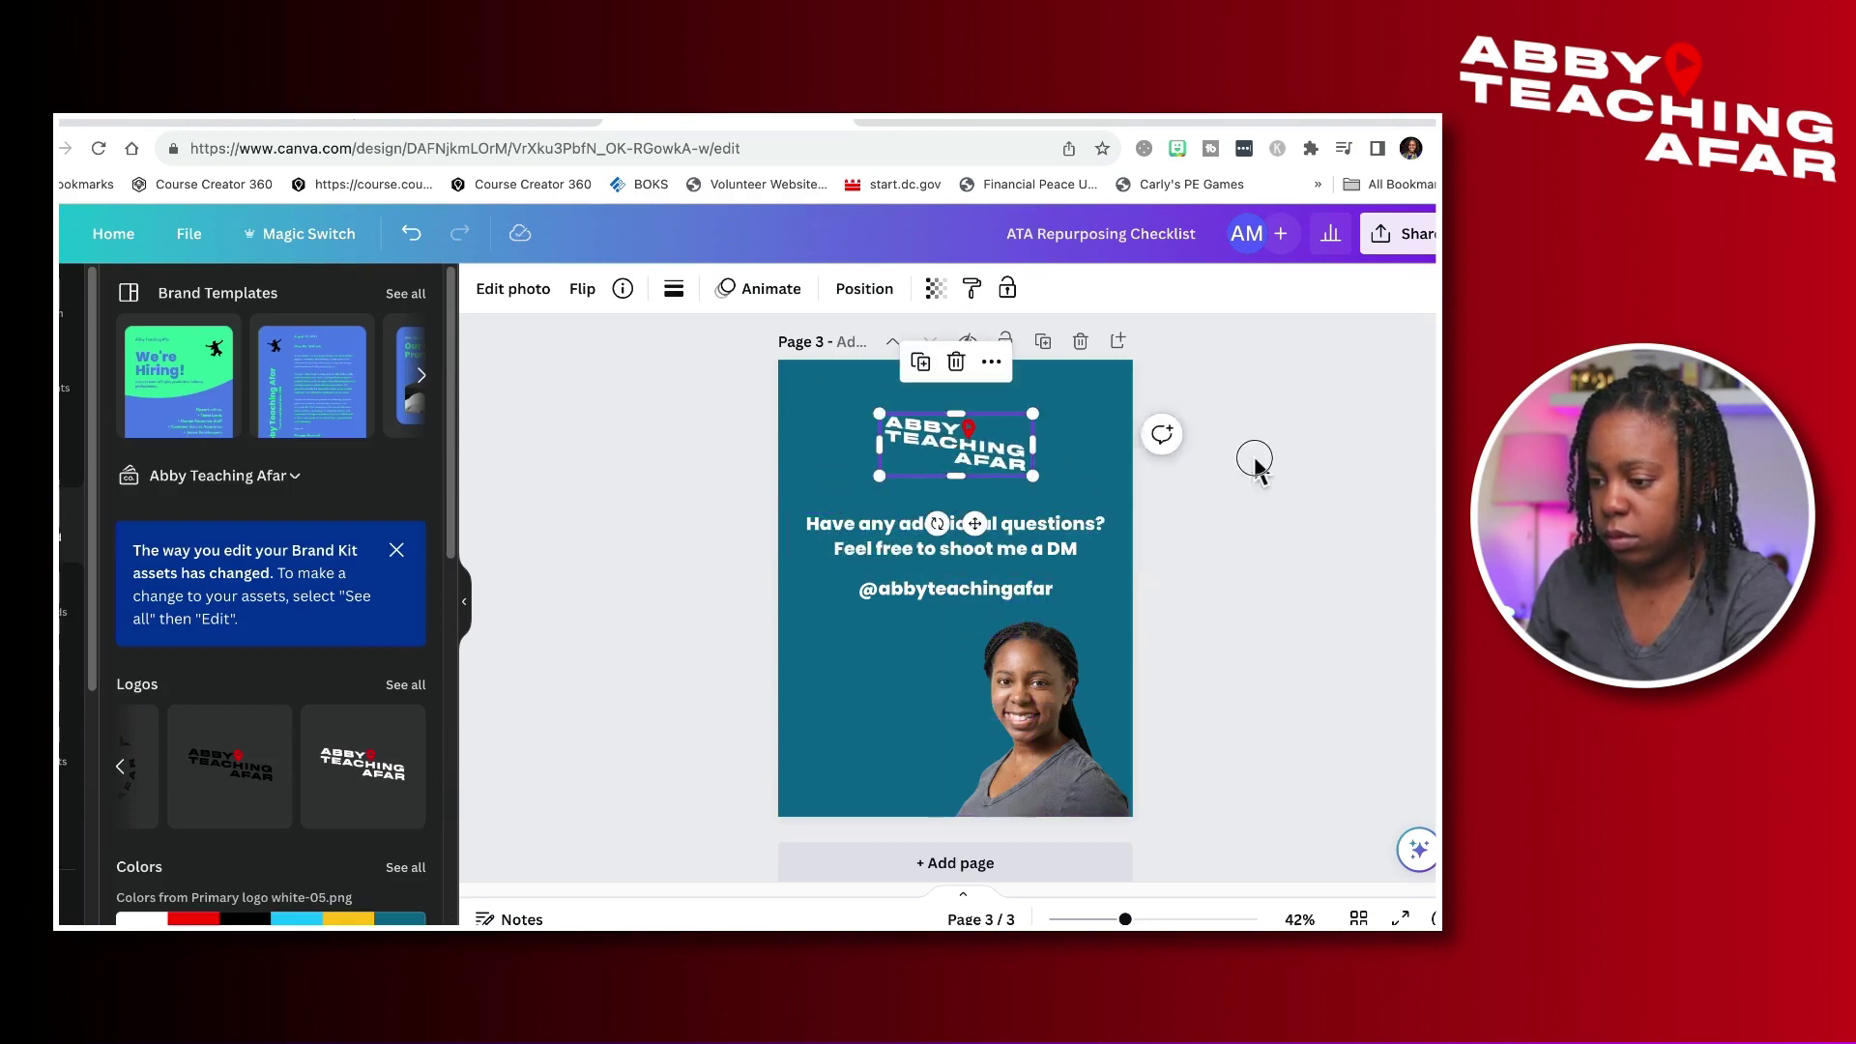
pyautogui.click(1262, 503)
pyautogui.scroll(1, 1266, 522)
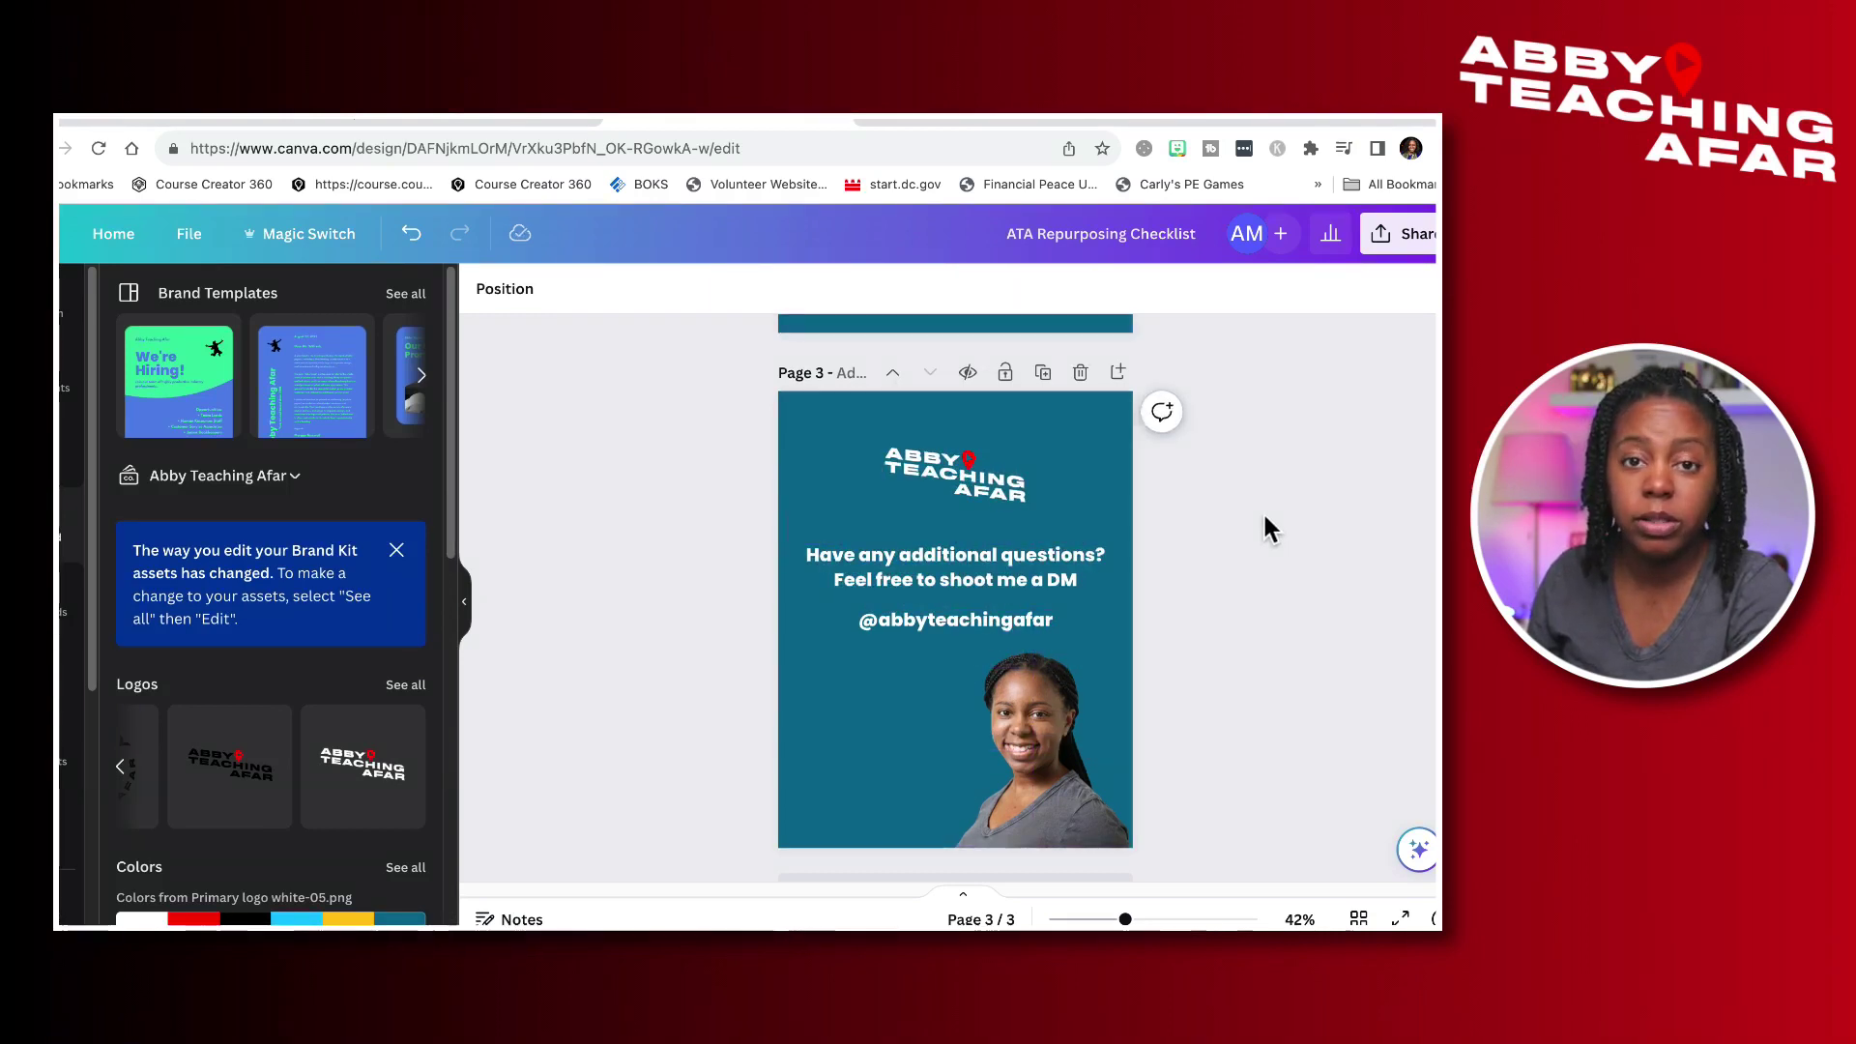